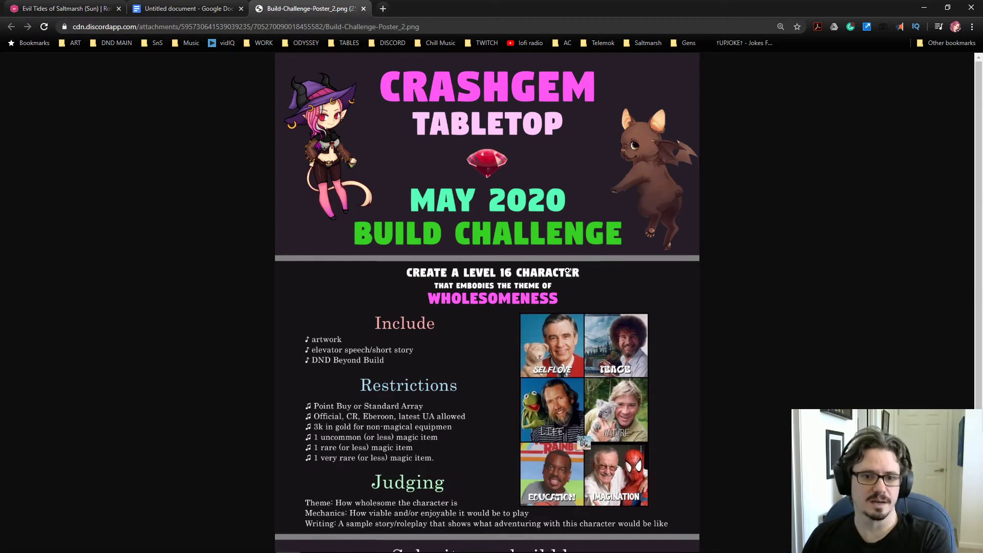
# Switch from the build challenge poster to the blank Google Docs document and enter "Wholesome Item Build" as its first line.
pyautogui.scroll(-1, 566, 270)
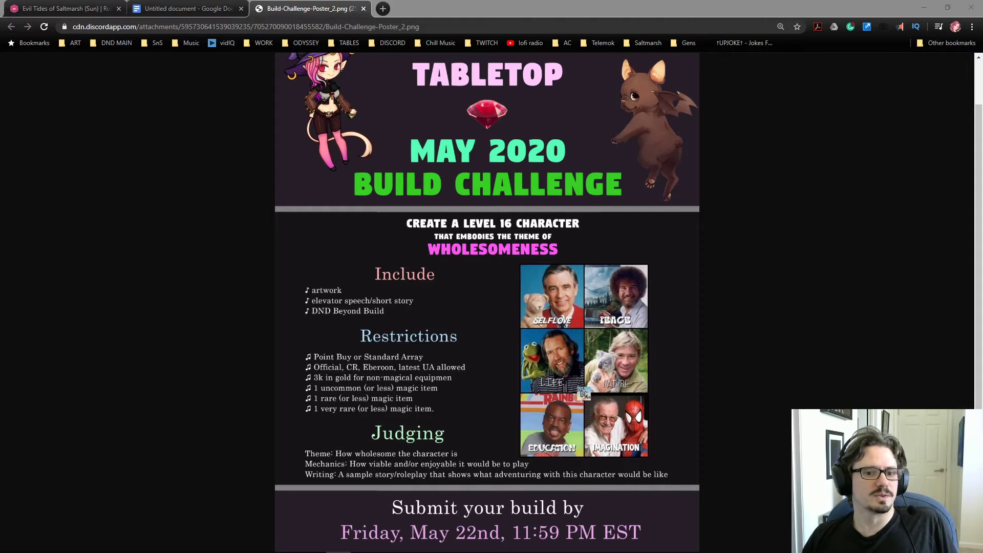
pyautogui.click(177, 6)
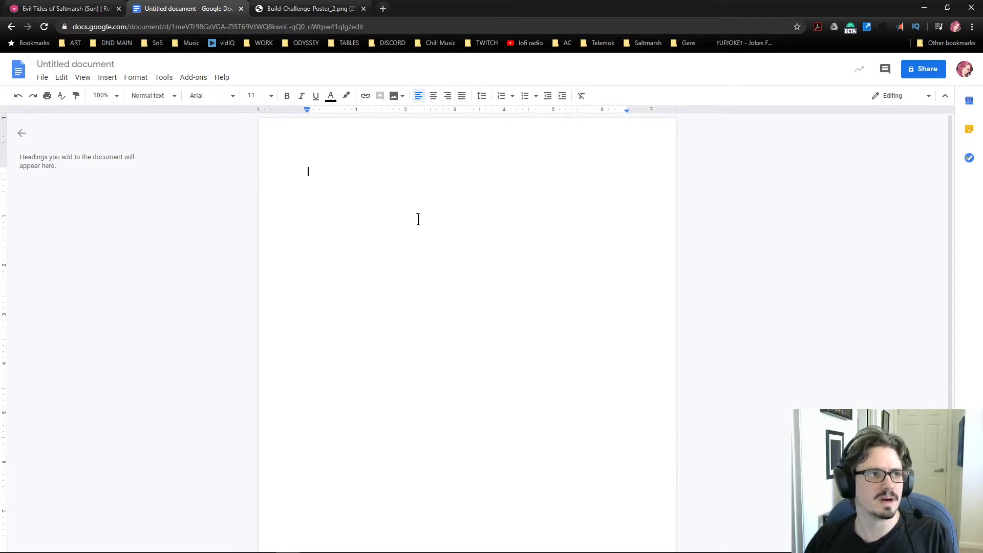
pyautogui.doubleClick(359, 167)
pyautogui.write('Wholesome')
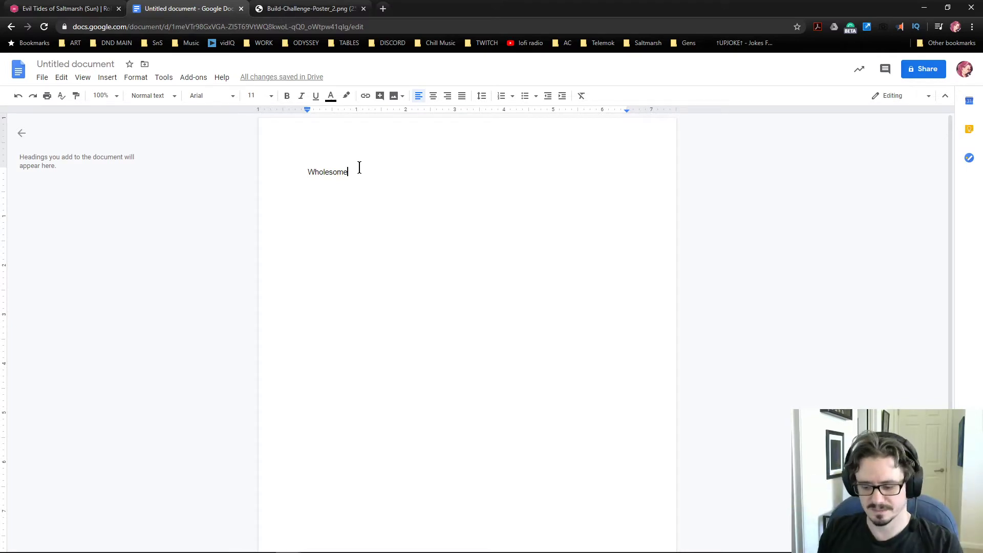
pyautogui.write('Item Build')
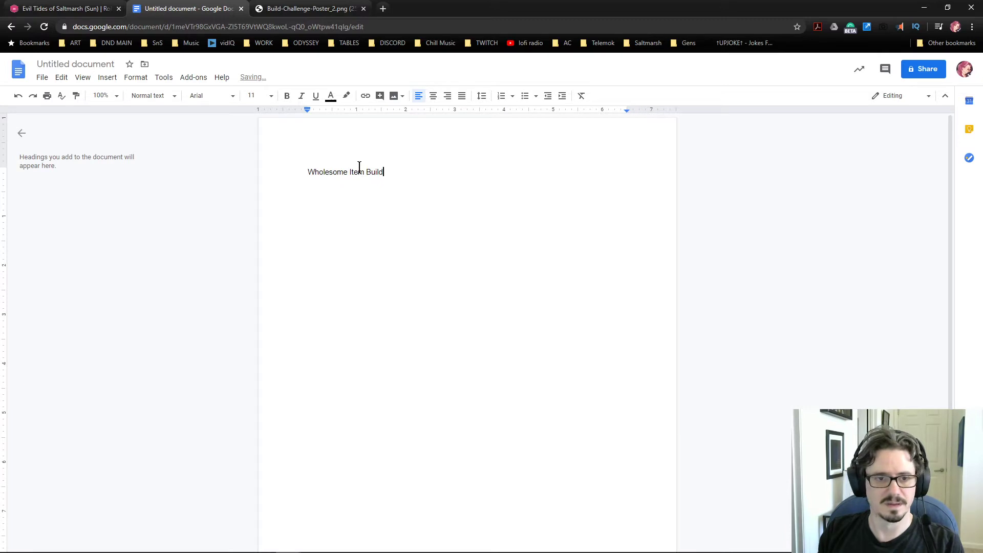
pyautogui.press('Return')
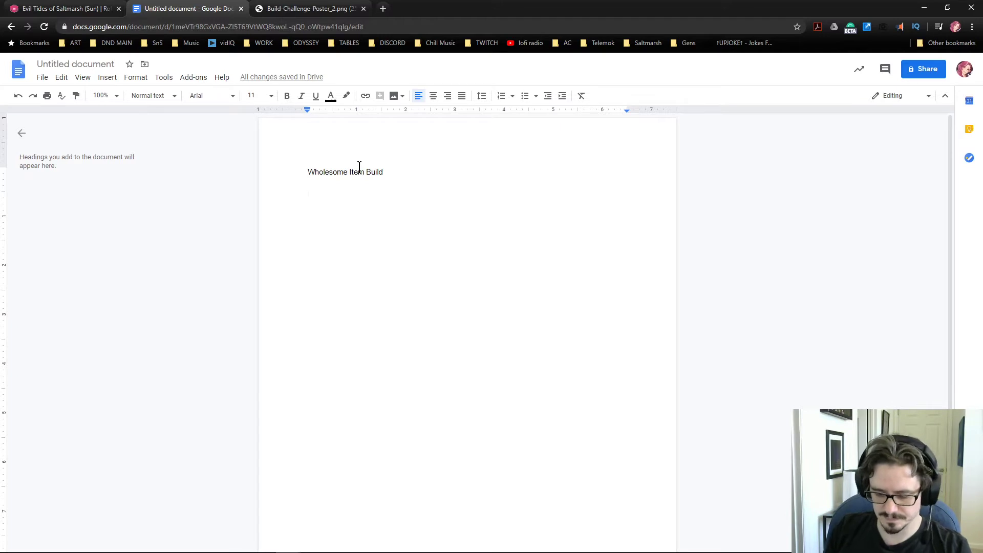
# Add "Teddy Bear" below the first line, separated by an empty line, and leave room for another entry.
pyautogui.write('Teddy Bear')
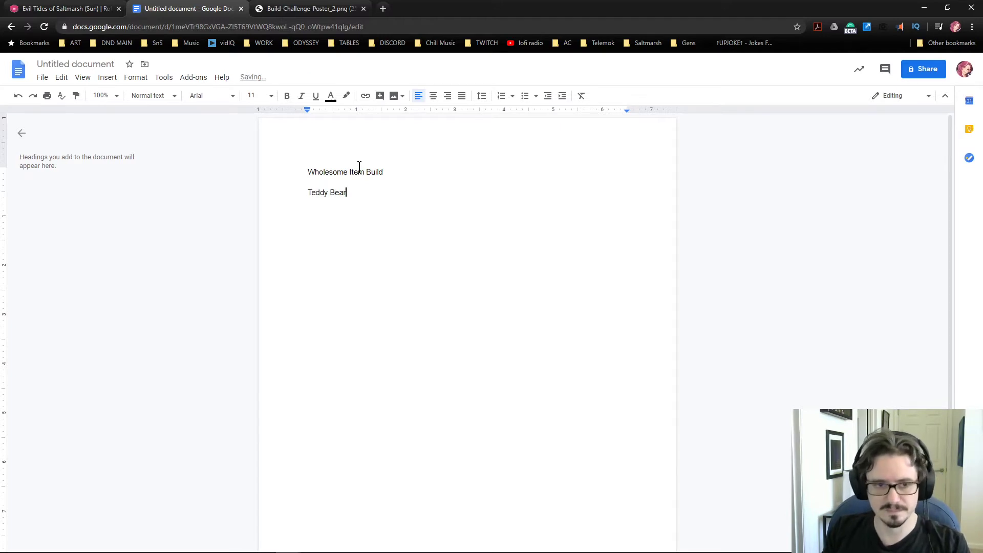
pyautogui.press('Return')
pyautogui.press('Return')
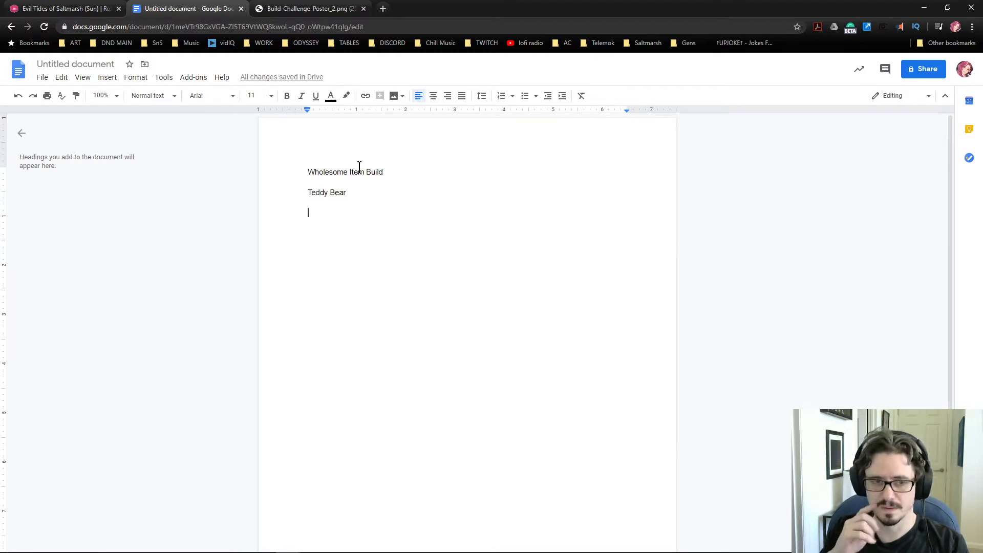
pyautogui.press('BackSpace')
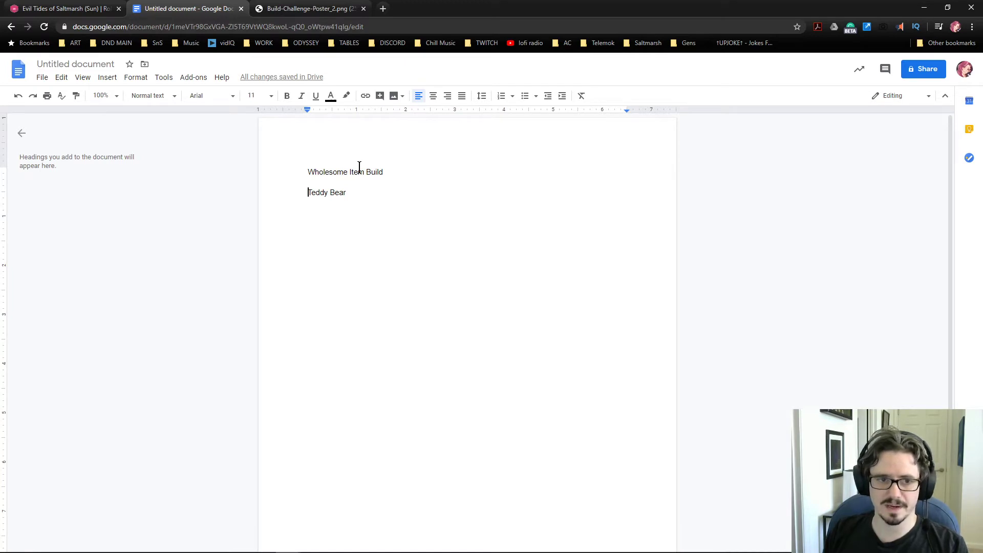
pyautogui.press('BackSpace')
pyautogui.press('Home')
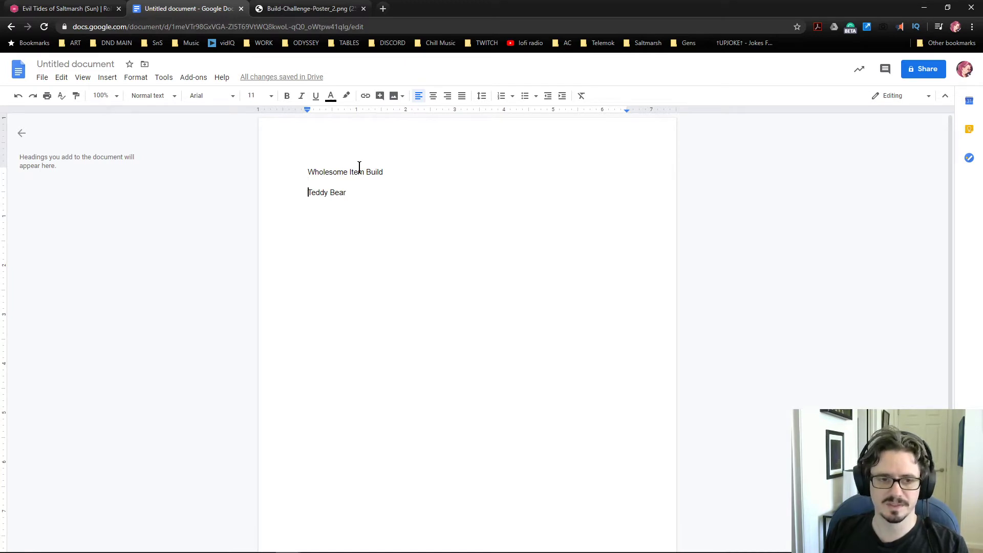
pyautogui.press('Down')
pyautogui.press('Up')
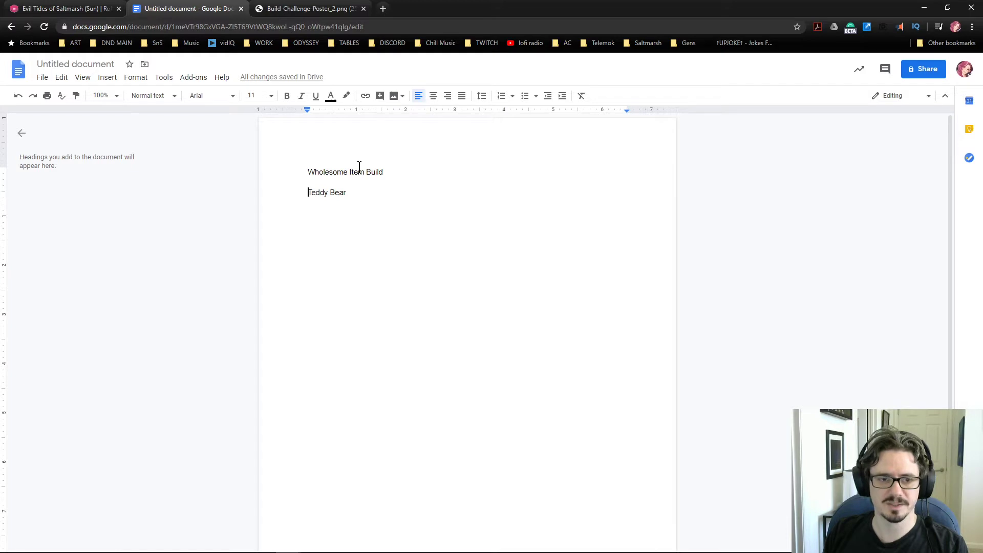
pyautogui.press('Down')
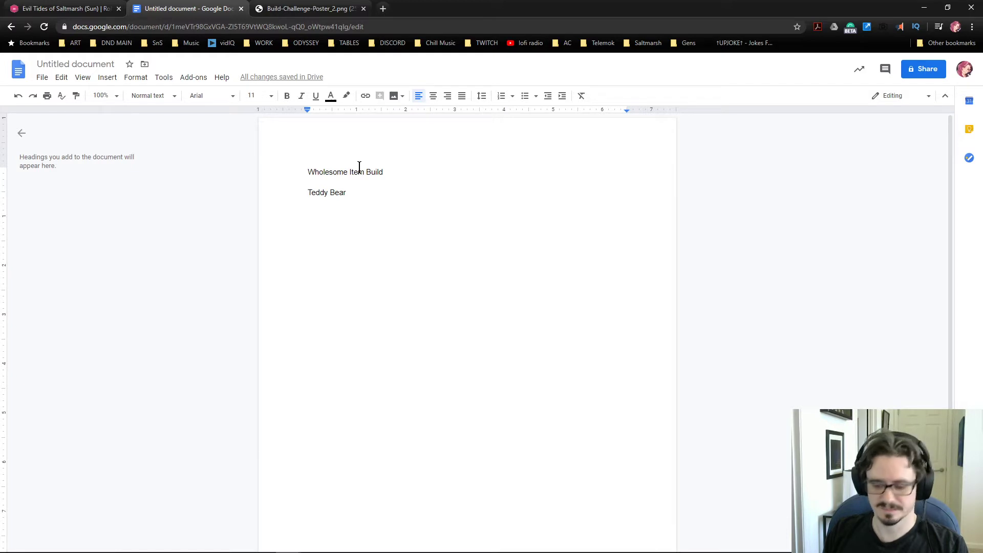
# Add the entry "Calm Emotions" below "Teddy Bear", with both words capitalised.
pyautogui.write('Calm emot')
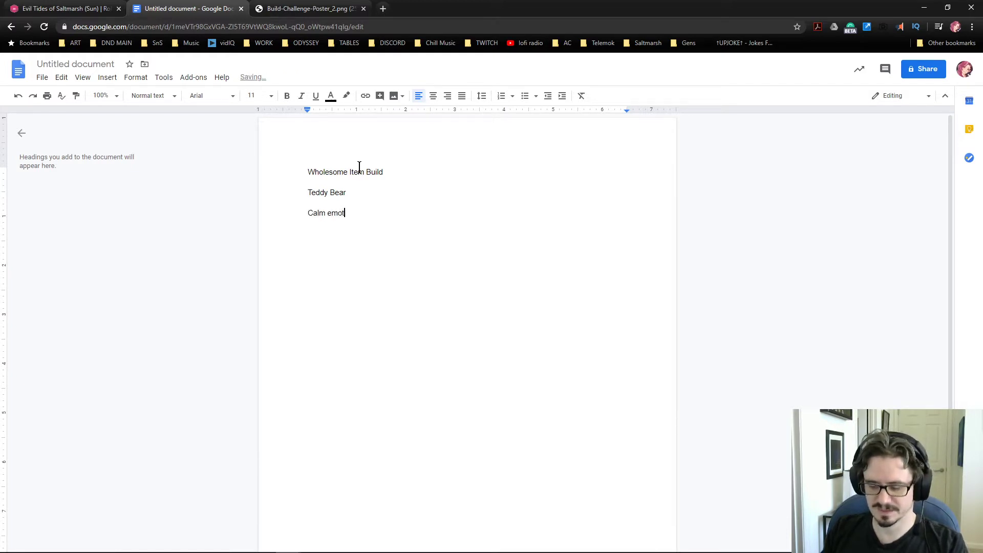
pyautogui.write('ions')
pyautogui.press('Left')
pyautogui.press('Left')
pyautogui.press('Left')
pyautogui.press('Left')
pyautogui.press('Left')
pyautogui.press('Left')
pyautogui.press('Left')
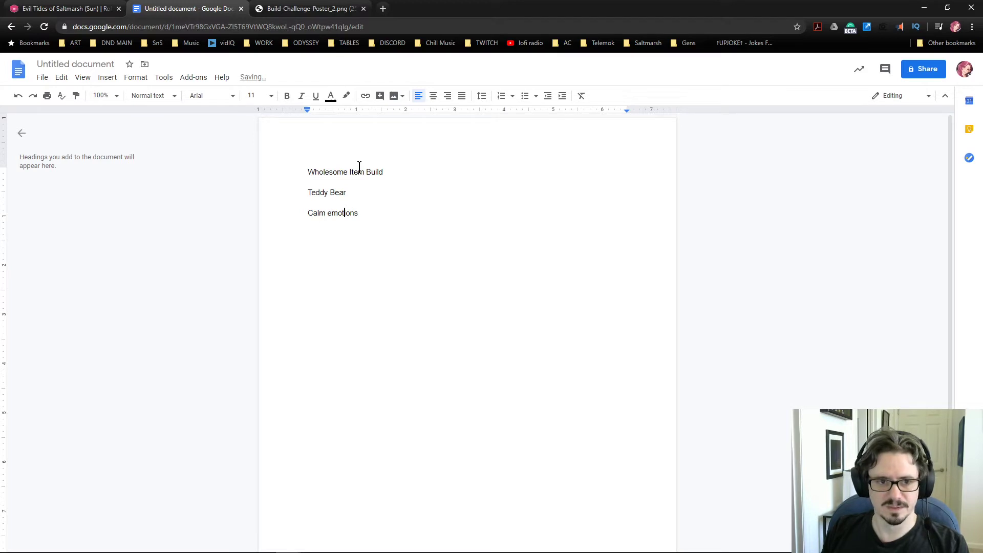
pyautogui.write('E')
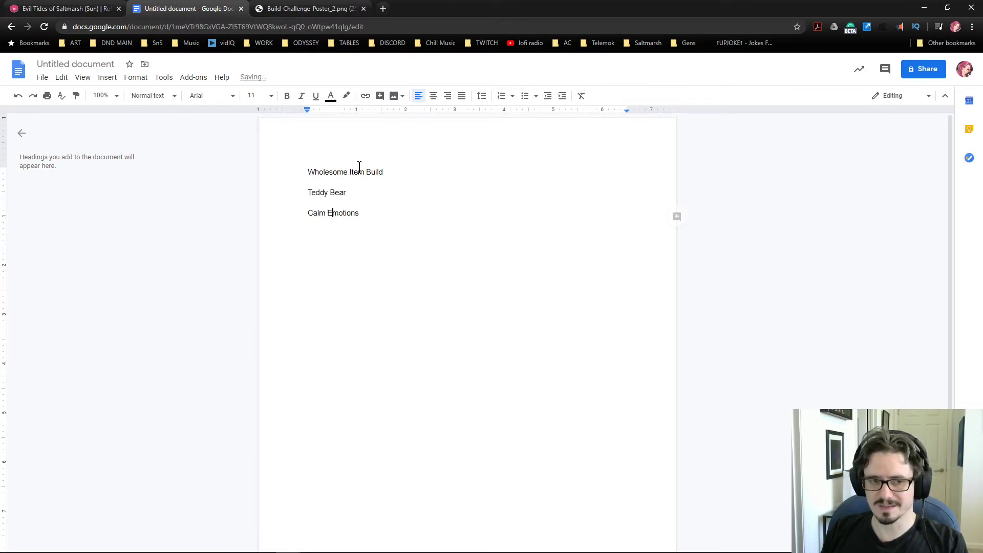
pyautogui.press('End')
pyautogui.press('Return')
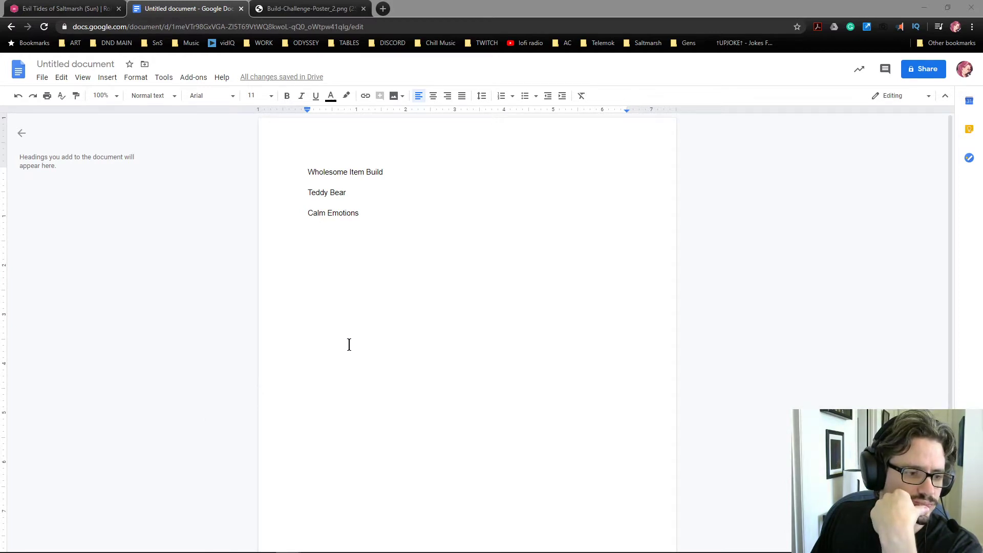
# Add the entry "Aura of Wholesomeness" below "Calm Emotions", leaving a gap above it and correcting the misspelled last word.
pyautogui.doubleClick(408, 215)
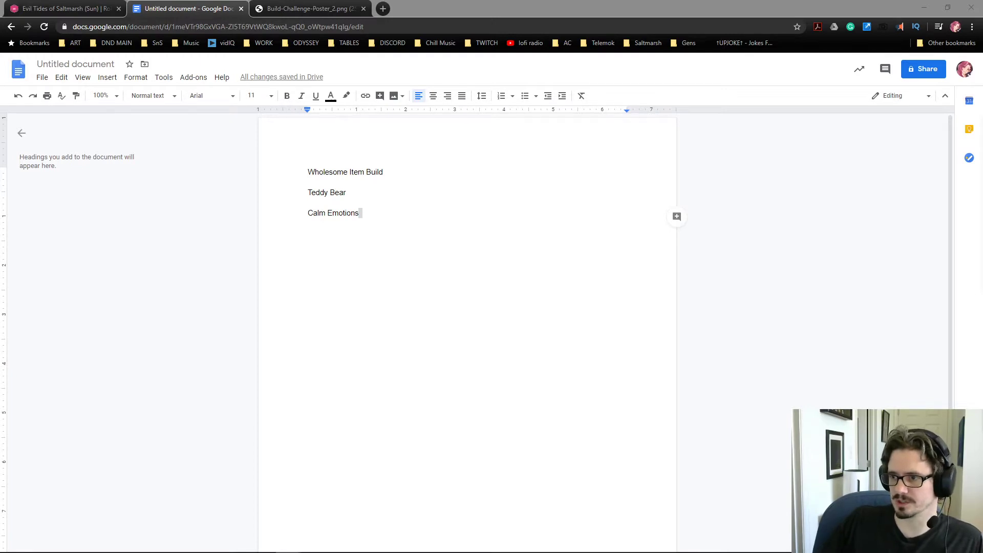
pyautogui.click(398, 228)
pyautogui.press('Return')
pyautogui.press('Return')
pyautogui.write('A')
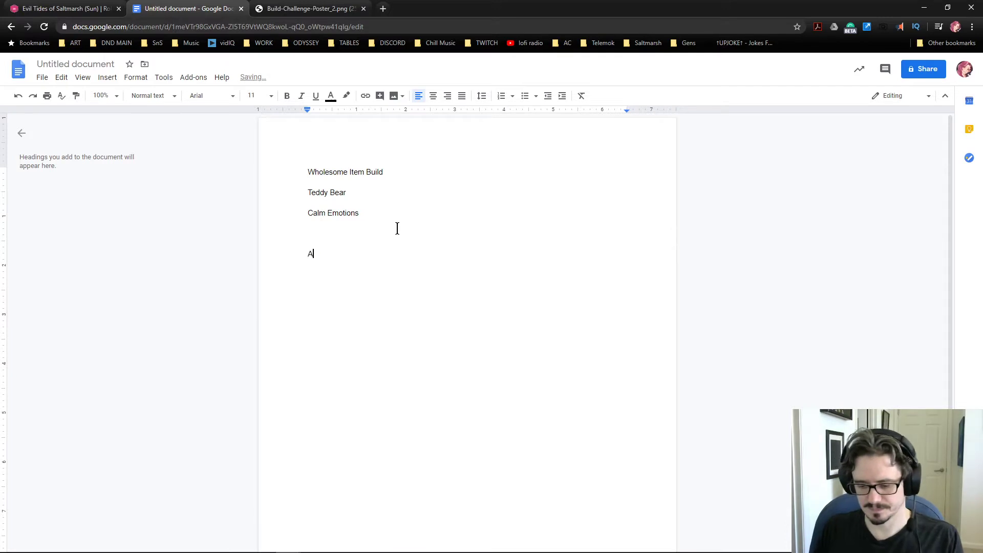
pyautogui.write('ura ')
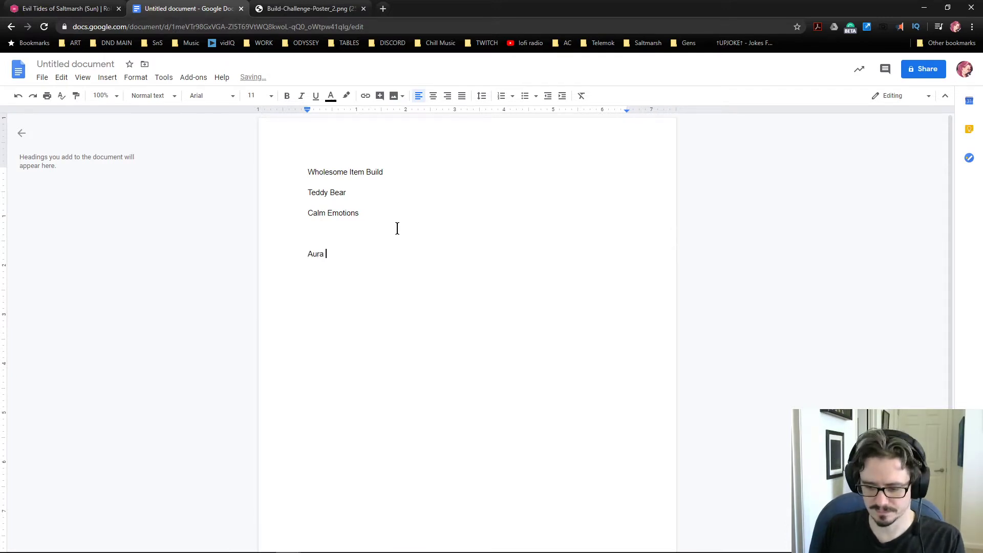
pyautogui.write('of WHilesomeness')
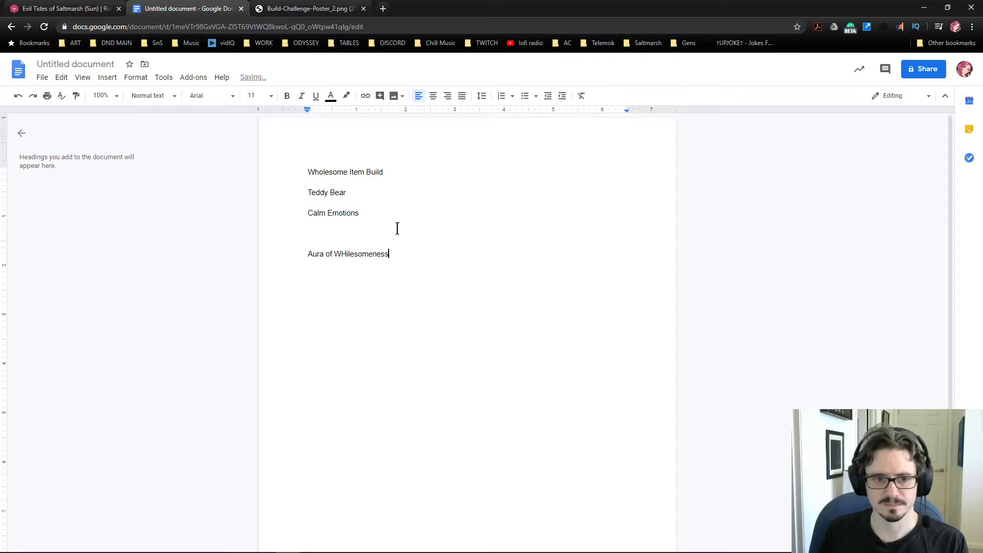
pyautogui.press('Left')
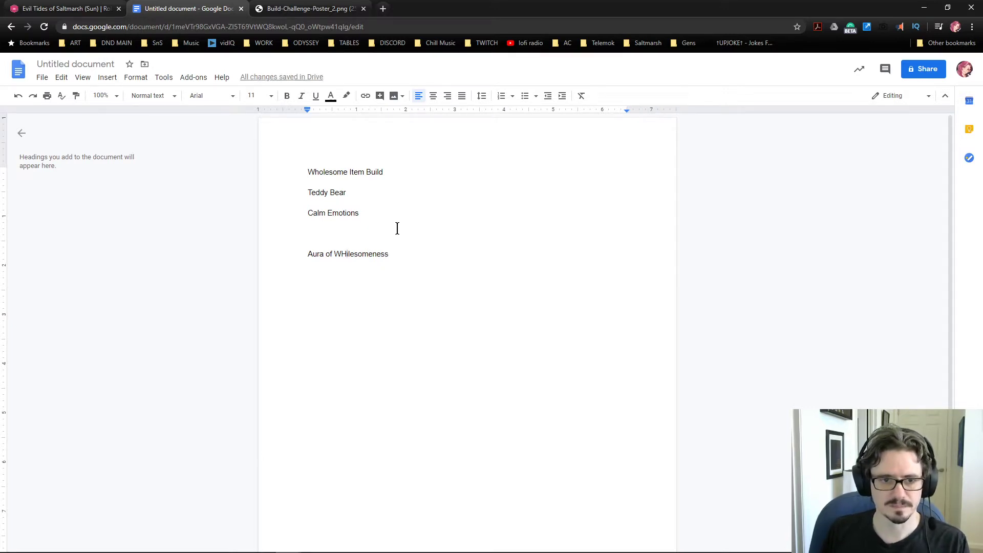
pyautogui.press('BackSpace')
pyautogui.press('BackSpace')
pyautogui.write('ho')
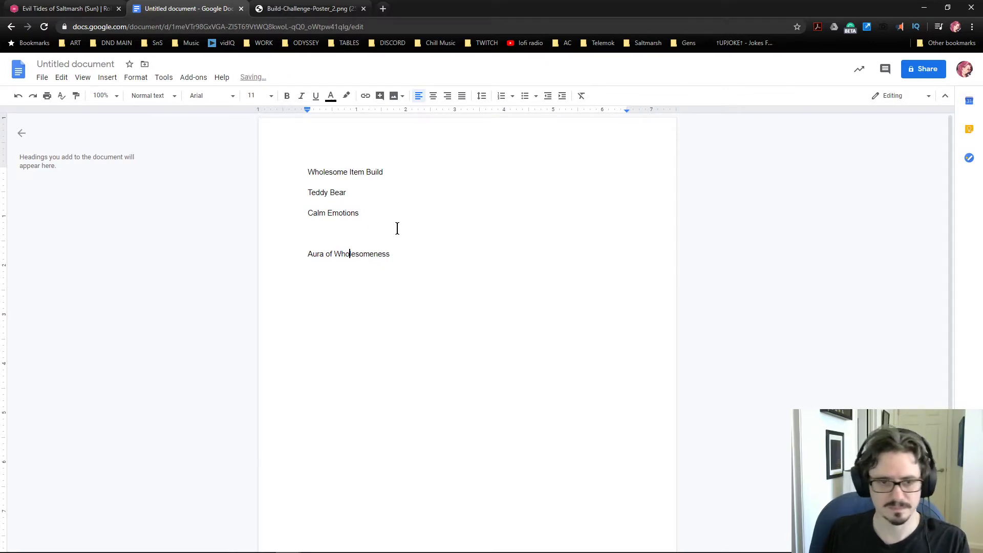
pyautogui.press('Down')
pyautogui.press('Left')
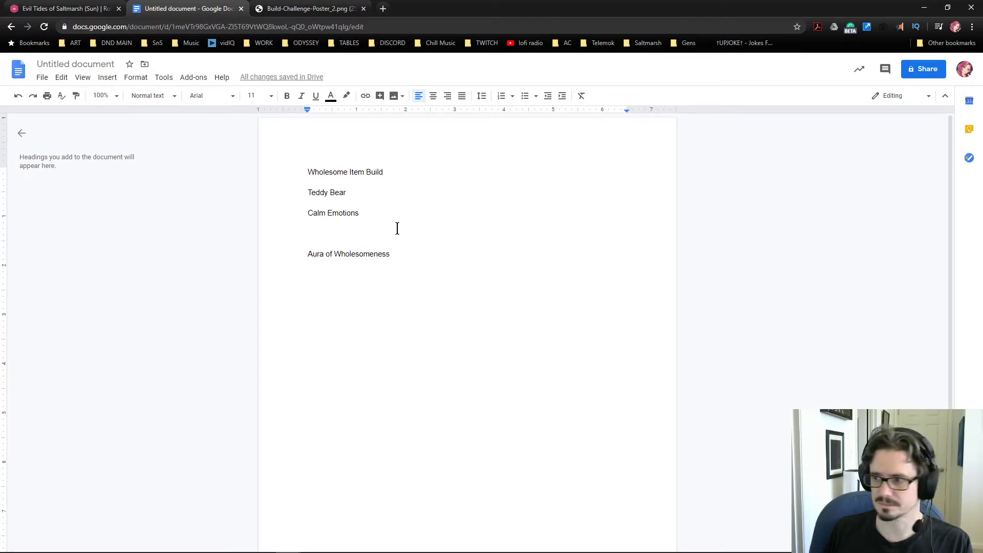
# Enter "Advantage" on the line directly below "Aura of Wholesomeness".
pyautogui.press('Return')
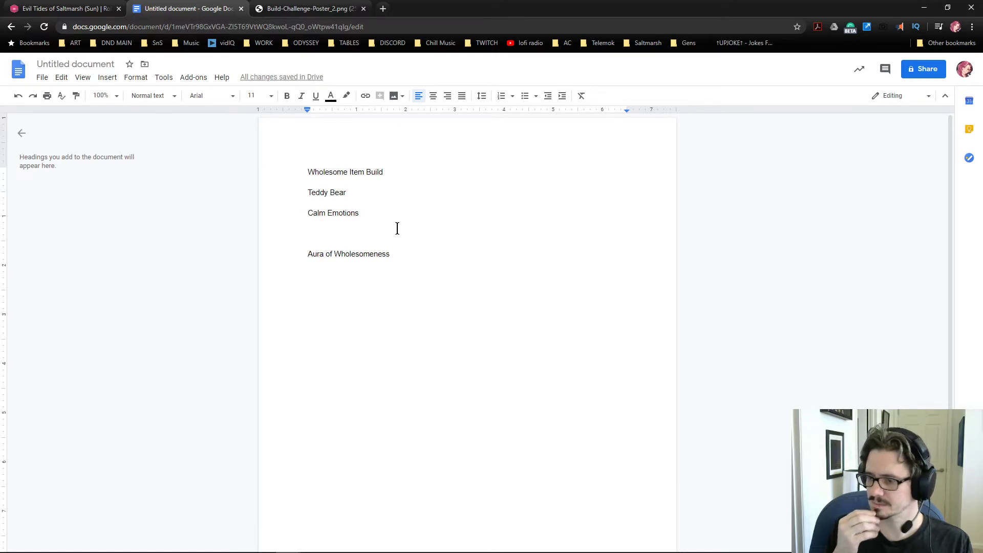
pyautogui.write('Adva')
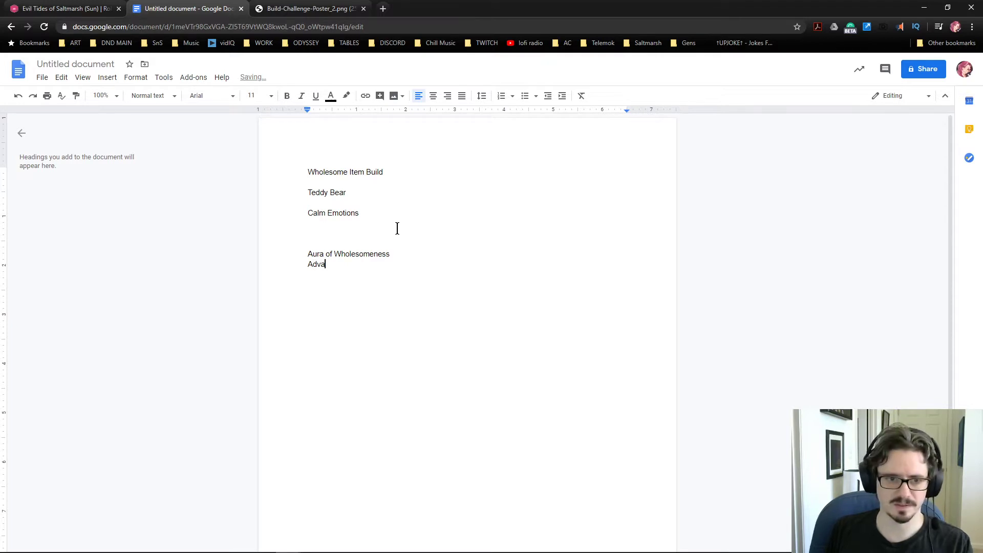
pyautogui.write('ntage')
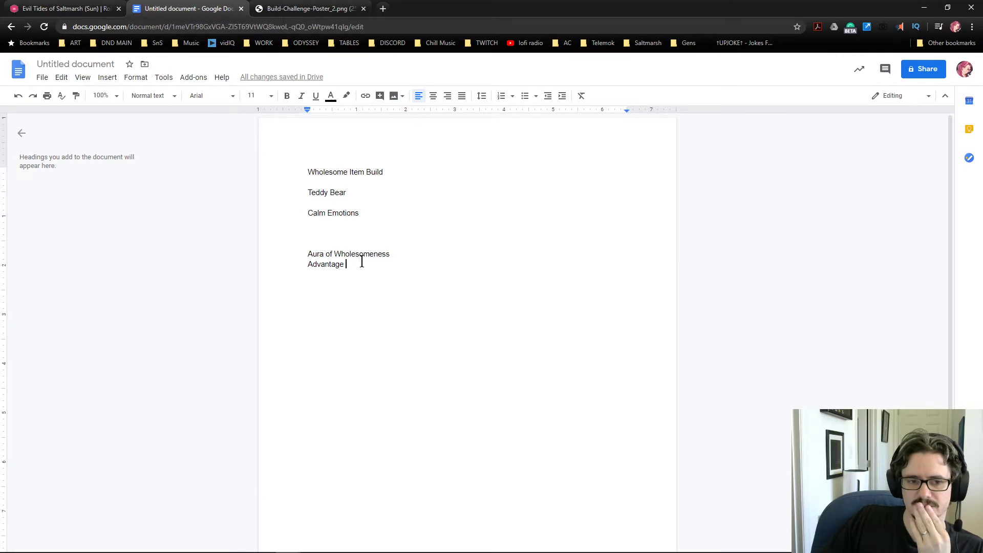
pyautogui.keyDown('shift'); pyautogui.click(292, 253); pyautogui.keyUp('shift')
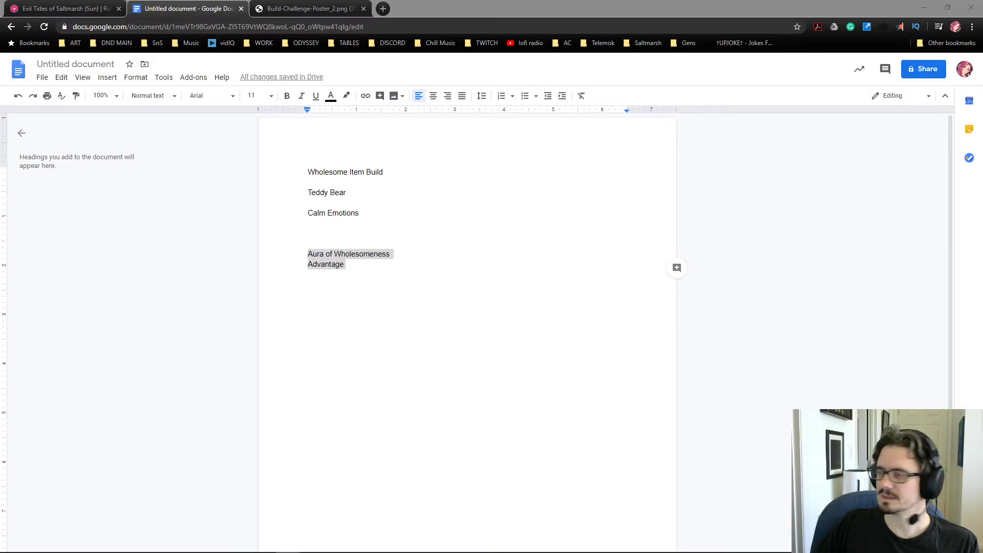
# Open the kids' blanket fort picture in the browser, and paste the copied teddy bear fort image into the document below "Advantage".
pyautogui.moveTo(502, 117); pyautogui.dragTo(532, 8)
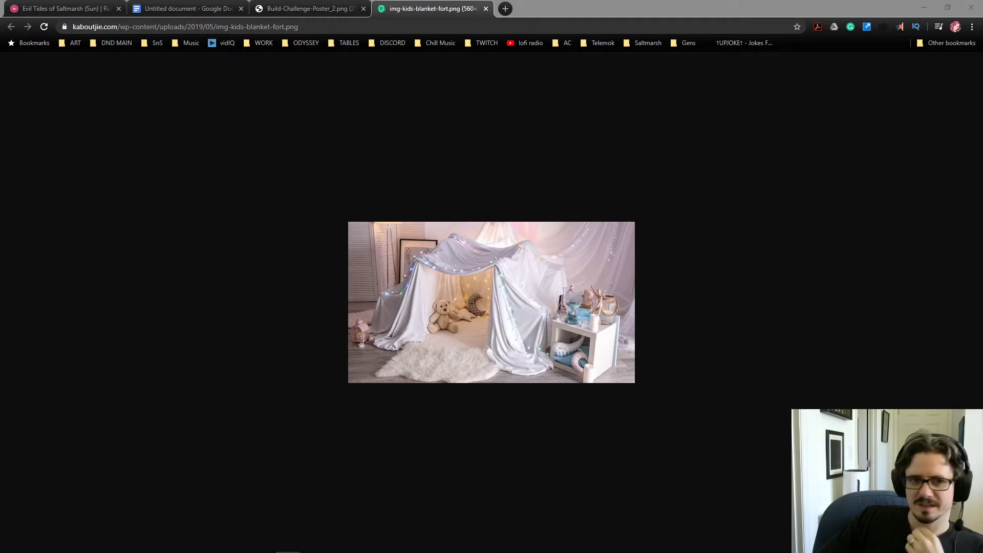
pyautogui.click(266, 9)
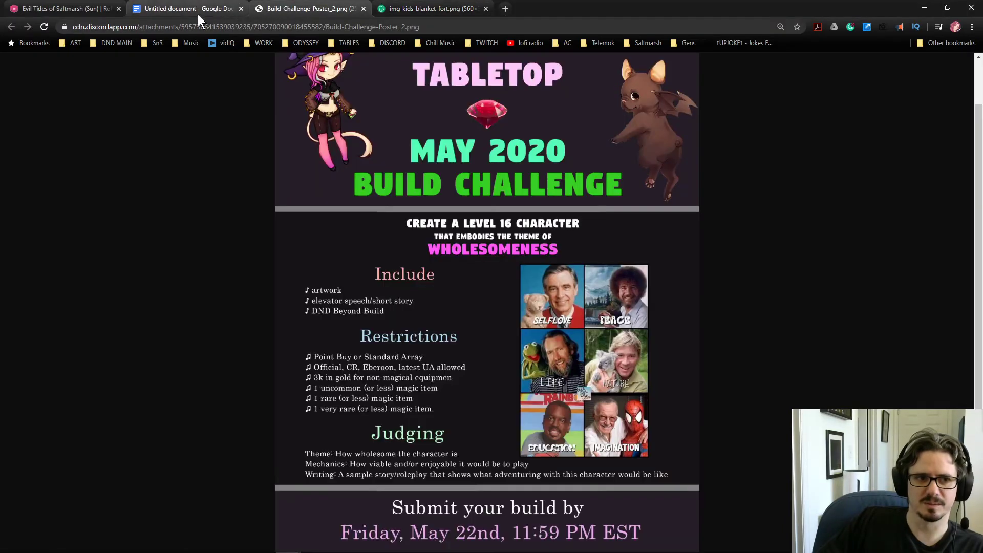
pyautogui.click(198, 14)
pyautogui.click(406, 292)
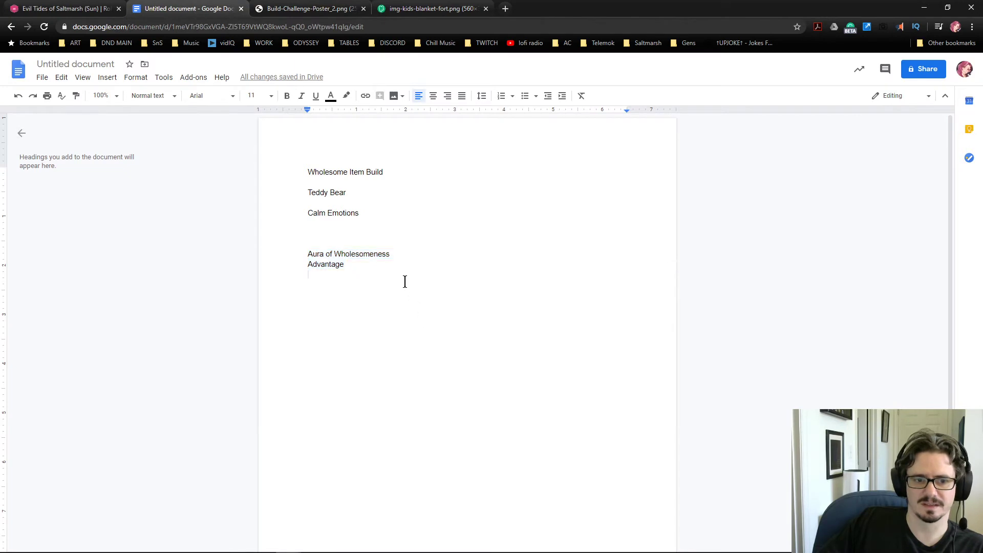
pyautogui.press('Return')
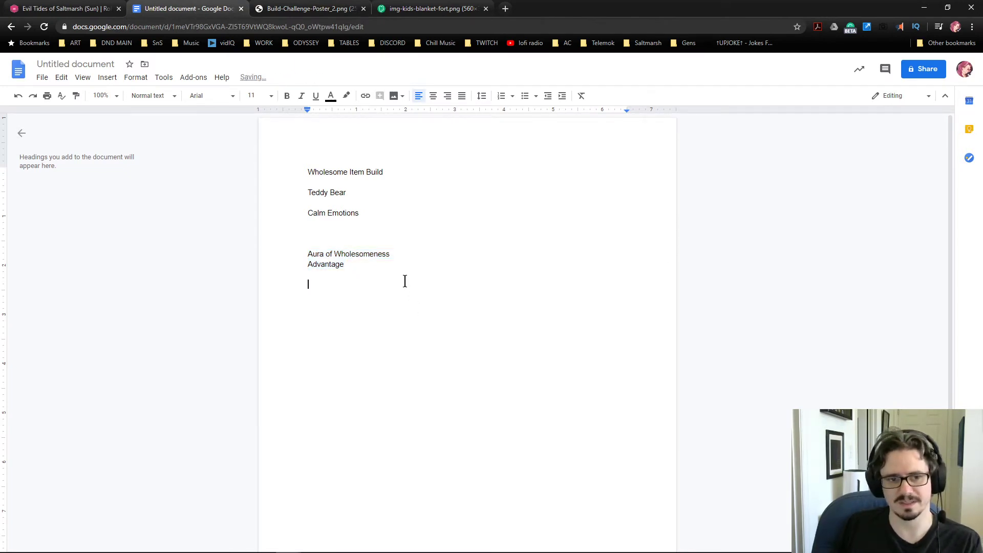
pyautogui.hotkey('ctrl', 'v')
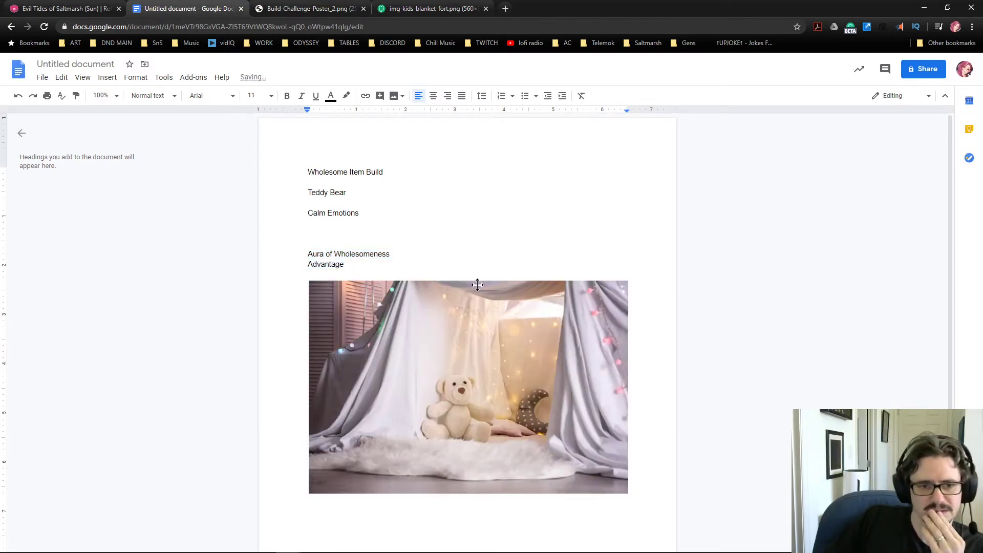
# Add the entry "Cloak of Blanket Security" between "Advantage" and the blanket fort image, with a blank line above it and empty lines below.
pyautogui.click(374, 263)
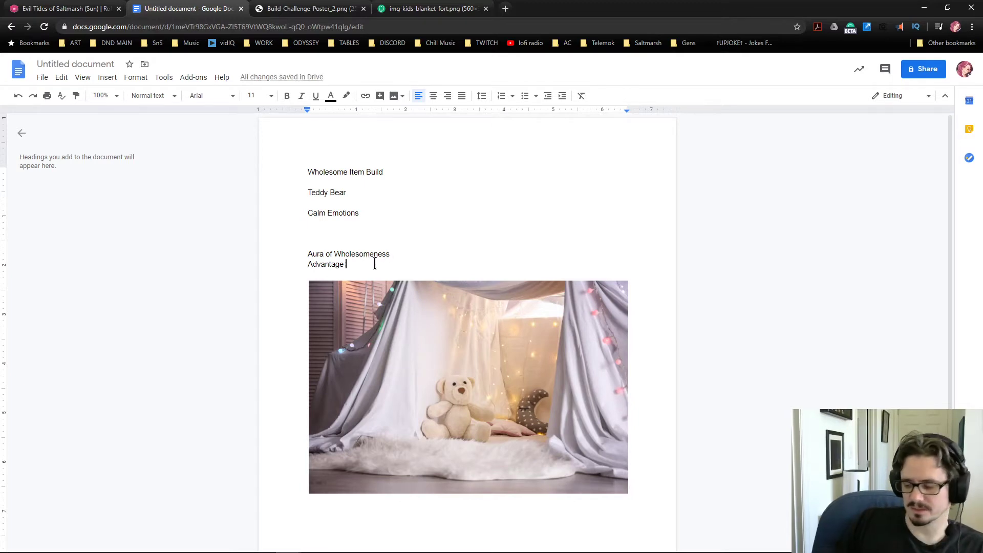
pyautogui.press('Return')
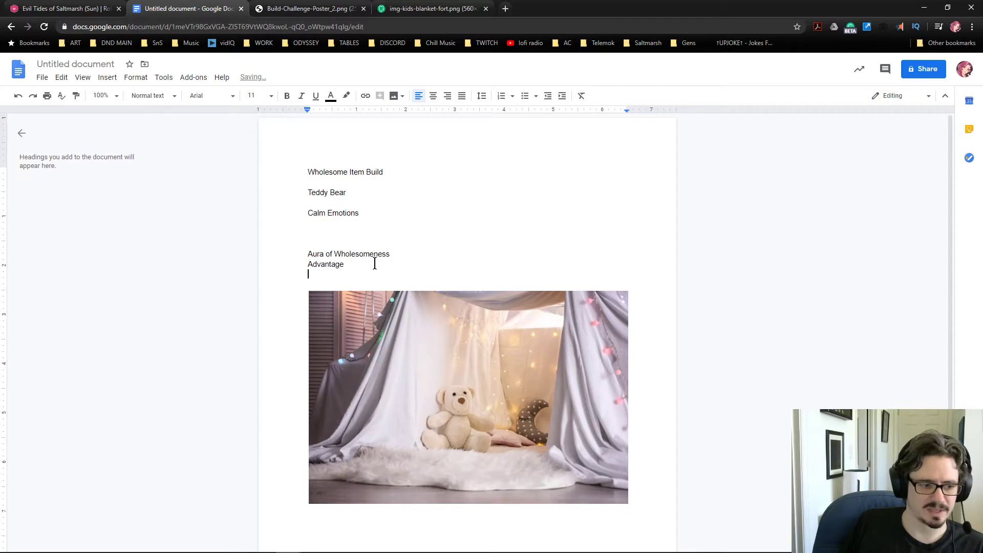
pyautogui.press('Return')
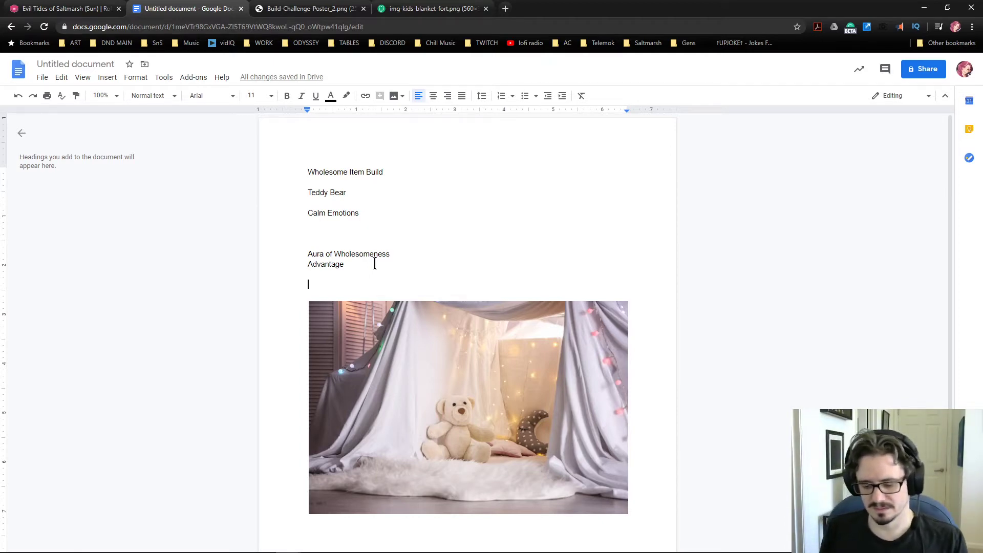
pyautogui.write('C')
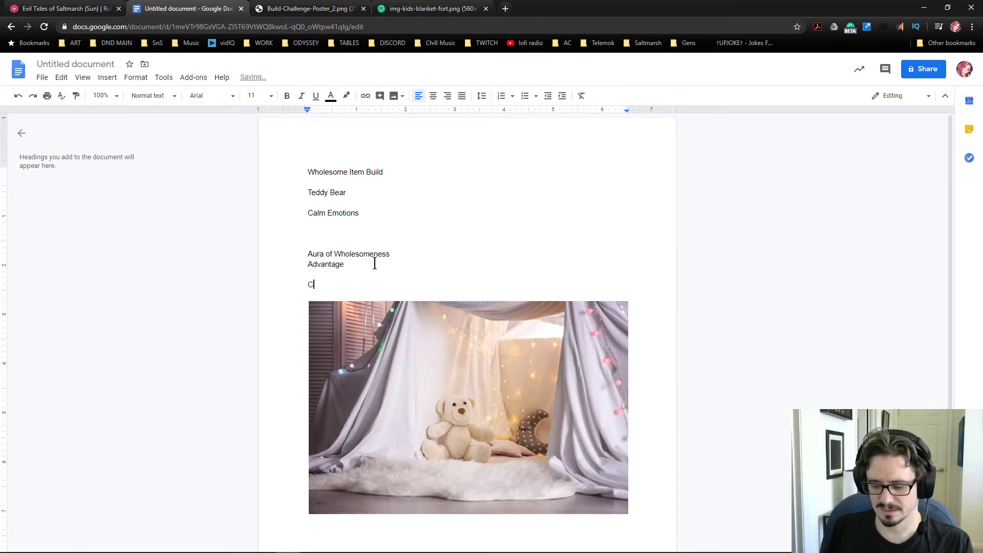
pyautogui.write('loak of B')
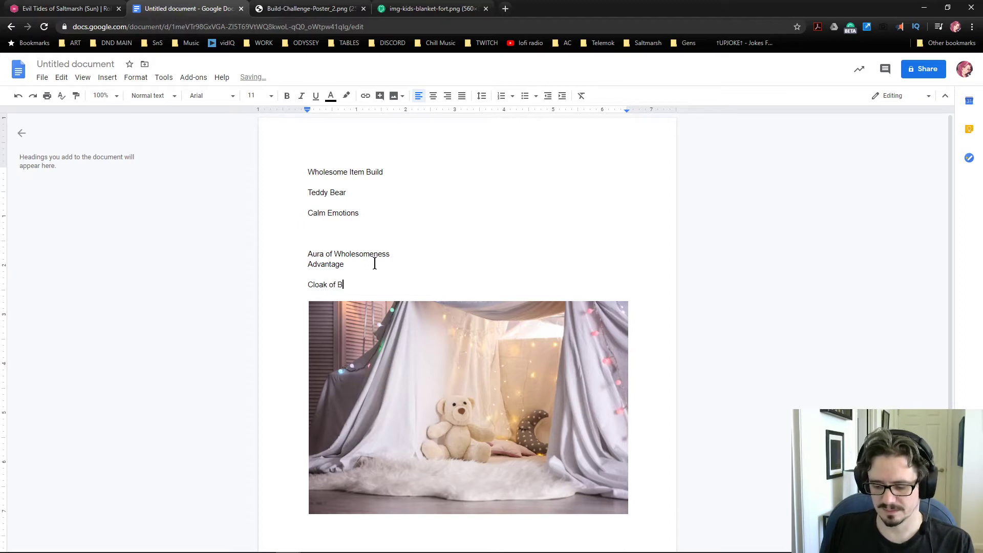
pyautogui.write('lanket')
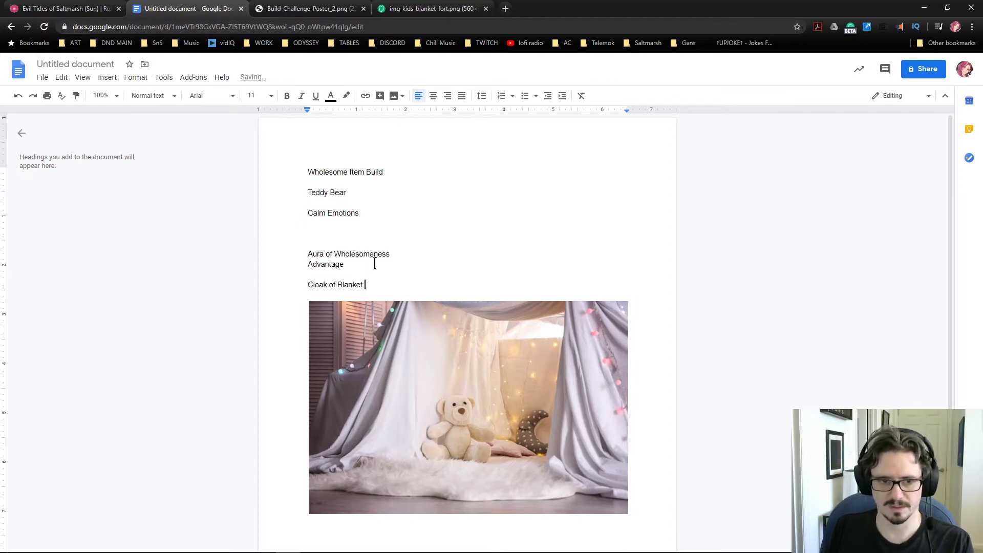
pyautogui.write(' Secu')
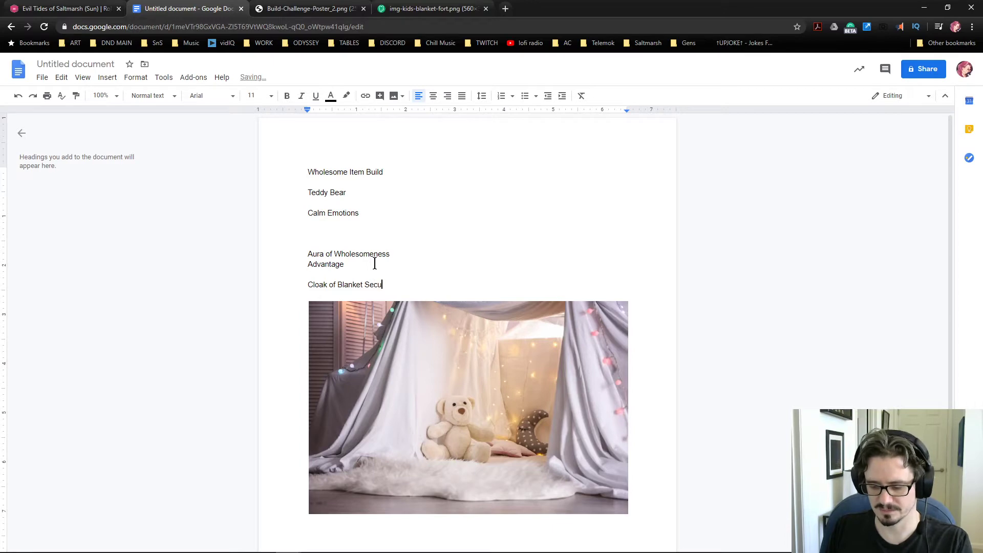
pyautogui.write('rity')
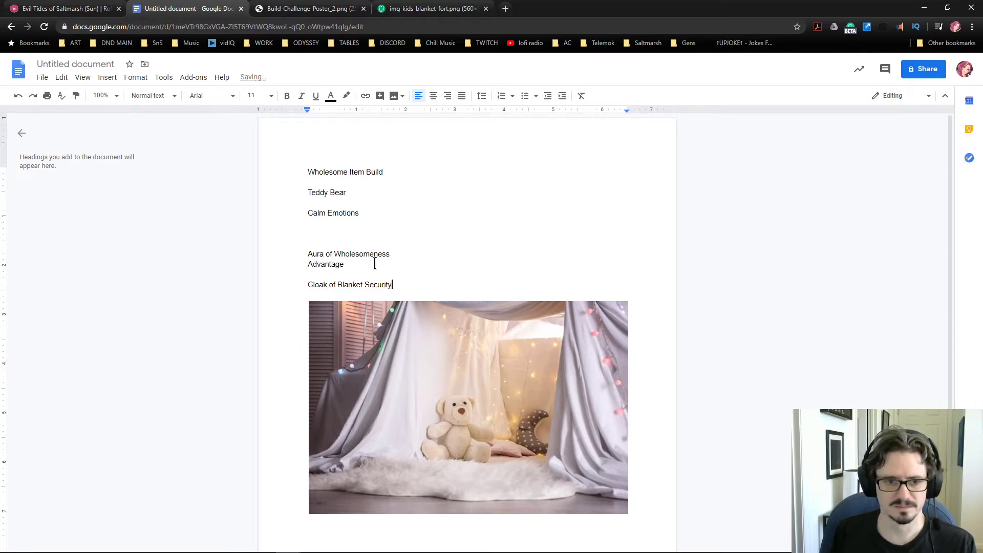
pyautogui.press('Return')
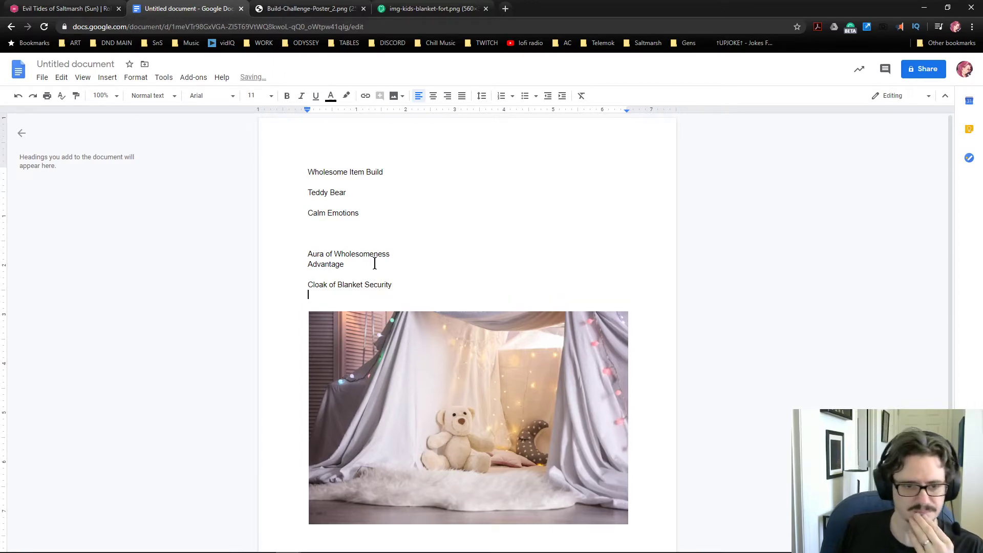
pyautogui.press('Return')
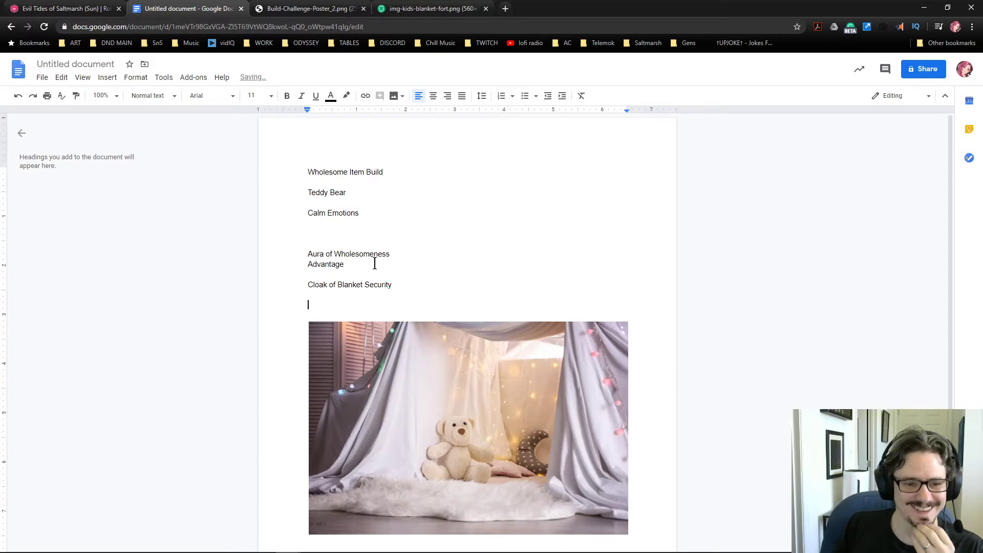
# Move the word "Advantage" from below "Aura of Wholesomeness" to the line directly below "Cloak of Blanket Security".
pyautogui.press('Up')
pyautogui.press('Up')
pyautogui.press('Up')
pyautogui.press('Up')
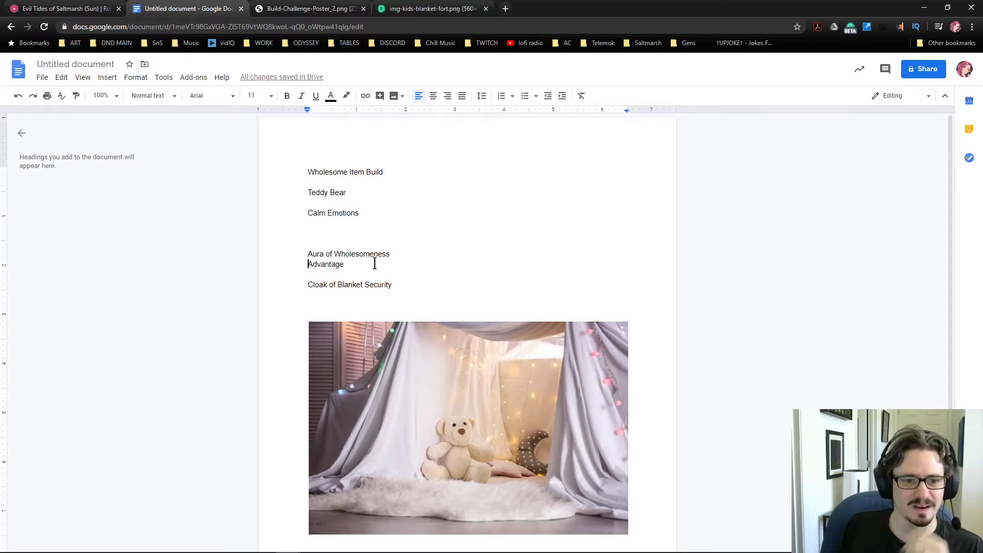
pyautogui.press('Down')
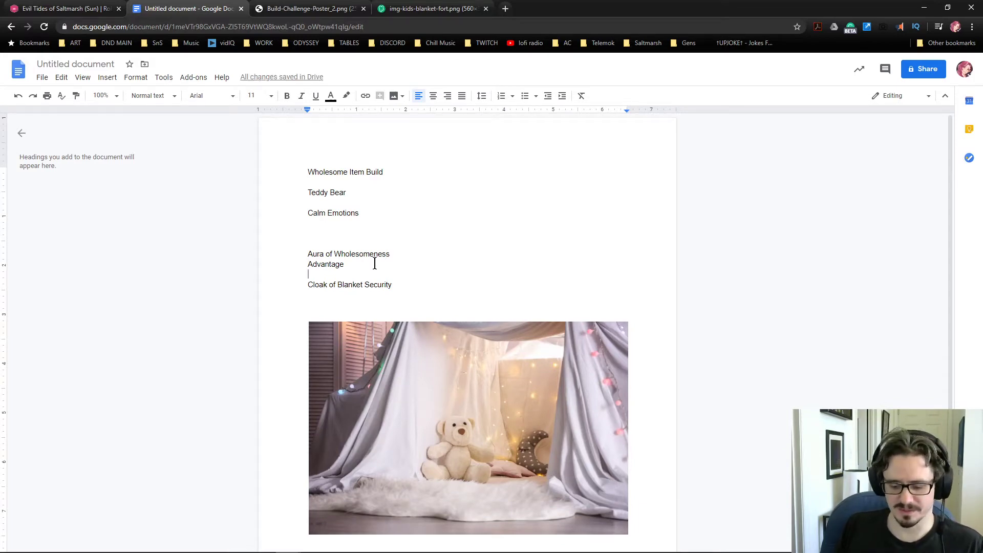
pyautogui.hotkey('shift', 'Up')
pyautogui.hotkey('ctrl', 'c')
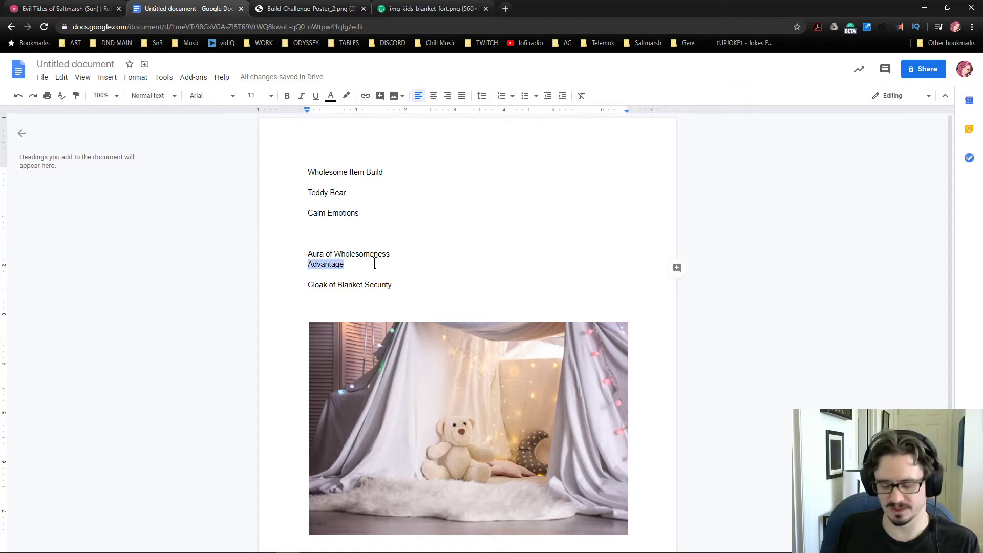
pyautogui.press('BackSpace')
pyautogui.press('Down')
pyautogui.press('Down')
pyautogui.press('Down')
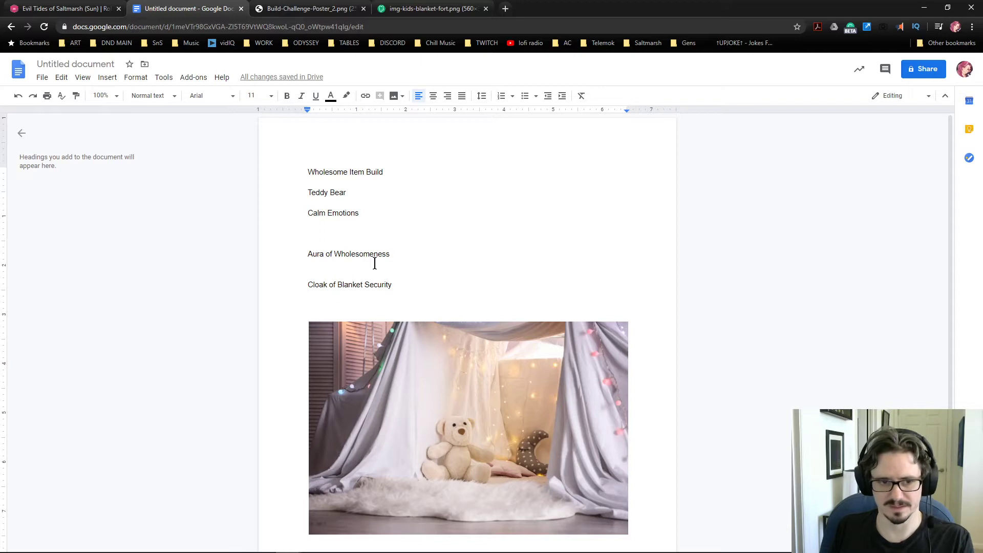
pyautogui.hotkey('ctrl', 'v')
# Extend the "Advantage" line to read "Advantage against Fear.", with the word "Fear" capitalised.
pyautogui.write('ag')
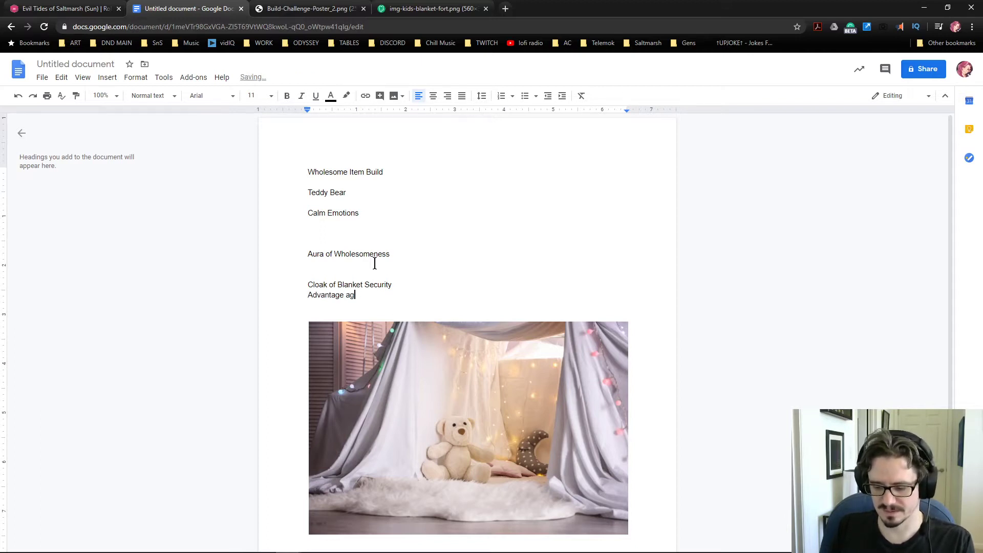
pyautogui.write('ainst fear.')
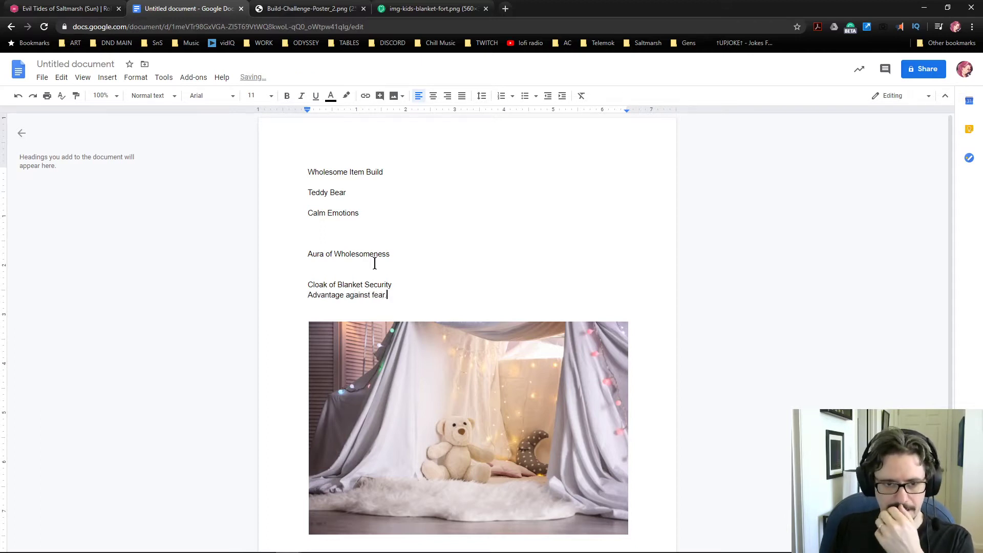
pyautogui.press('Left')
pyautogui.press('Left')
pyautogui.press('Left')
pyautogui.press('Left')
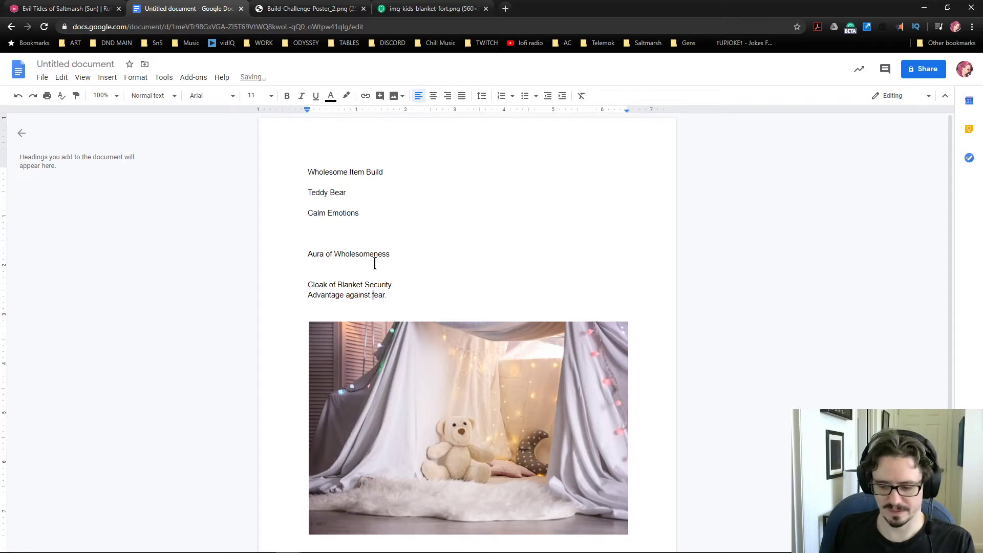
pyautogui.press('BackSpace')
pyautogui.write('F')
pyautogui.press('Right')
pyautogui.press('End')
# Add below "Advantage against Fear.": "In addition, you and everything you wear and carry are unharmed by temperatures as low as −50 degrees Fahrenheit.".
pyautogui.press('Return')
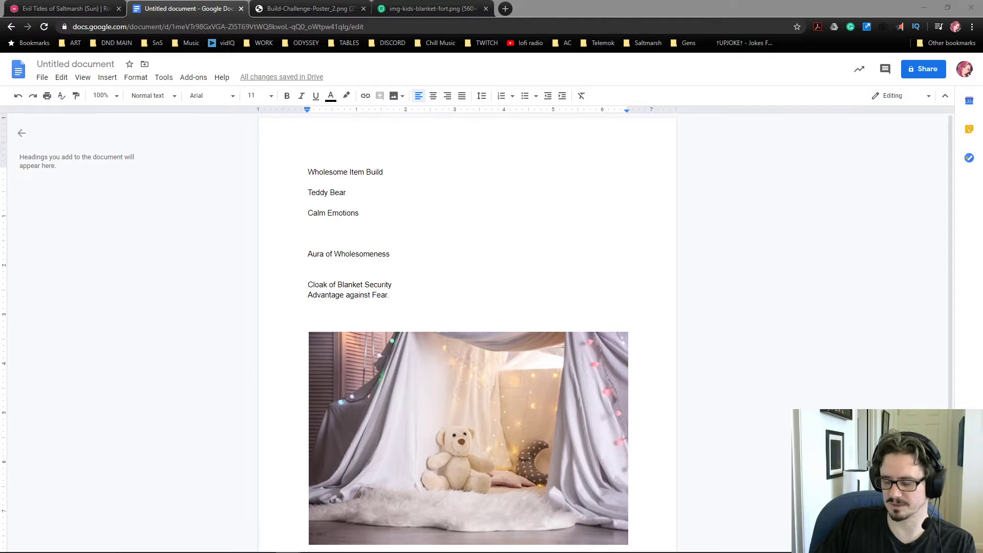
pyautogui.click(338, 305)
pyautogui.write('In addition, you and everything you wear and carry are unharmed by temperatures as low as −50 degrees Fahrenheit.')
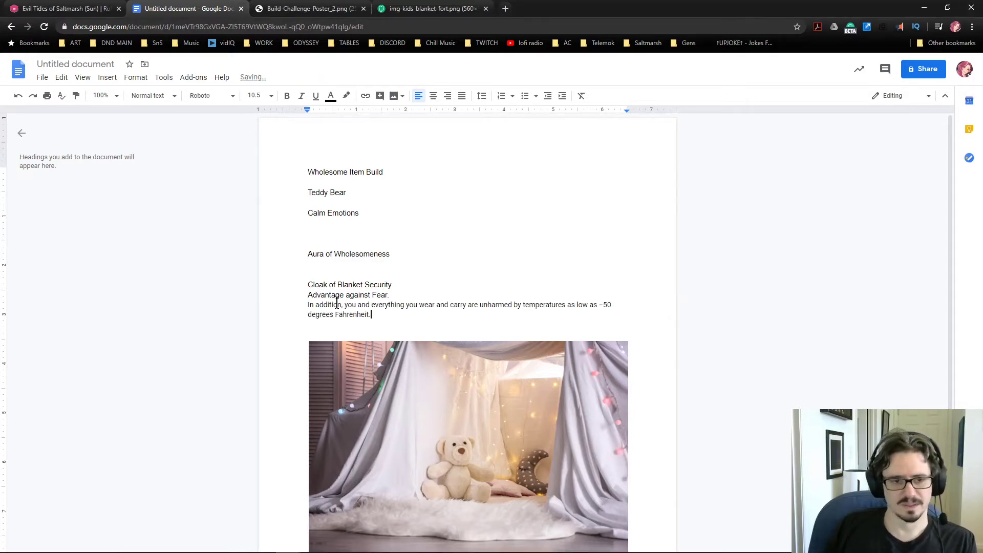
# Below the cold temperature text, add "1/day you can take of the cloak and use it to build a blanket fort.".
pyautogui.press('Return')
pyautogui.write('1')
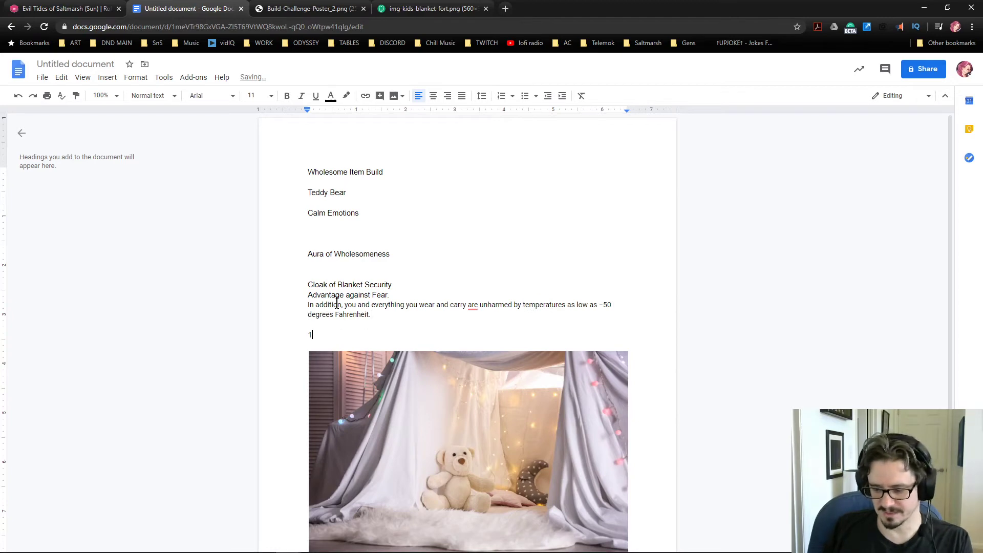
pyautogui.write('/day you can')
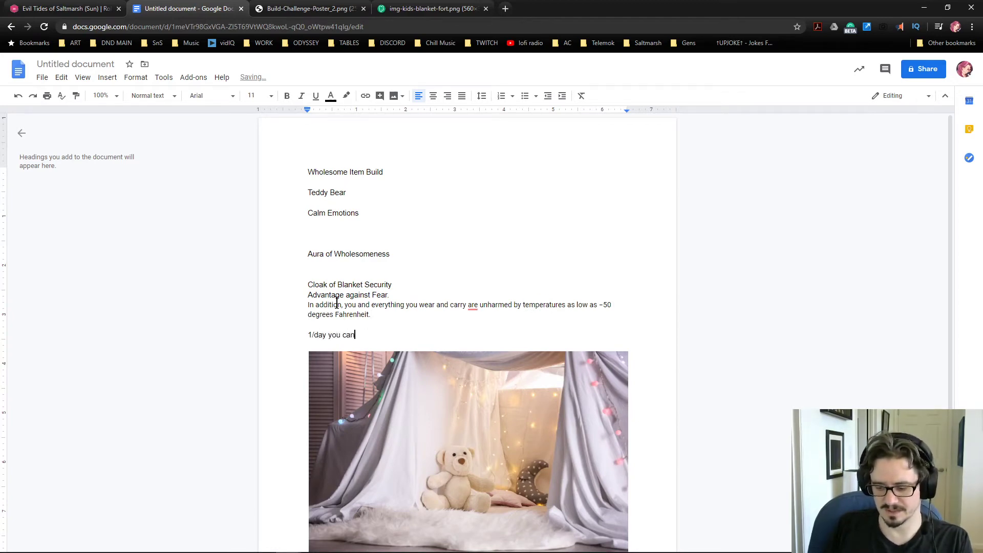
pyautogui.write(' take of the clo')
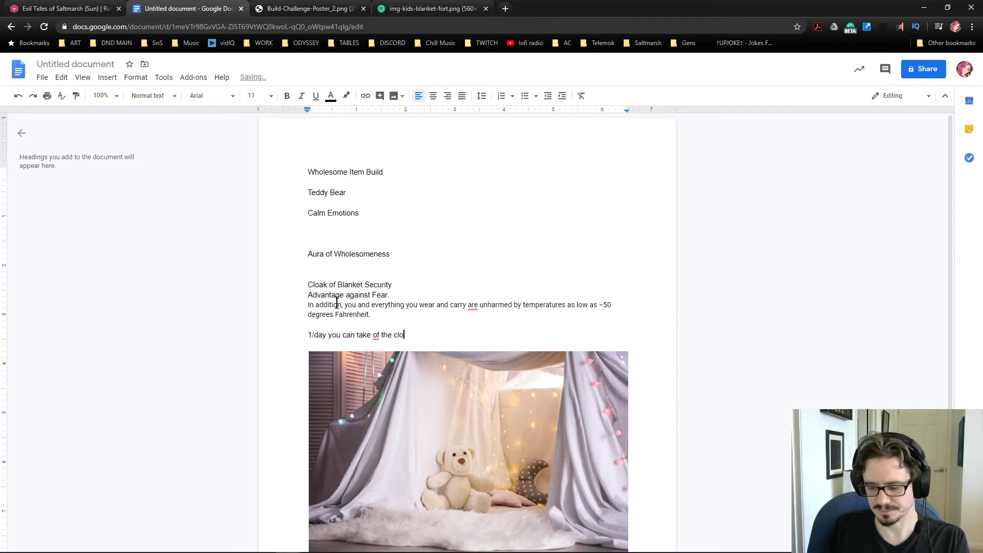
pyautogui.write('ak and ')
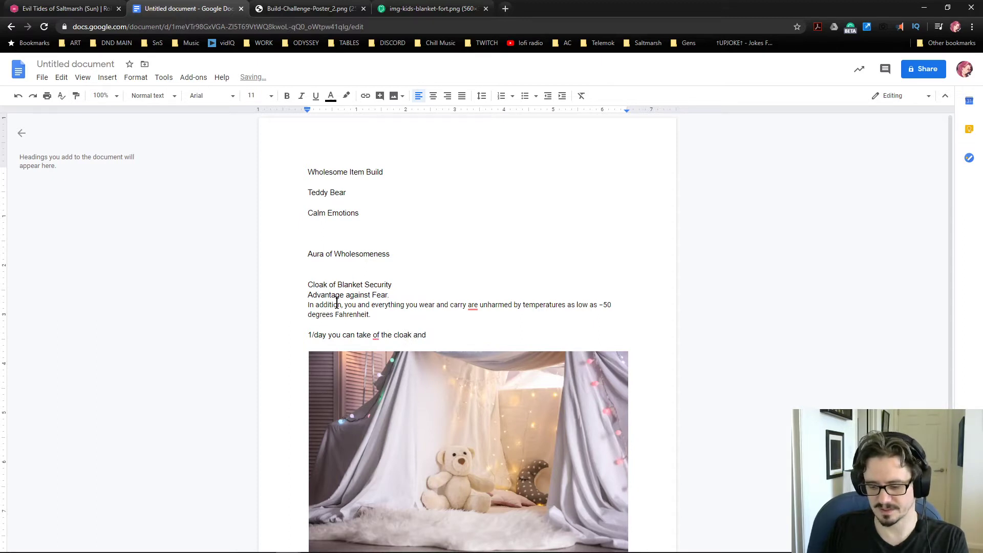
pyautogui.write('use')
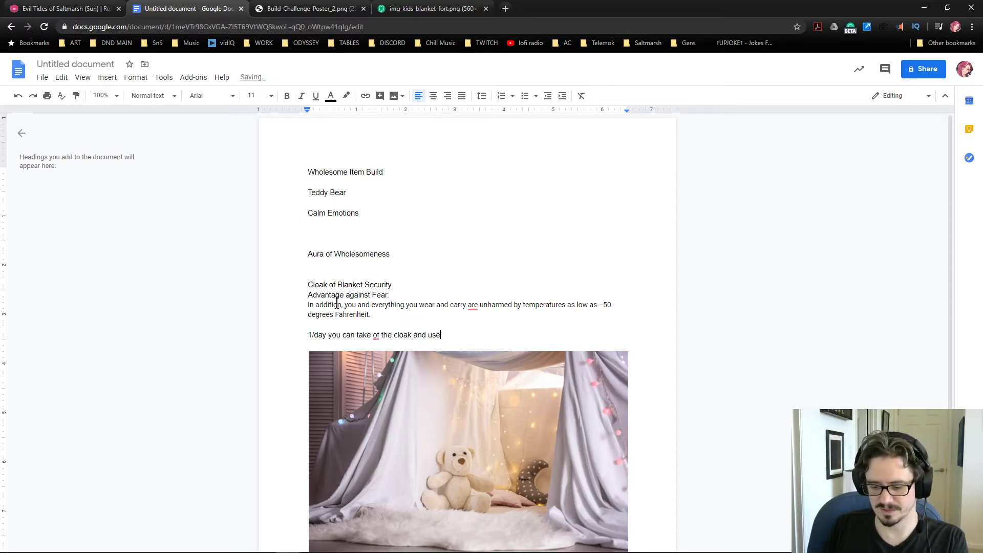
pyautogui.write(' it to build a blan')
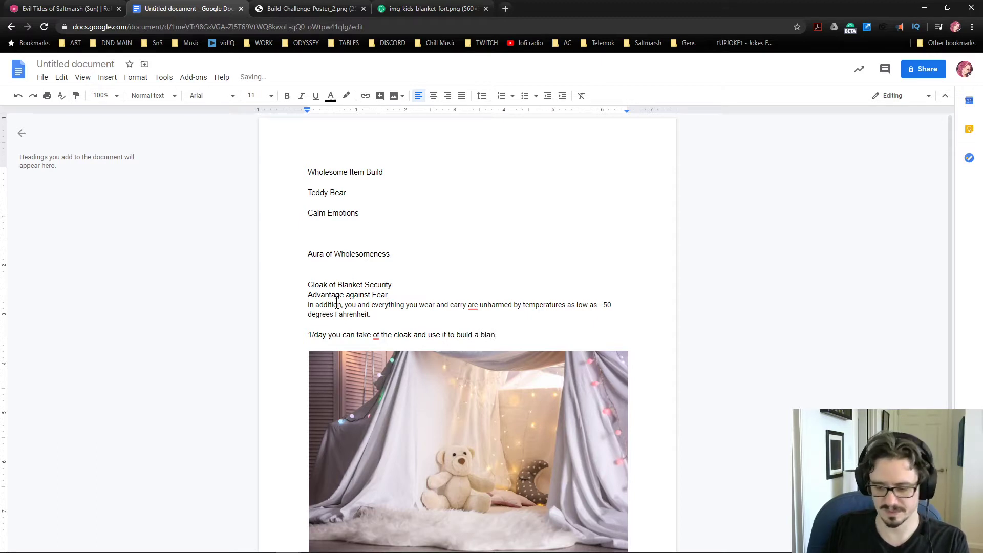
pyautogui.write('ket fort')
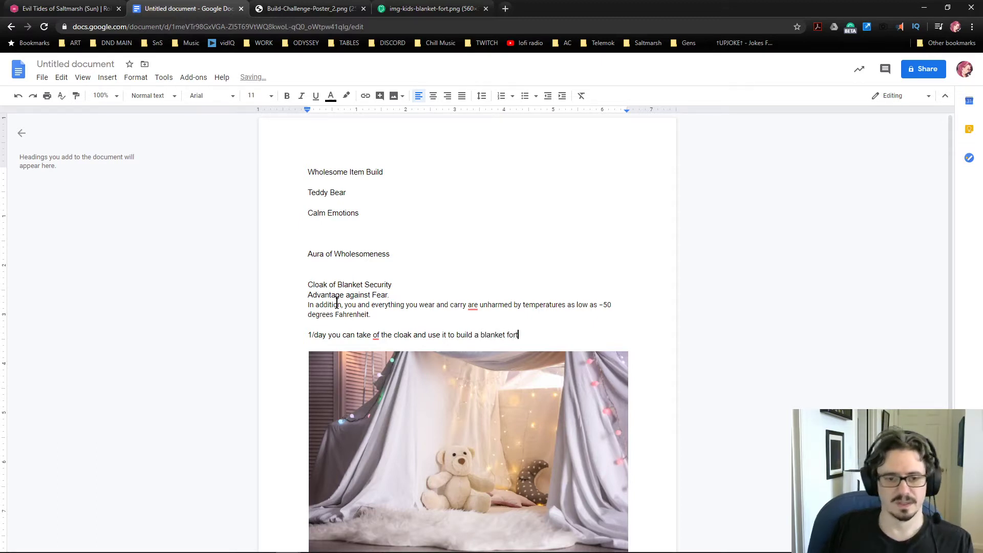
pyautogui.write('.')
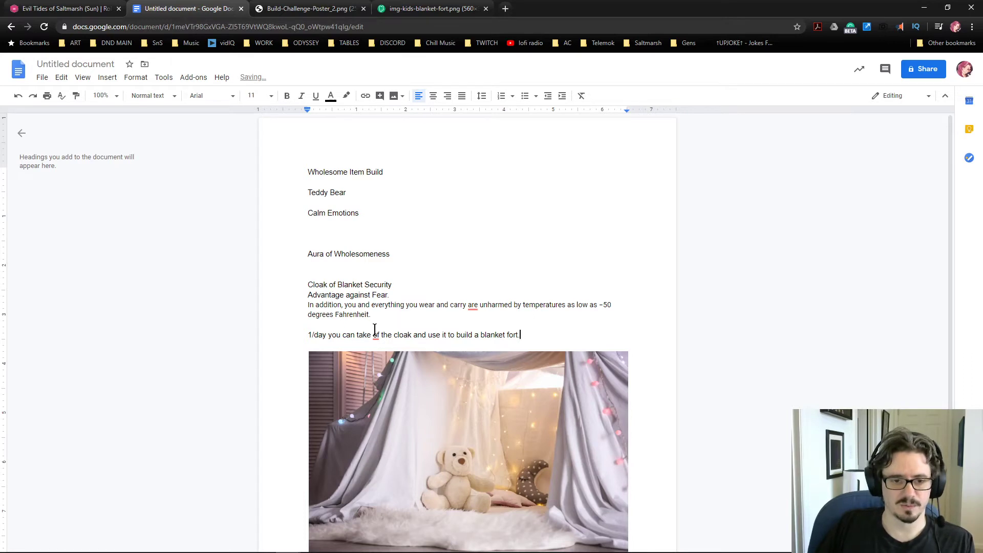
# Add "The interior of the fort functions exactly like a Rope Trick spell." after the sentence about building a blanket fort.
pyautogui.moveTo(376, 330)
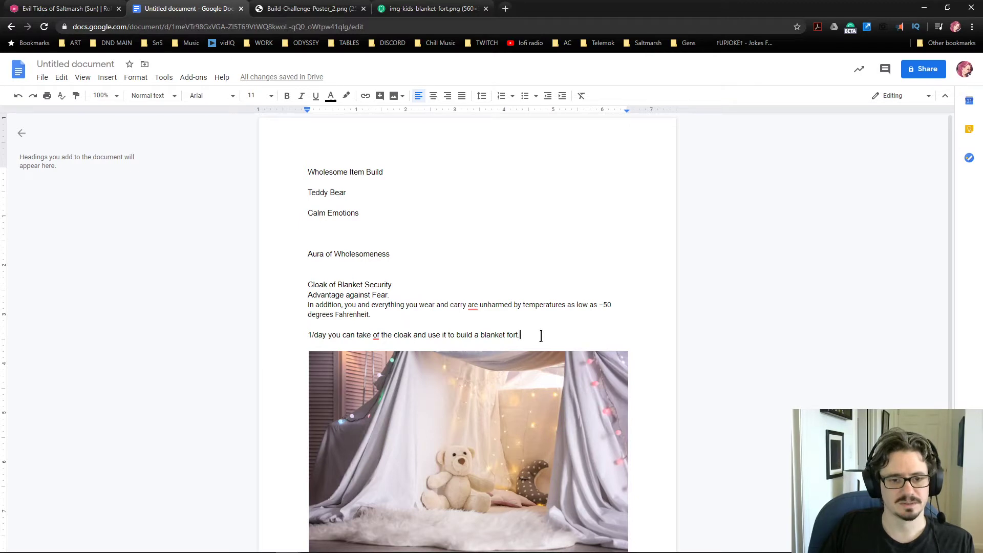
pyautogui.click(376, 335)
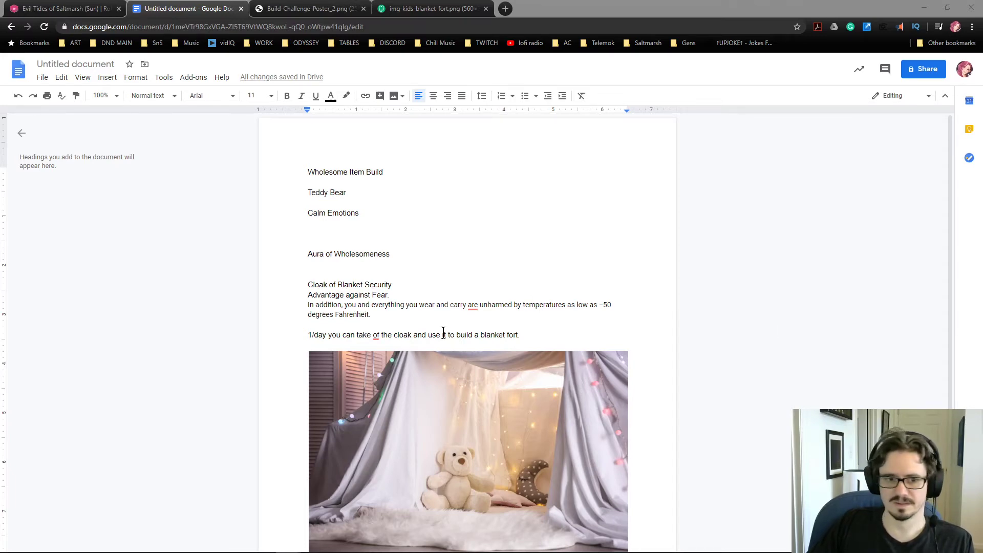
pyautogui.doubleClick(534, 333)
pyautogui.write('The ')
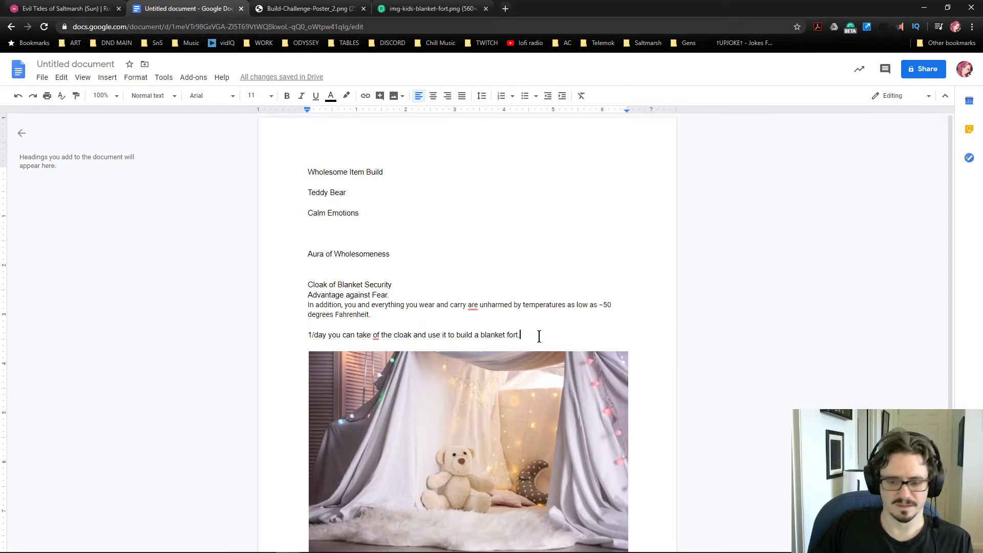
pyautogui.write('inter')
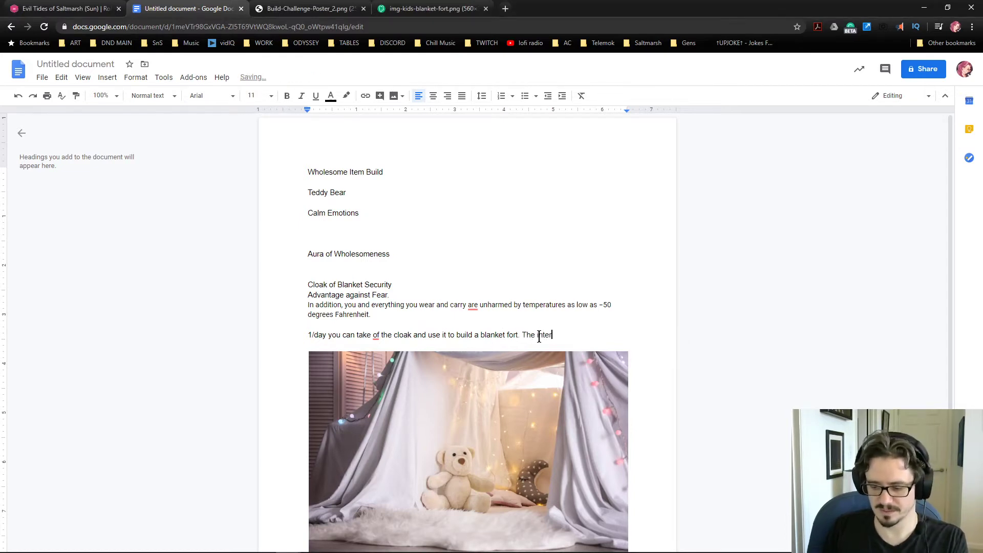
pyautogui.write('ior of the fort ')
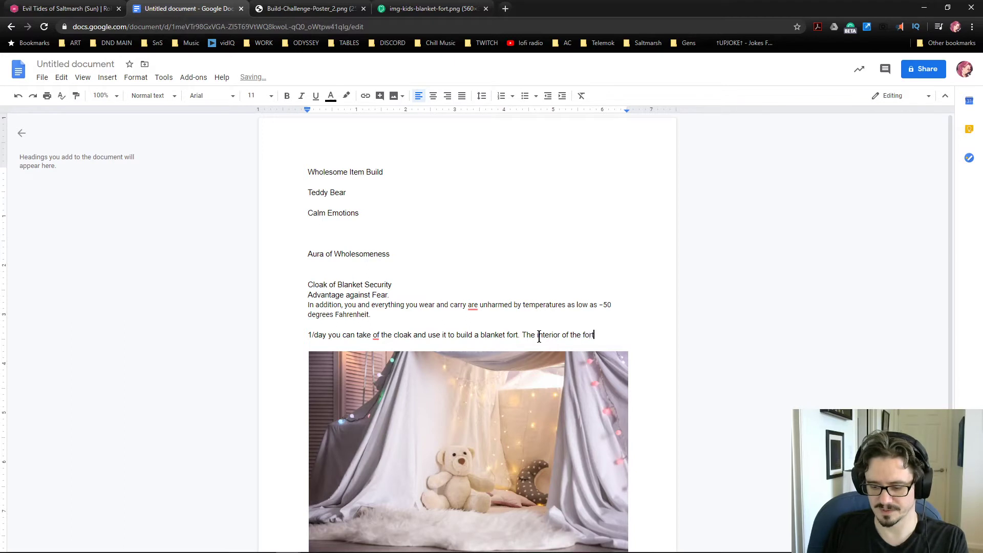
pyautogui.write('function')
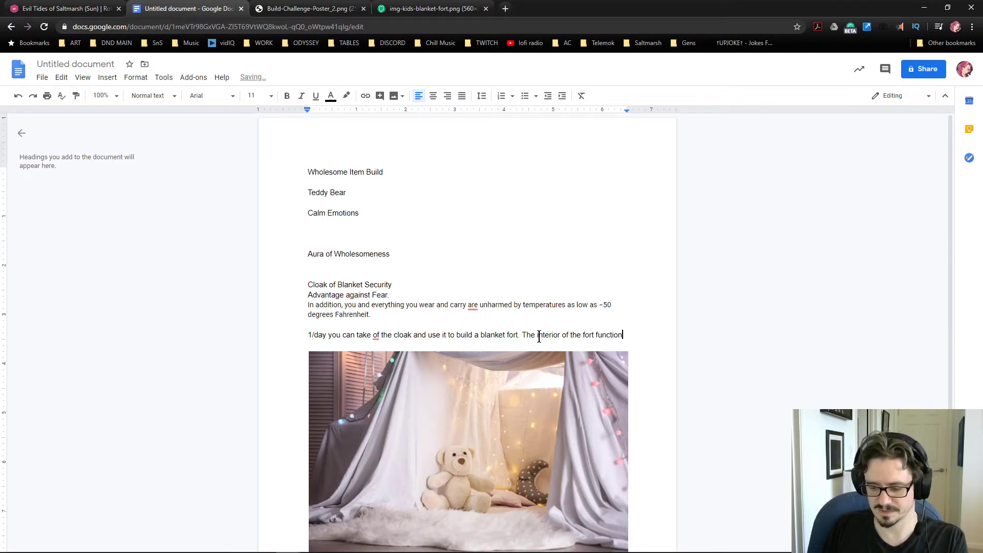
pyautogui.write('s exactly li')
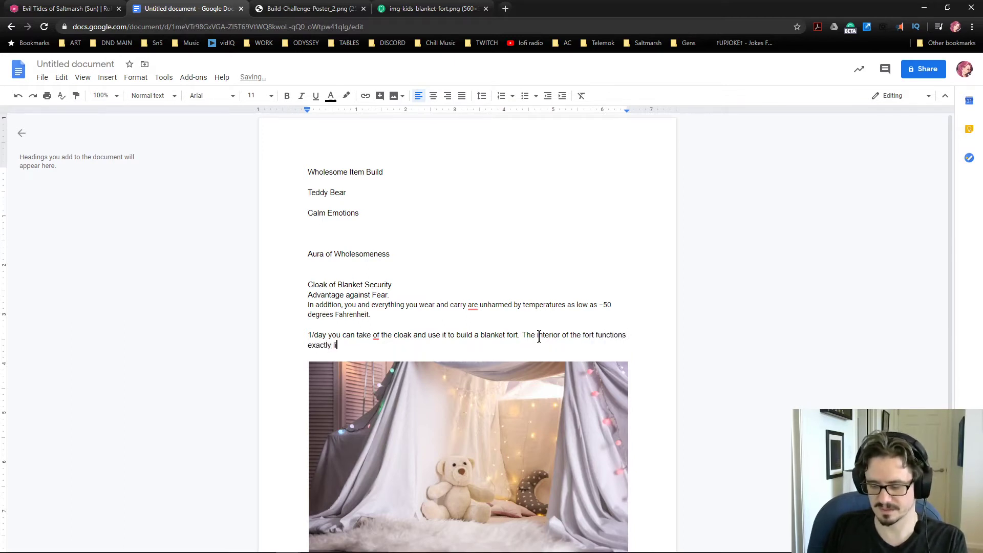
pyautogui.write('ke a ')
pyautogui.write('Rop')
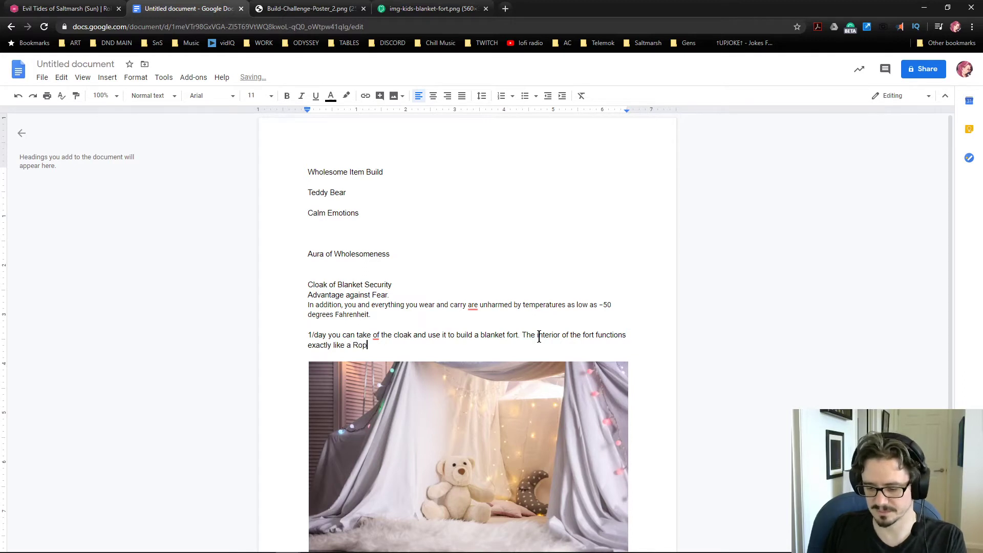
pyautogui.write('e Trick spell')
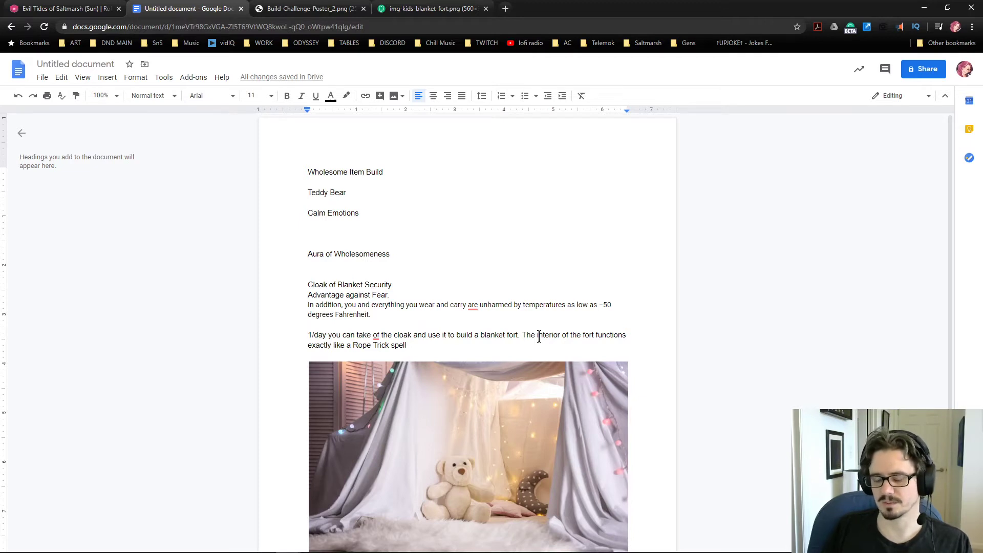
pyautogui.write('.')
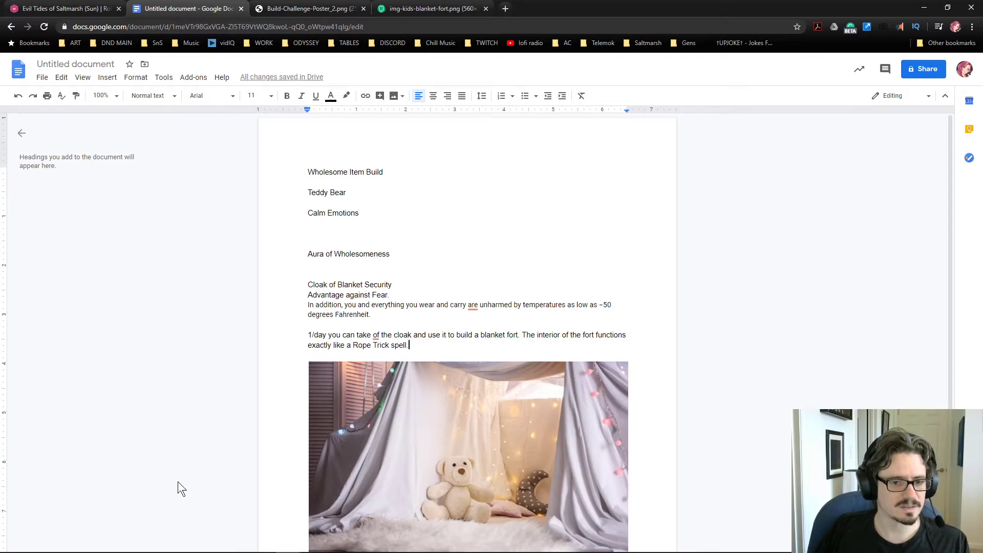
# Correct "take of the cloak" to "take off the cloak" in the 1/day blanket fort sentence.
pyautogui.moveTo(377, 334)
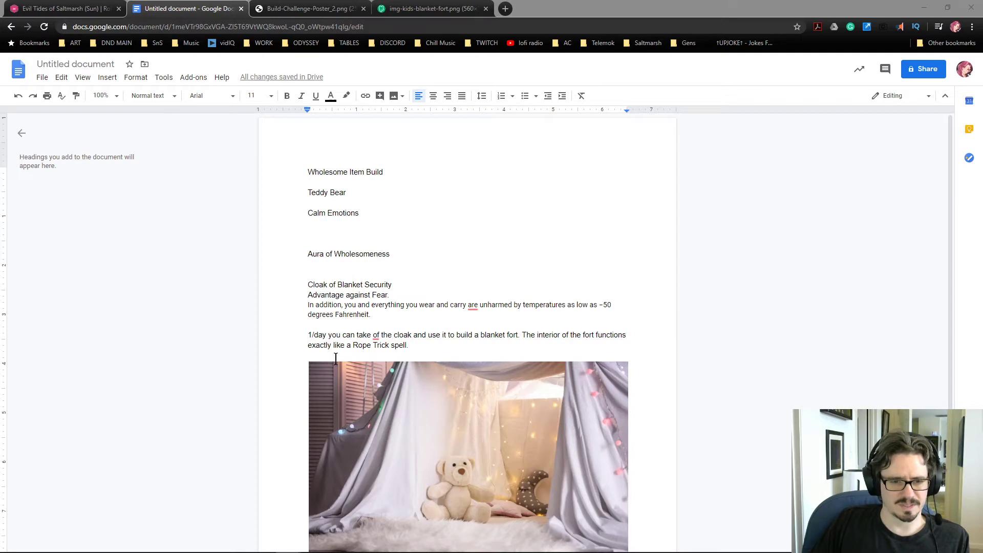
pyautogui.click(378, 334)
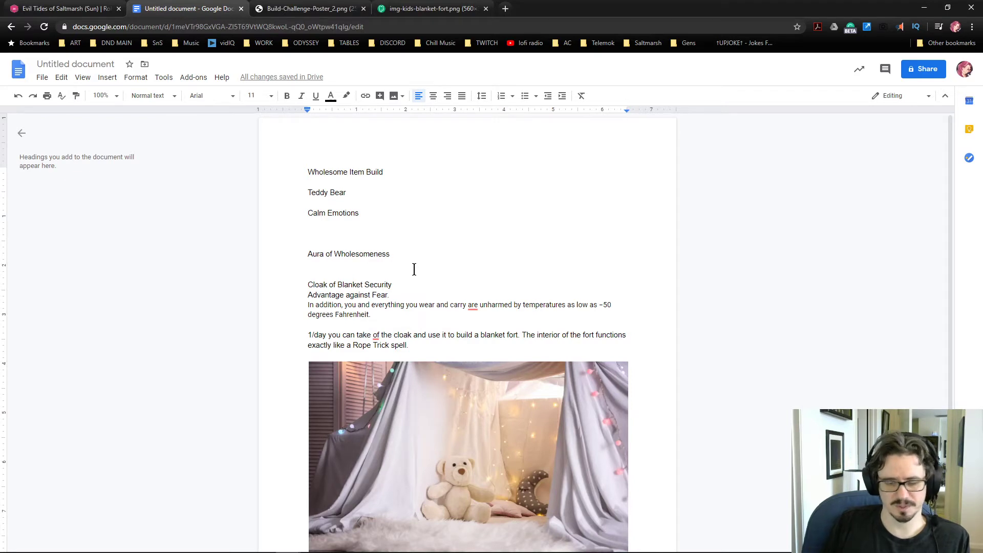
pyautogui.write('f')
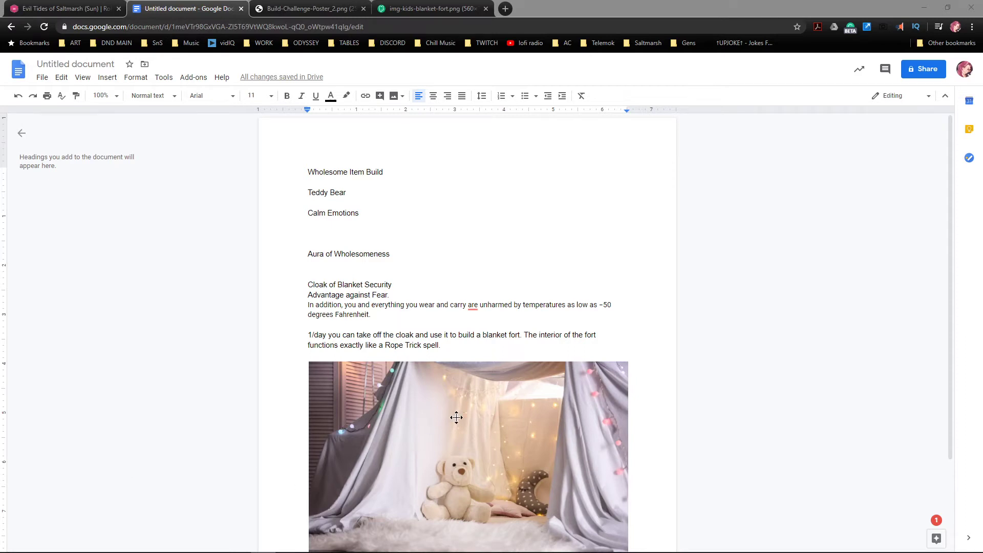
# Add "The interior of this extradimensial space is full of healthy snacks, cuddly stuffed animals, toys and games." after the Rope Trick sentence.
pyautogui.scroll(-2, 459, 416)
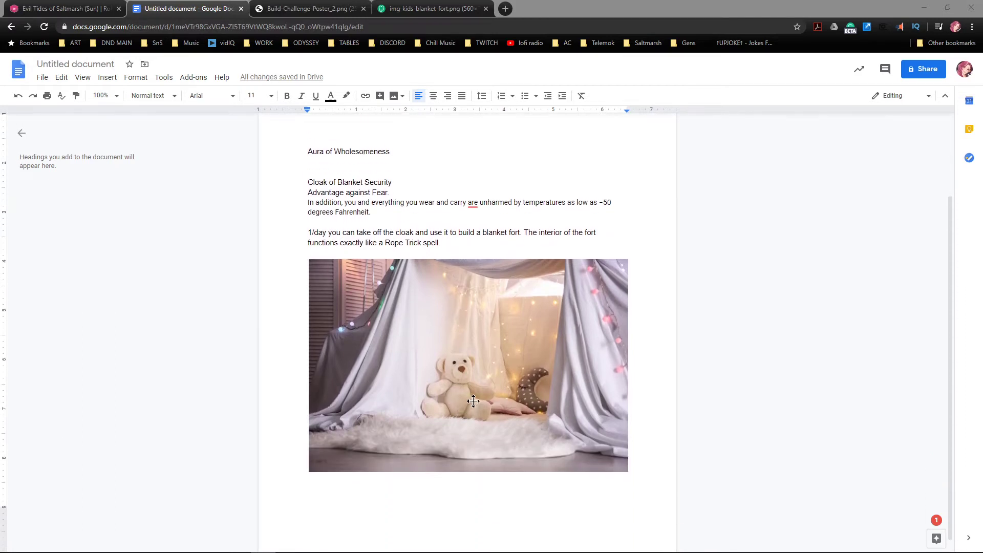
pyautogui.doubleClick(452, 241)
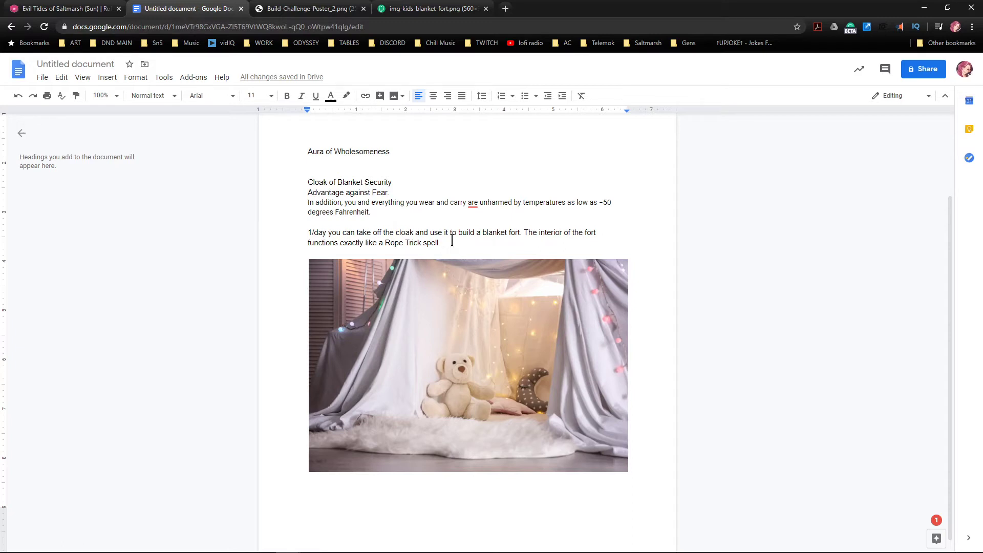
pyautogui.write('The interior of ')
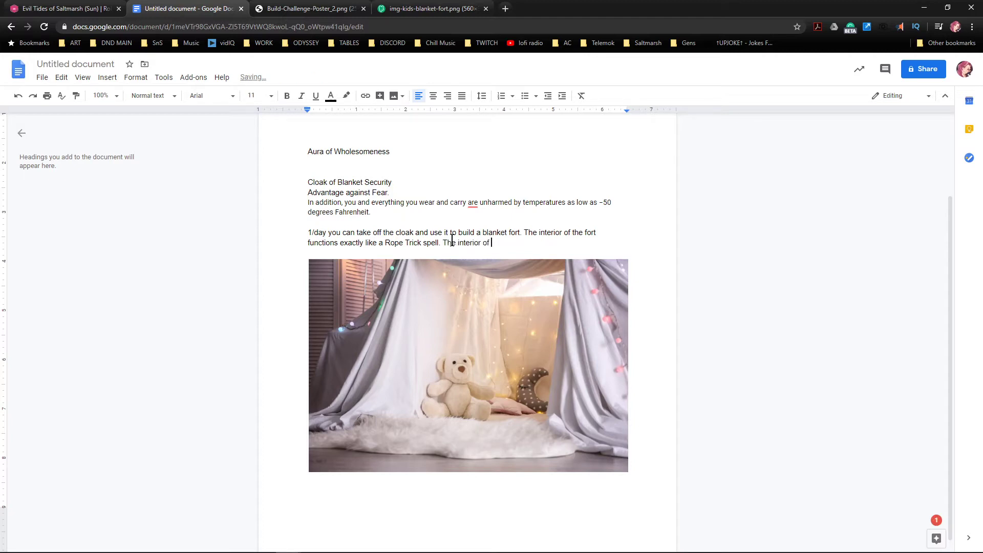
pyautogui.write('this extradimensial space is full of ')
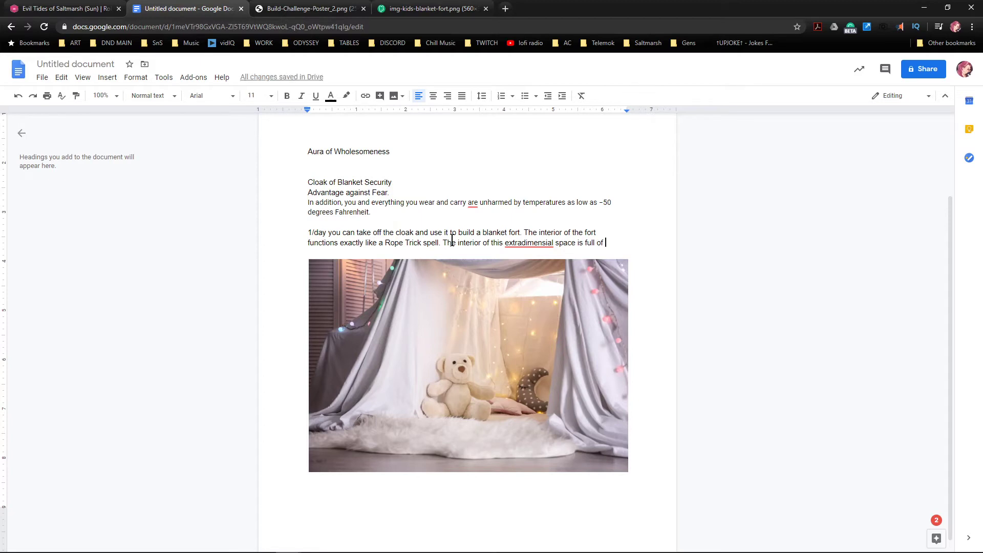
pyautogui.write('healthy snacks')
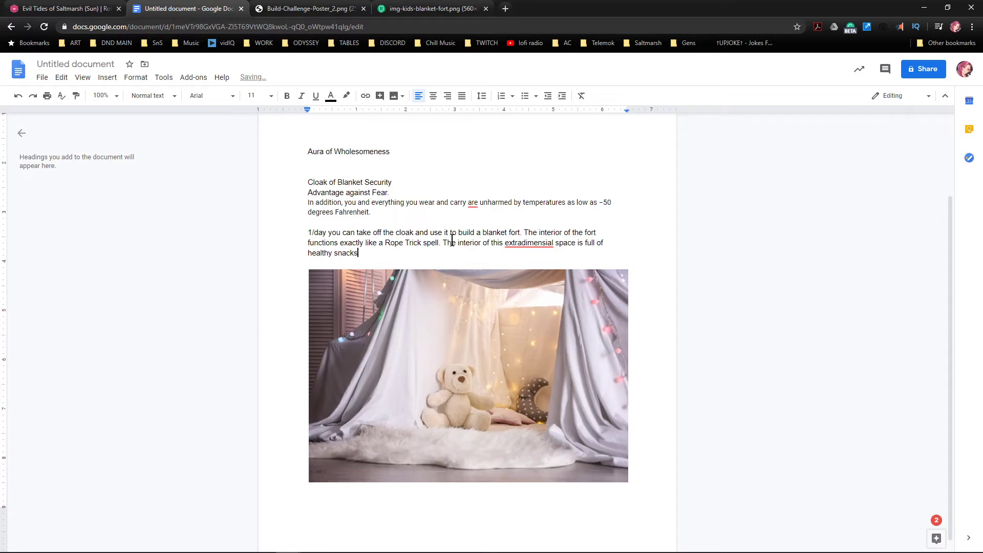
pyautogui.write(',')
pyautogui.write('cuddly stuffed animals, toys')
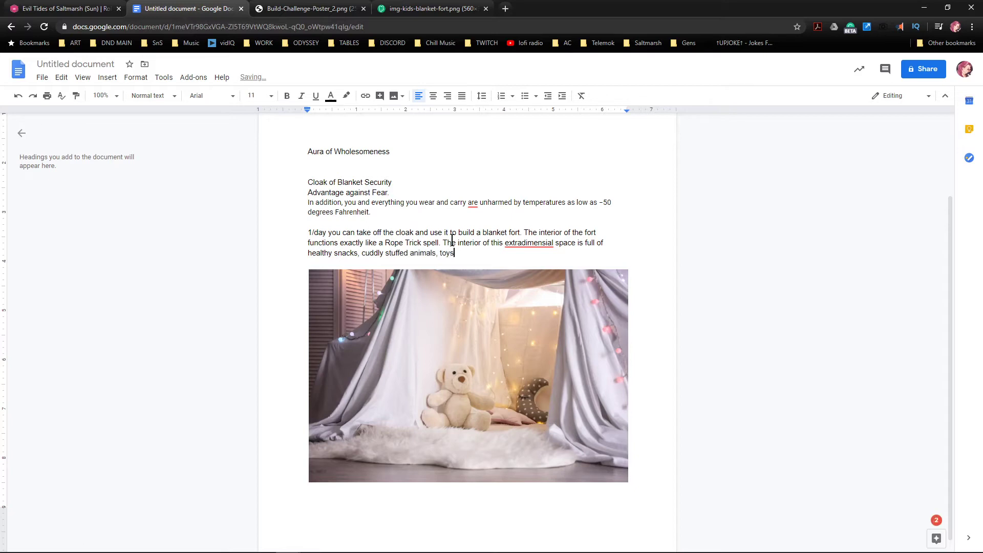
pyautogui.write(' and games.')
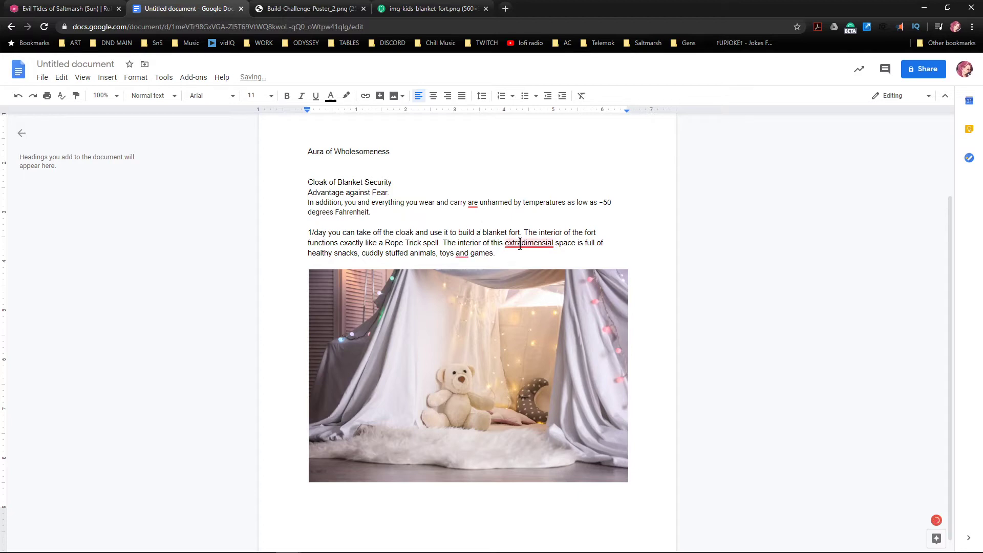
# Accept the suggested corrections to spell "extradimensional" properly and add a comma after "toys".
pyautogui.moveTo(522, 242)
pyautogui.click(527, 259)
pyautogui.moveTo(464, 255)
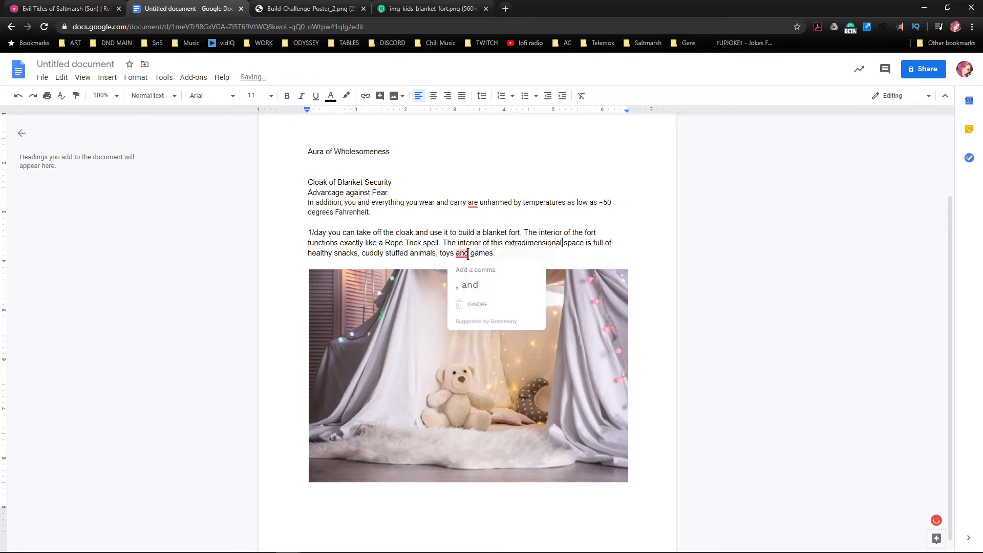
pyautogui.click(472, 277)
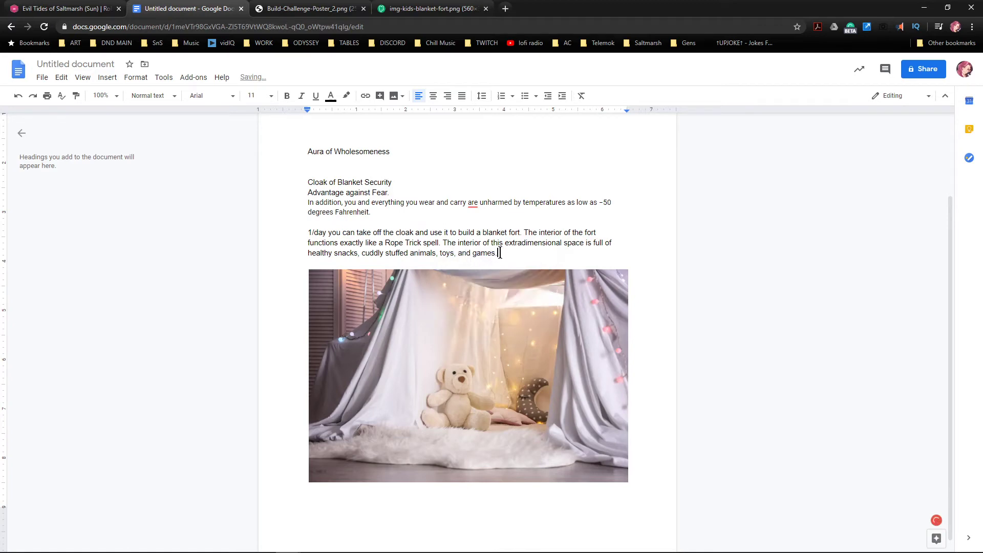
# Add after the toys and games sentence: "Mountains of pillows and blankets abound and 3 unseen servants prepare and serve the snacks and hot cocoa.".
pyautogui.click(500, 253)
pyautogui.write('Mountains of pillows and blankets')
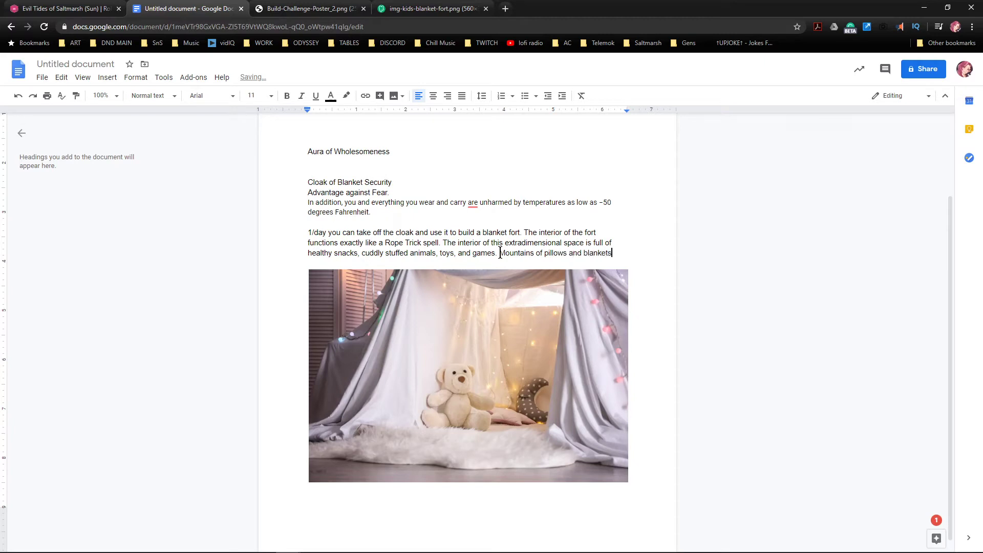
pyautogui.write(' abound a')
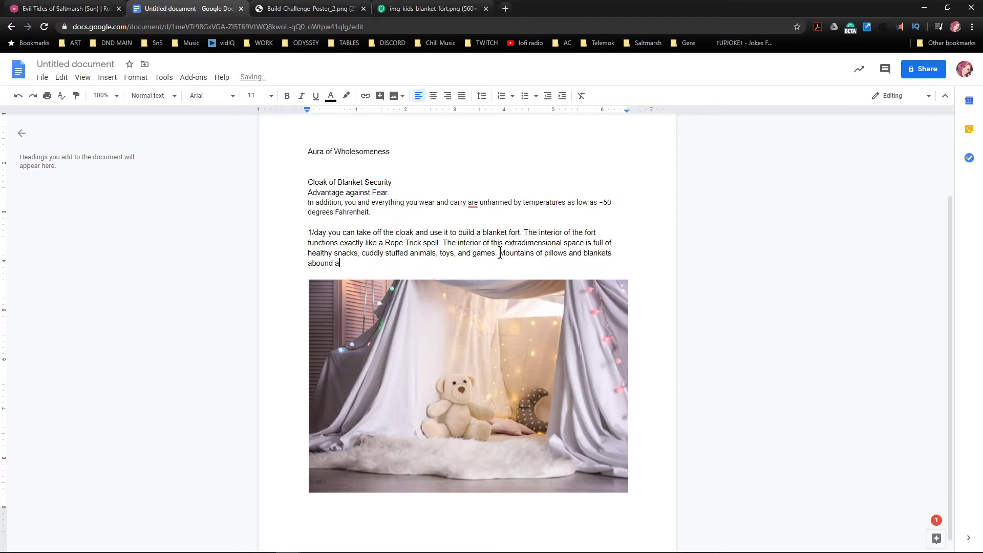
pyautogui.write('nd 3 unseen servants prepare and ser')
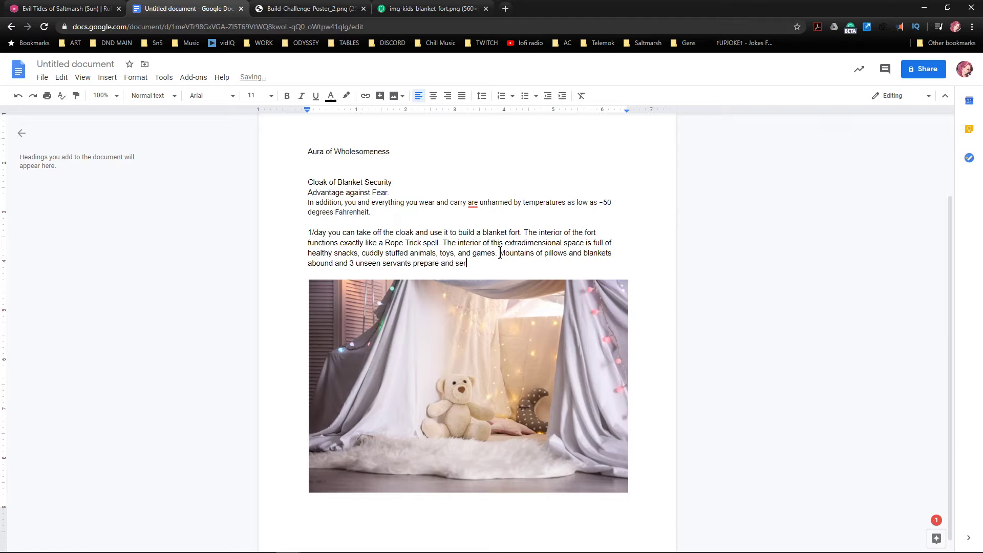
pyautogui.write('ve the snac')
pyautogui.write('ks and hot cocoa.')
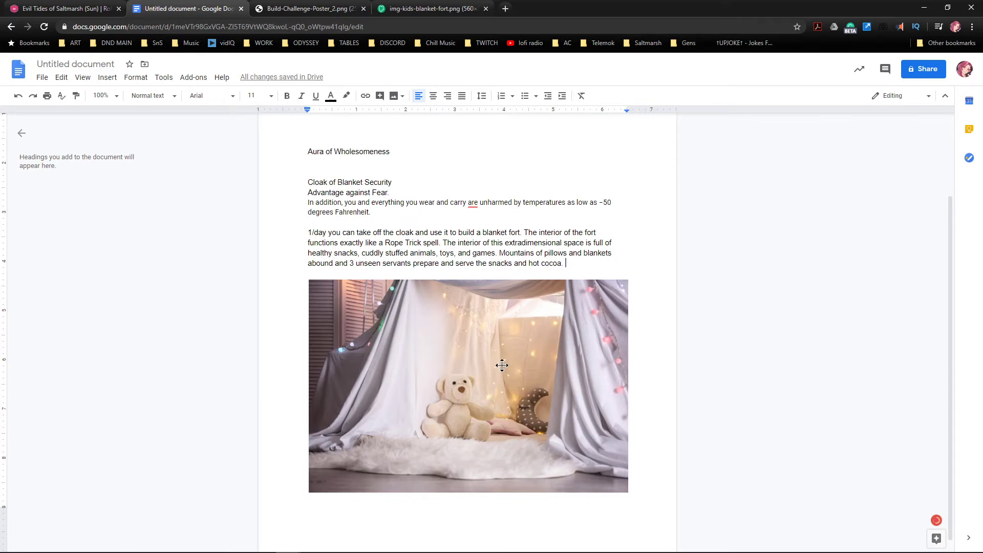
# Start a new paragraph below the hot cocoa text: "The blanket fort is visible to anyone. If destroyed it reverts back into a cloak and all occupants are".
pyautogui.press('Return')
pyautogui.press('Return')
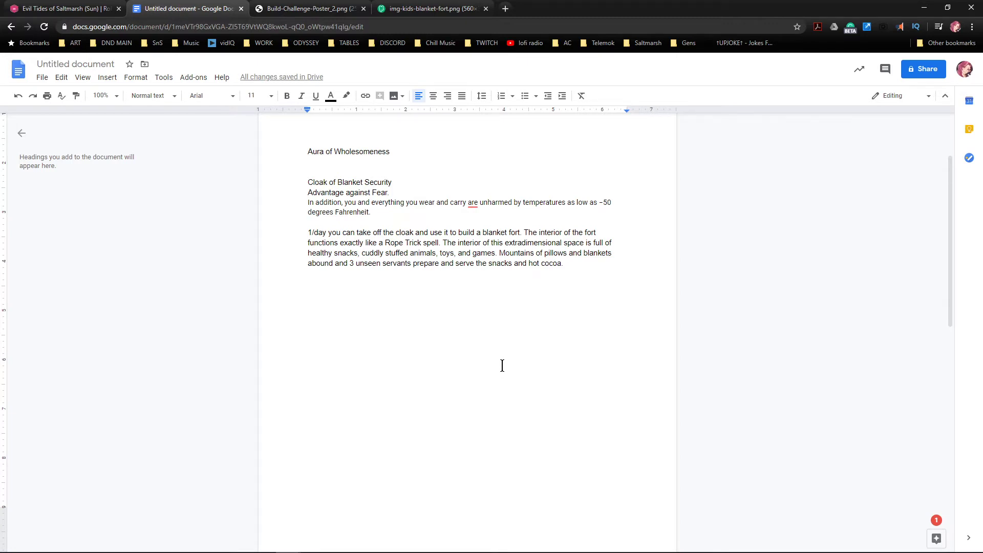
pyautogui.write('The ')
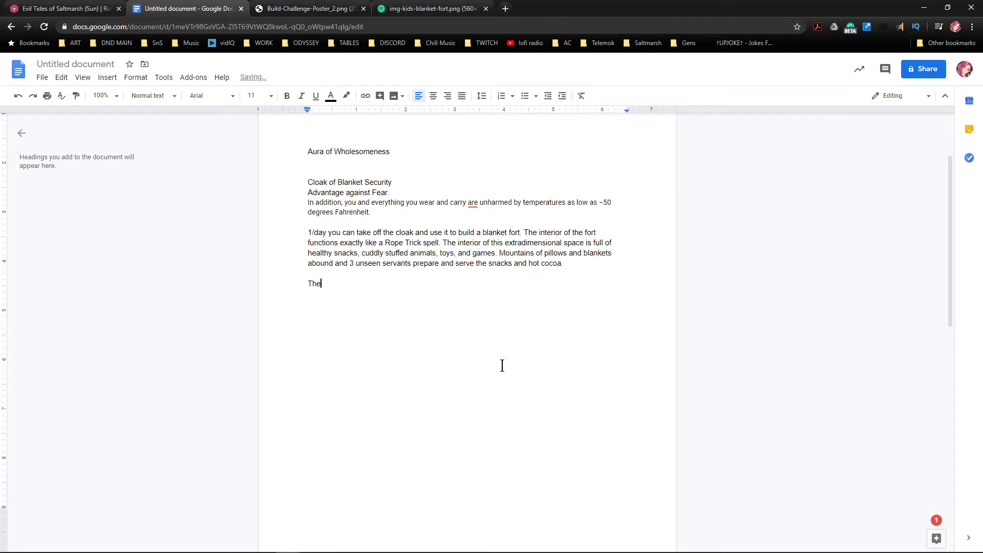
pyautogui.write('blanket fort is visible to any')
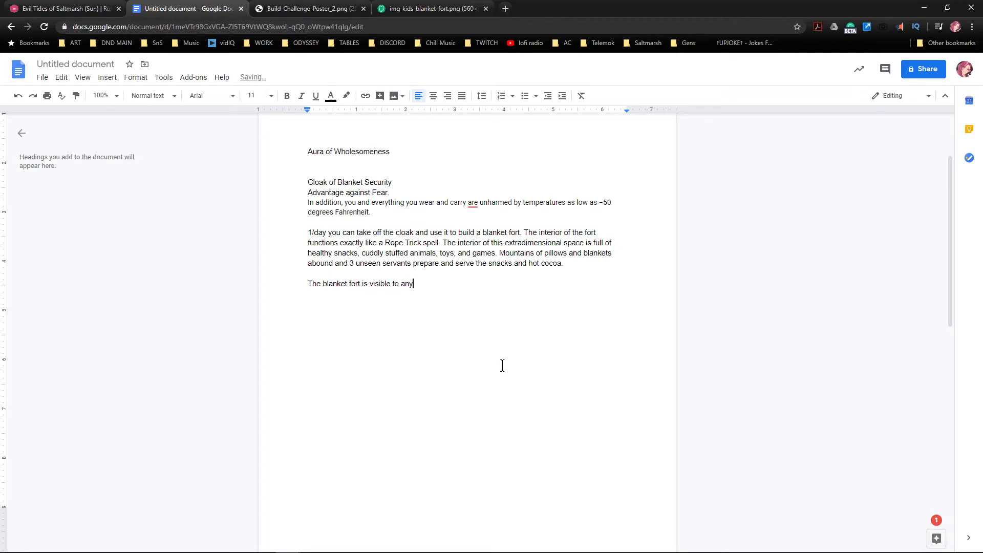
pyautogui.write('one. If destroyed it reverts back into a ')
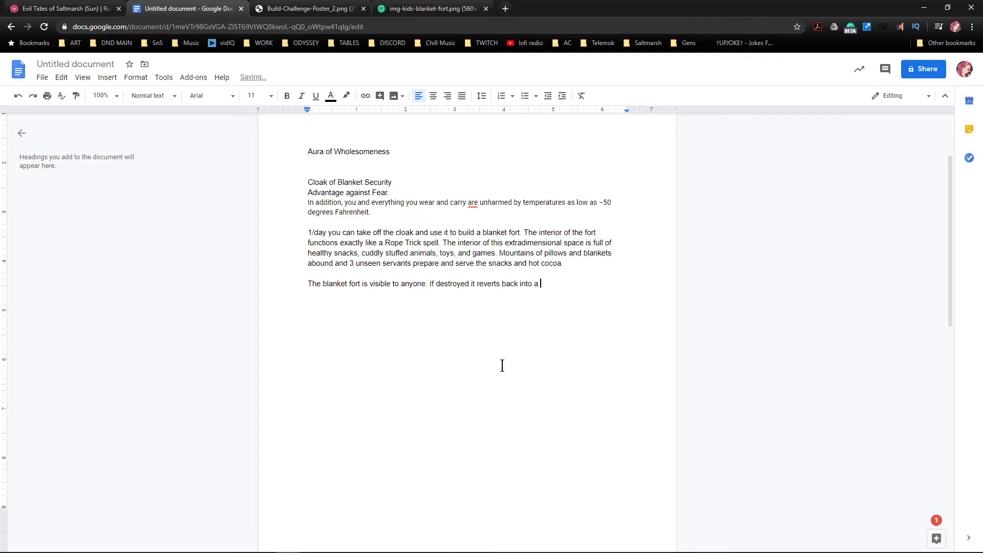
pyautogui.write('cloak and all occupants are')
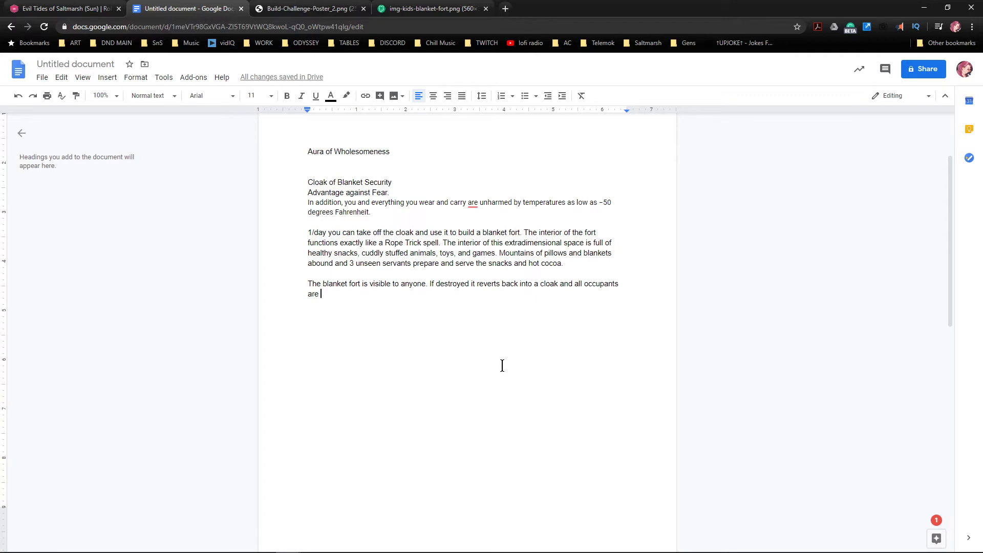
# Continue the paragraph with "ejected into the closest adjacent unoocupied spaces where the fort once stood. The blanket fort has an AC of 10 and 30 hp".
pyautogui.write('ejected ')
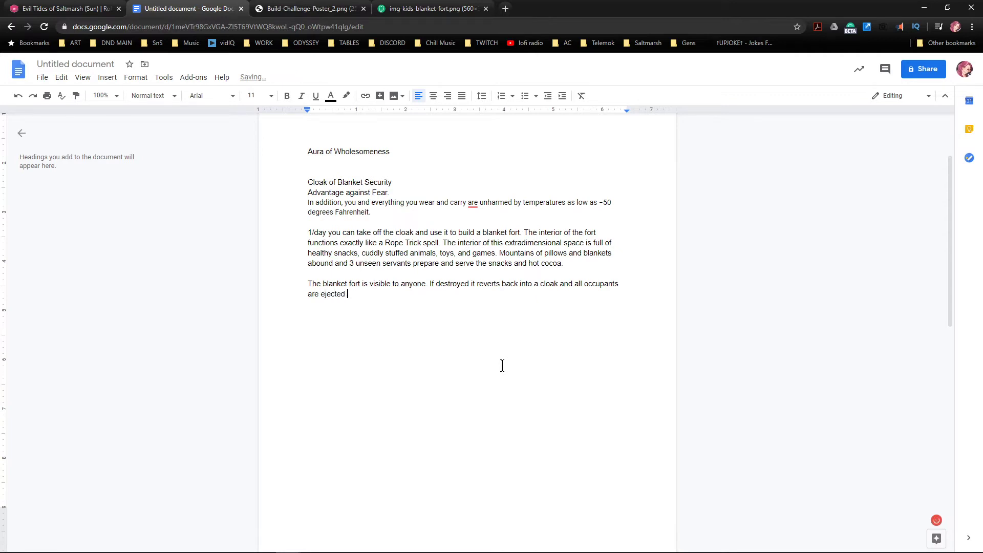
pyautogui.write('into the closest adjecent unoocupied spa')
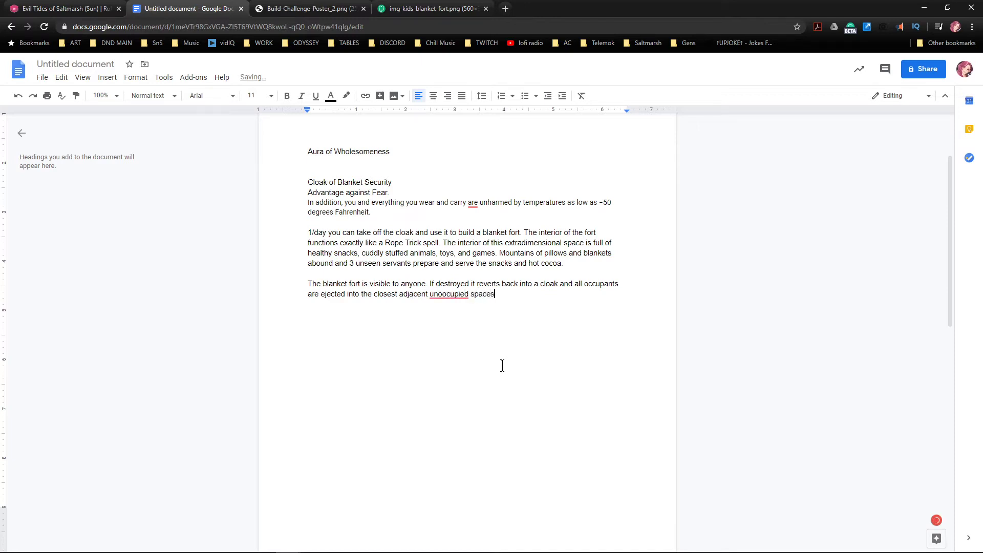
pyautogui.write('ces where the fort once stood. The blanket for')
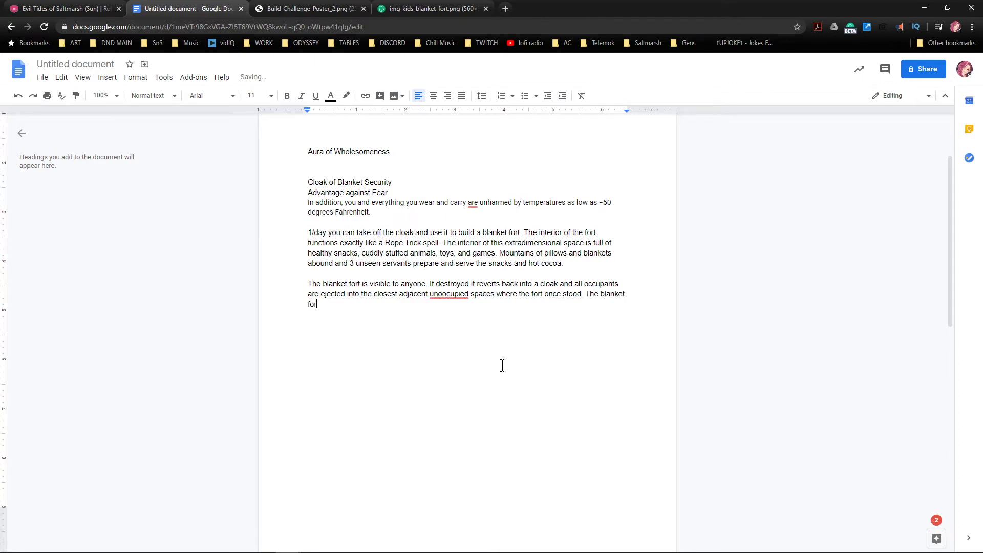
pyautogui.write('t has an AC of 10 and 30 hp')
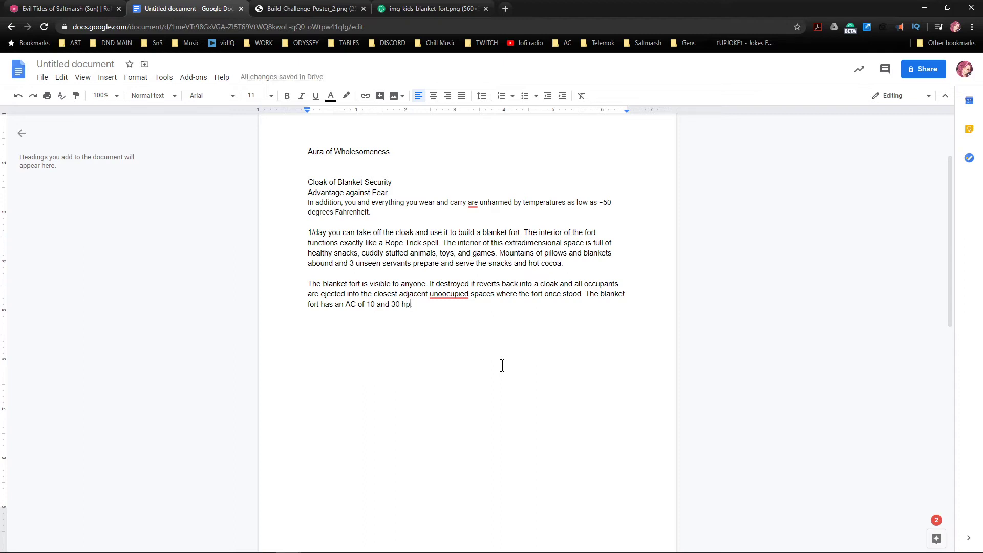
# Continue the fort's stats with ", it is immune to poison and psychic damage." and accept the suggested spelling correction for "immune".
pyautogui.write('. it is ummine to poison and ')
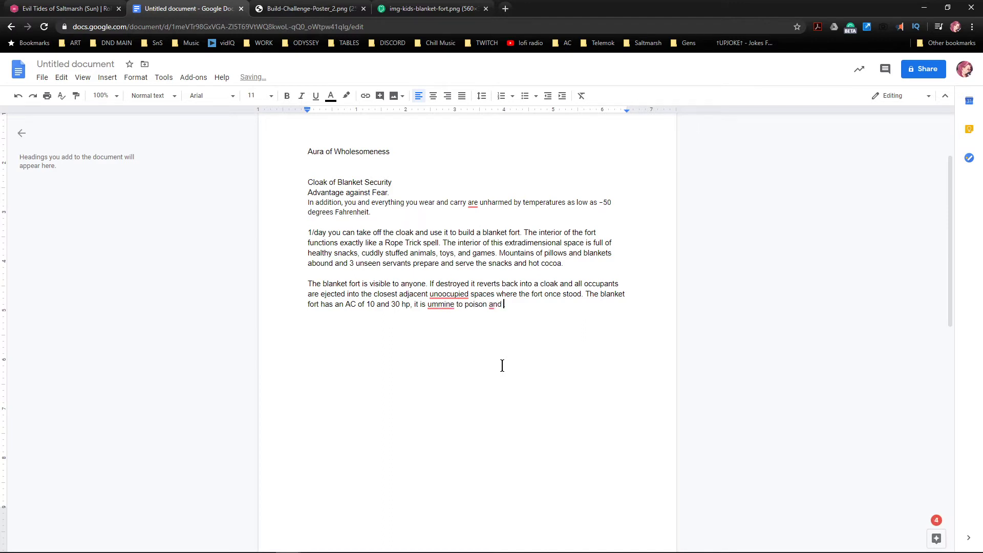
pyautogui.write('psychic damage.')
pyautogui.click(430, 306)
pyautogui.click(444, 321)
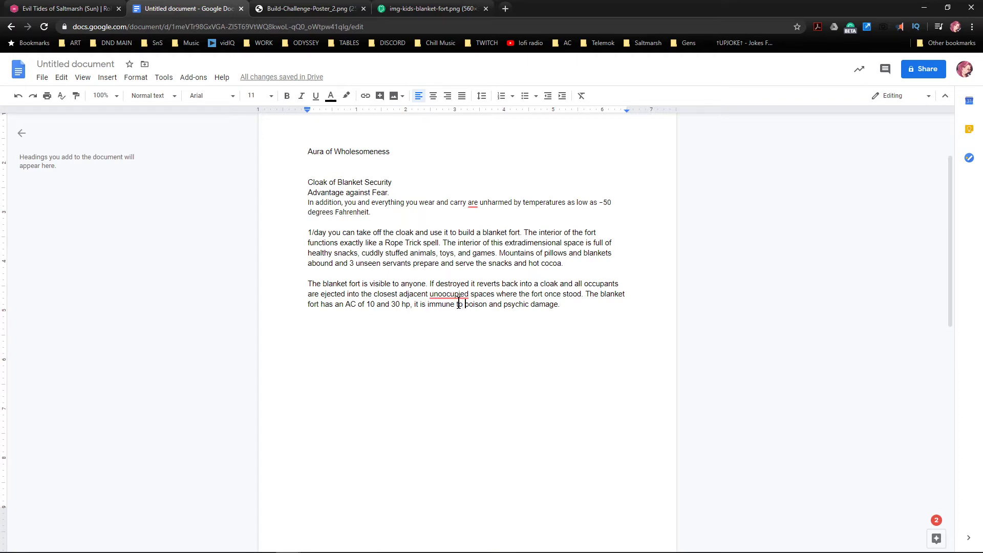
# Insert "status conditions, as well as" before "poison" in the immunity text and accept the suggested spelling "unoccupied".
pyautogui.write('status condi')
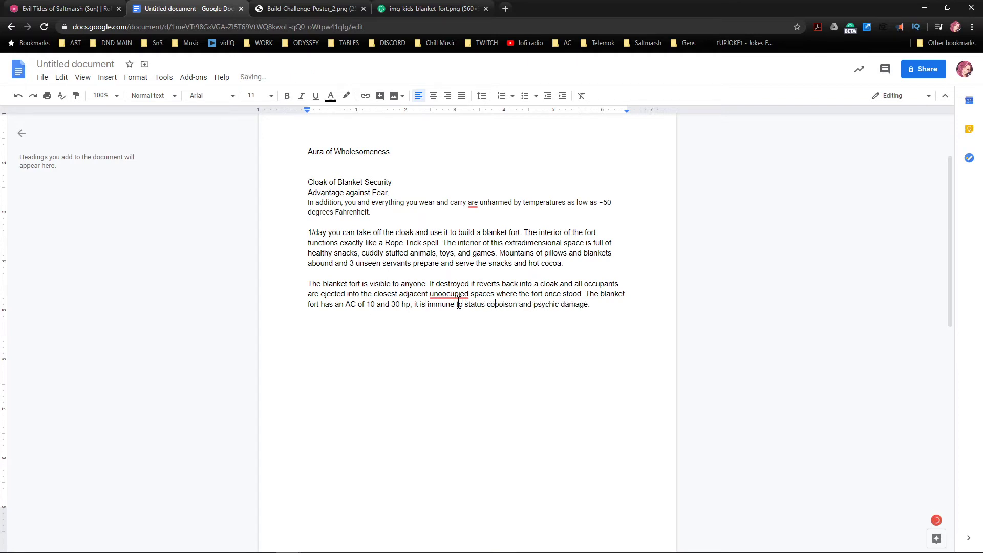
pyautogui.write('tion')
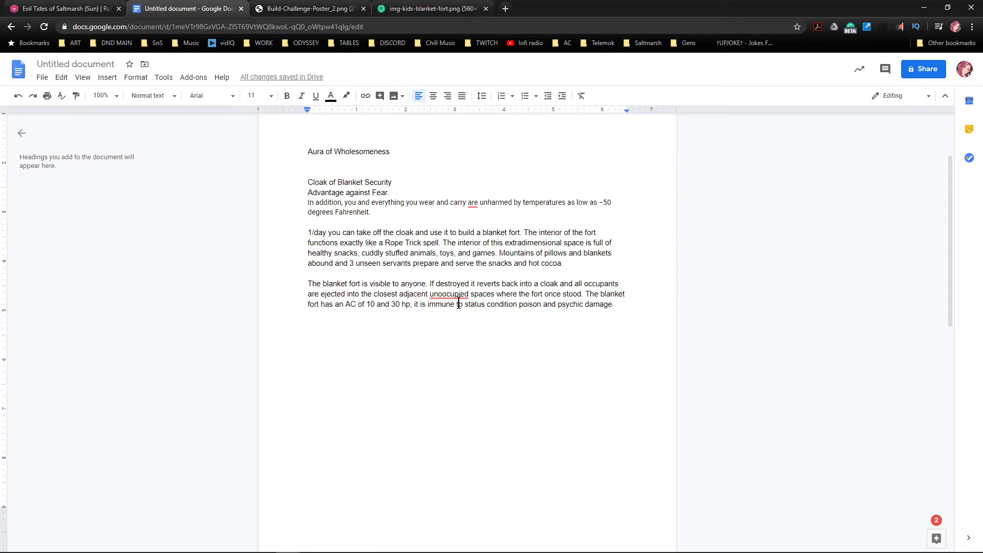
pyautogui.write(' s')
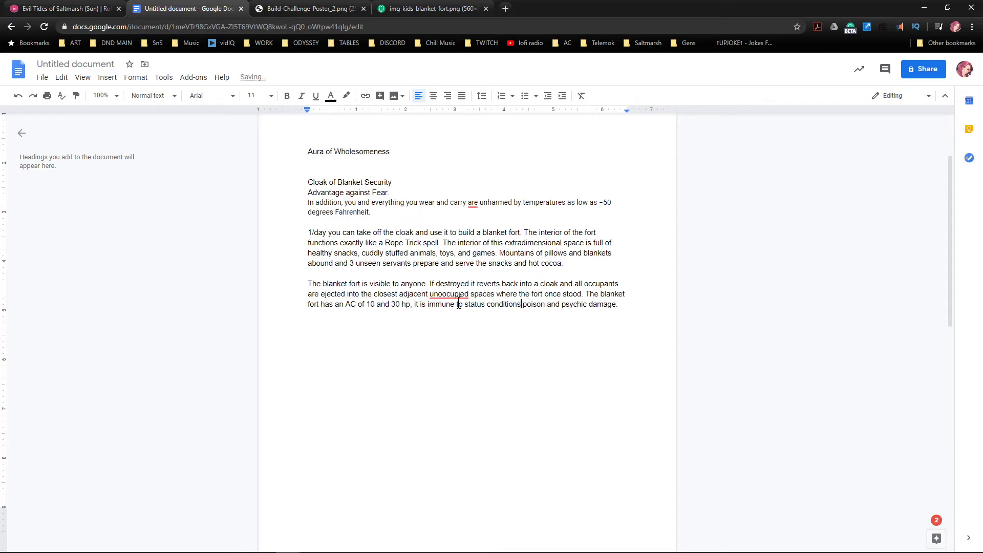
pyautogui.write(',')
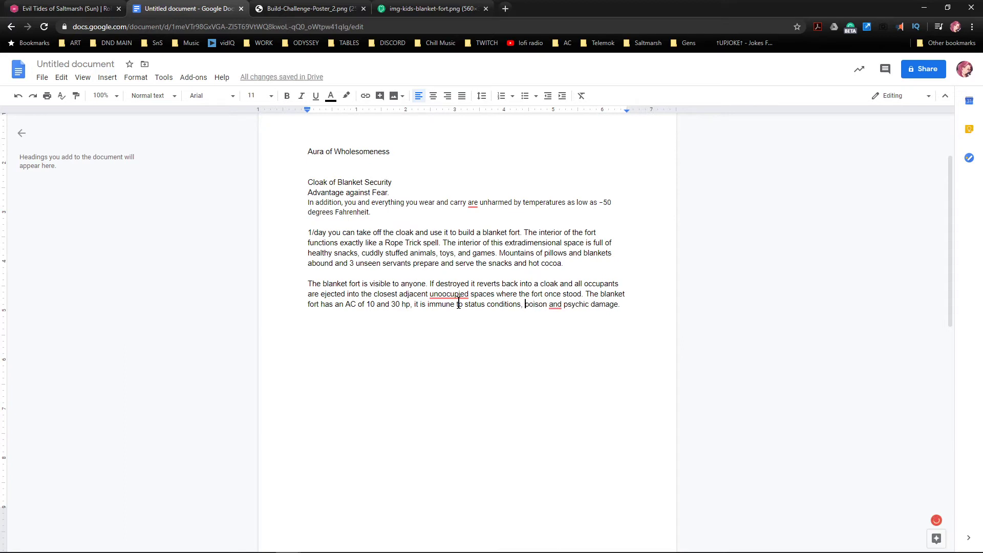
pyautogui.write('as well as')
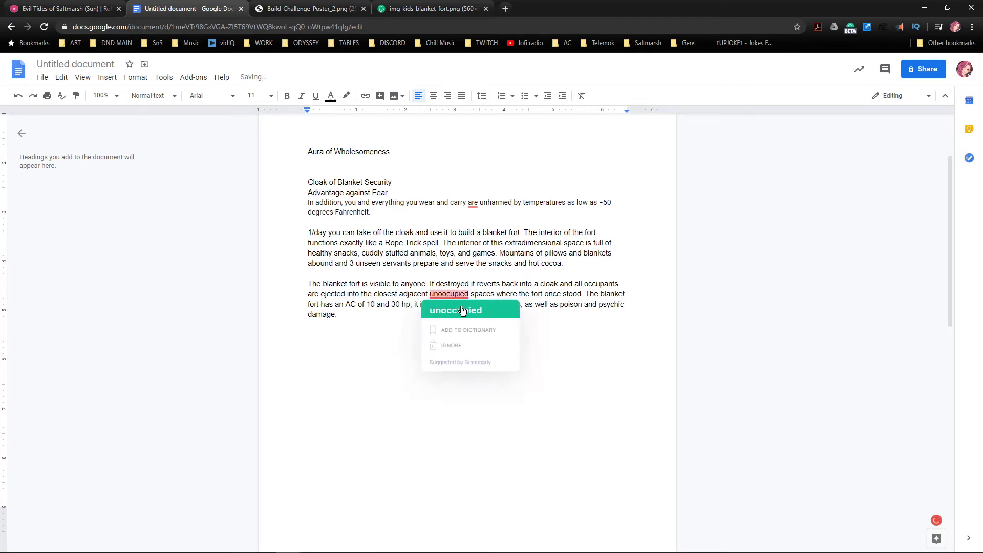
pyautogui.click(462, 310)
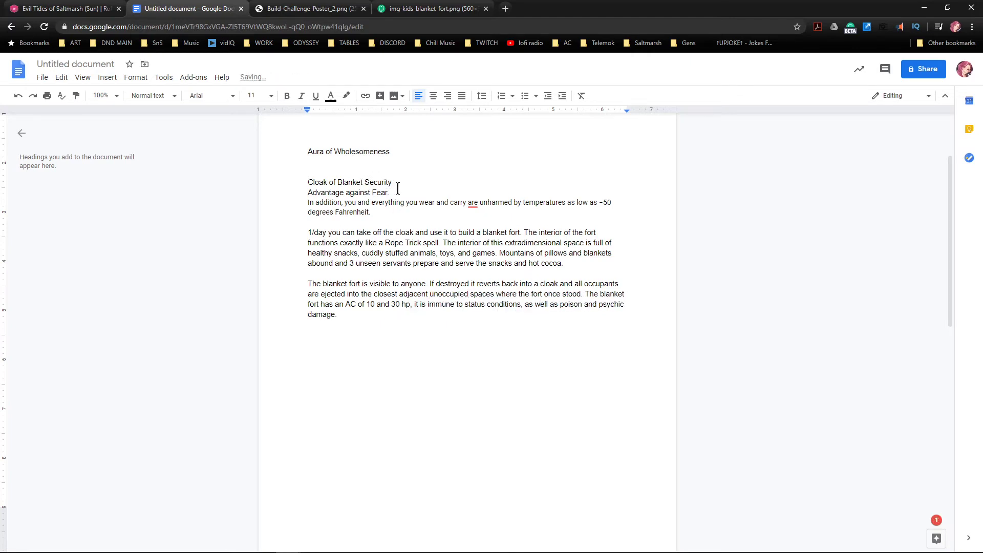
# Reword the cloak's first rule to "Grants whoever is wearing it advantage against Fear.", accepting the suggested pronoun correction.
pyautogui.click(309, 191)
pyautogui.write('Grants wh')
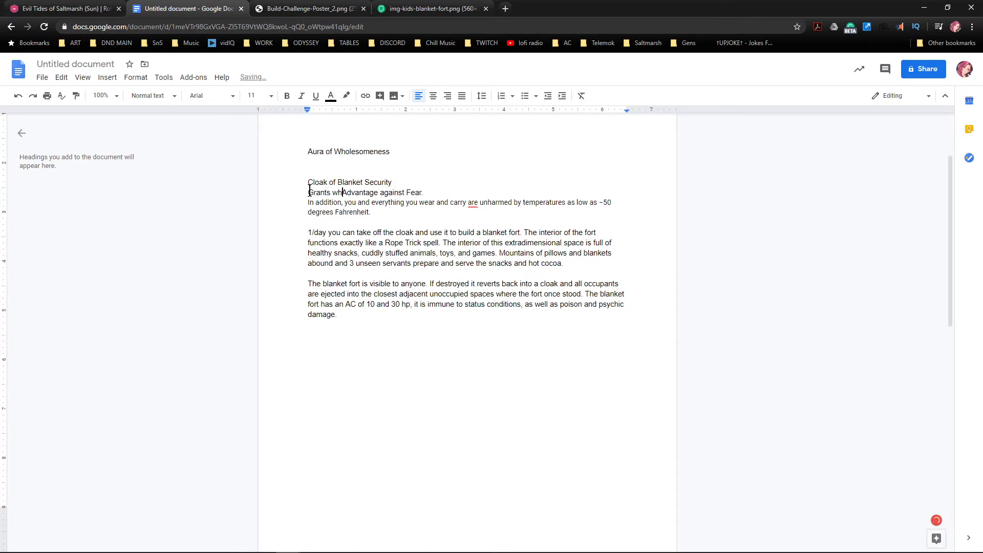
pyautogui.write('omever is wea')
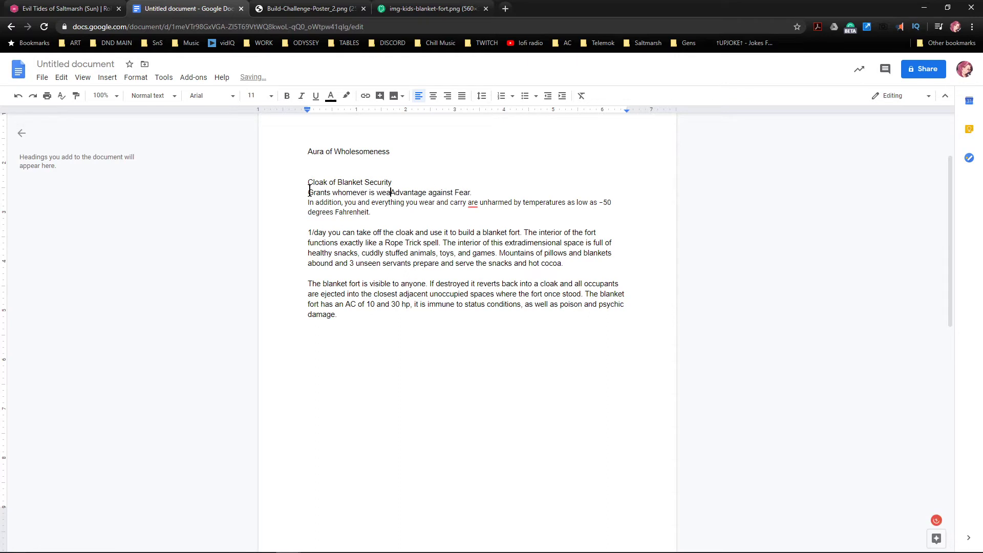
pyautogui.write('ring it')
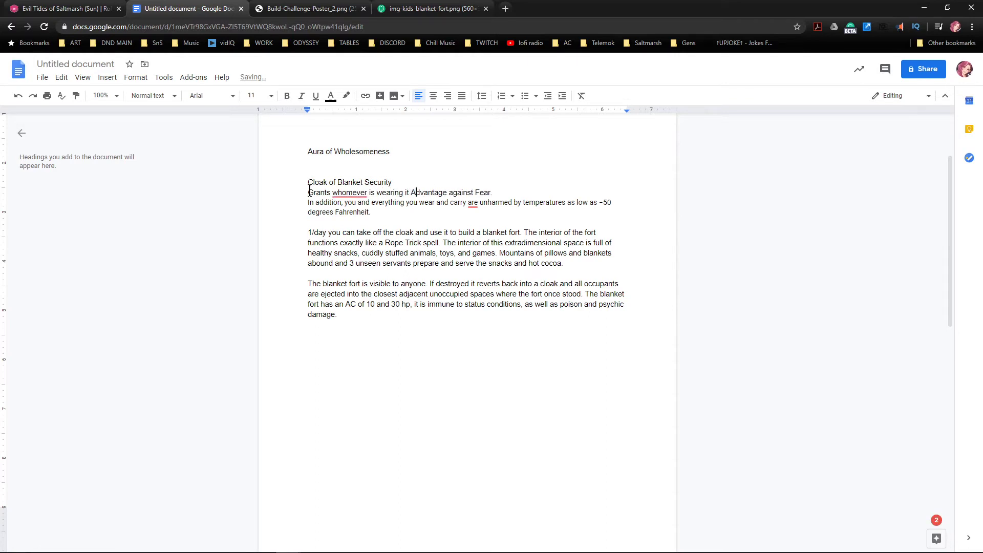
pyautogui.press('BackSpace')
pyautogui.write('a')
pyautogui.moveTo(355, 197)
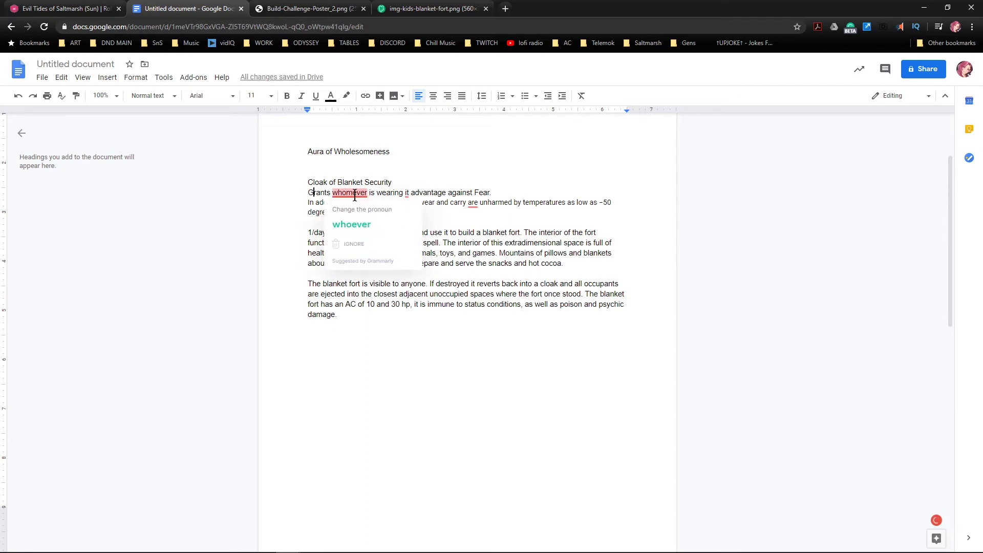
pyautogui.click(362, 224)
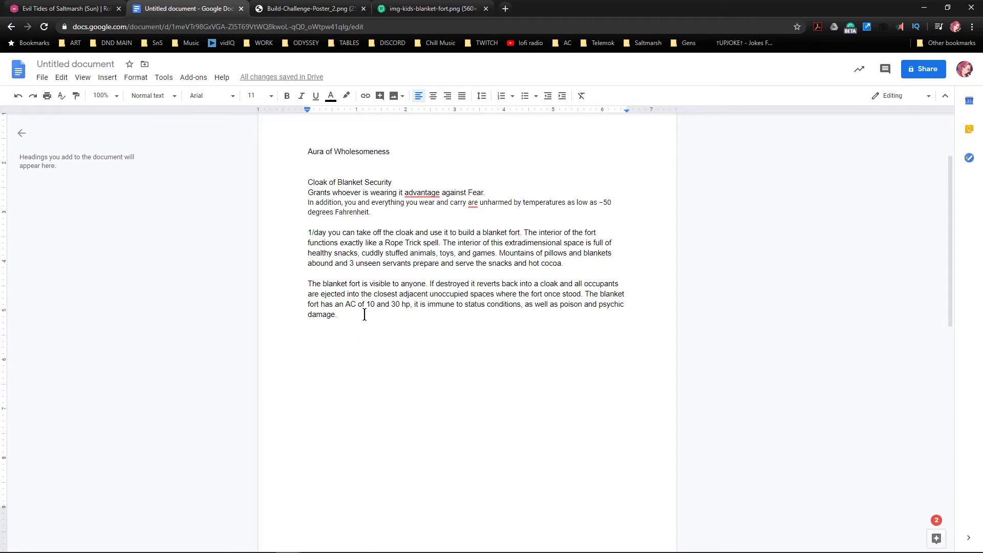
# Add after the damage immunities: "The fort is so cute that anyone attacking it must first pass a DC 13 wisdom saving throw".
pyautogui.moveTo(361, 315); pyautogui.dragTo(302, 202)
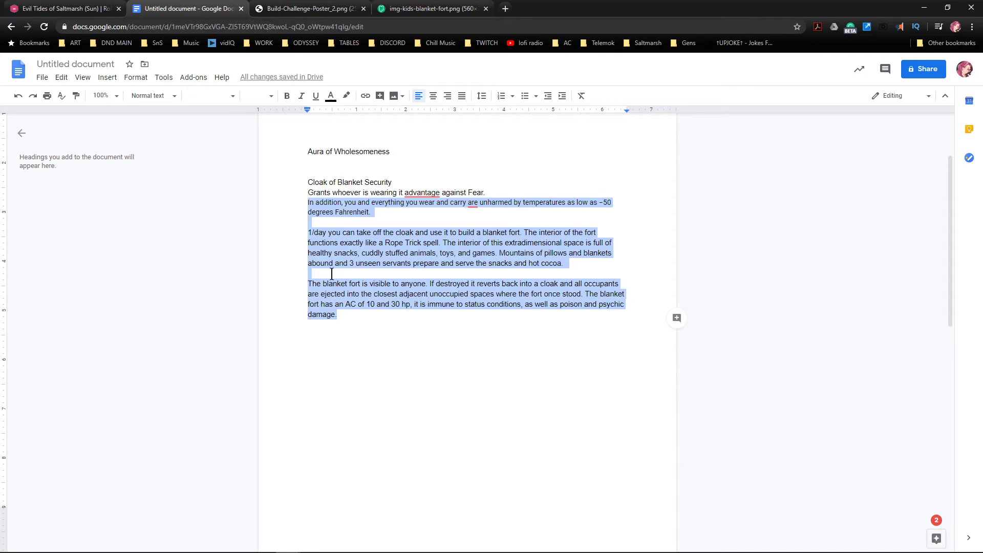
pyautogui.click(366, 312)
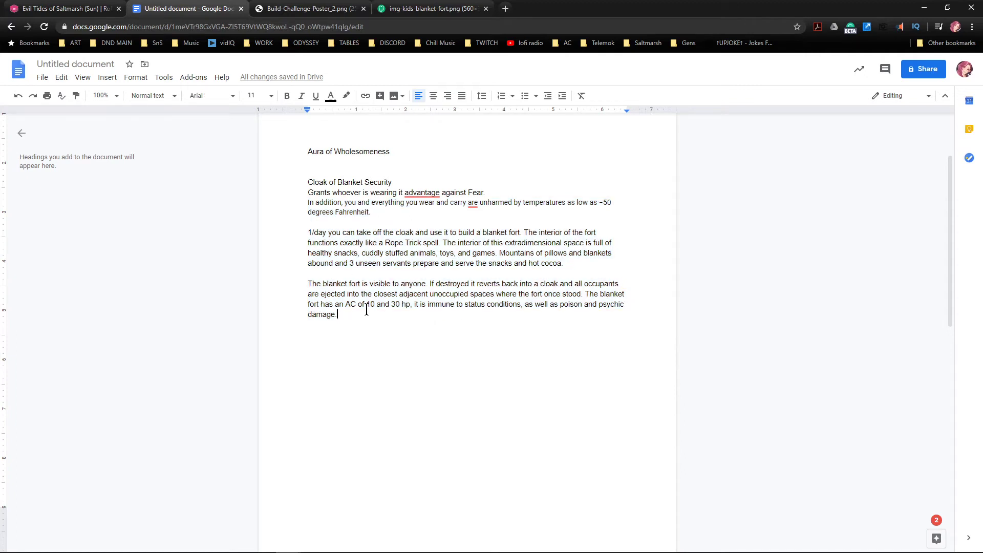
pyautogui.write('The fort is so ')
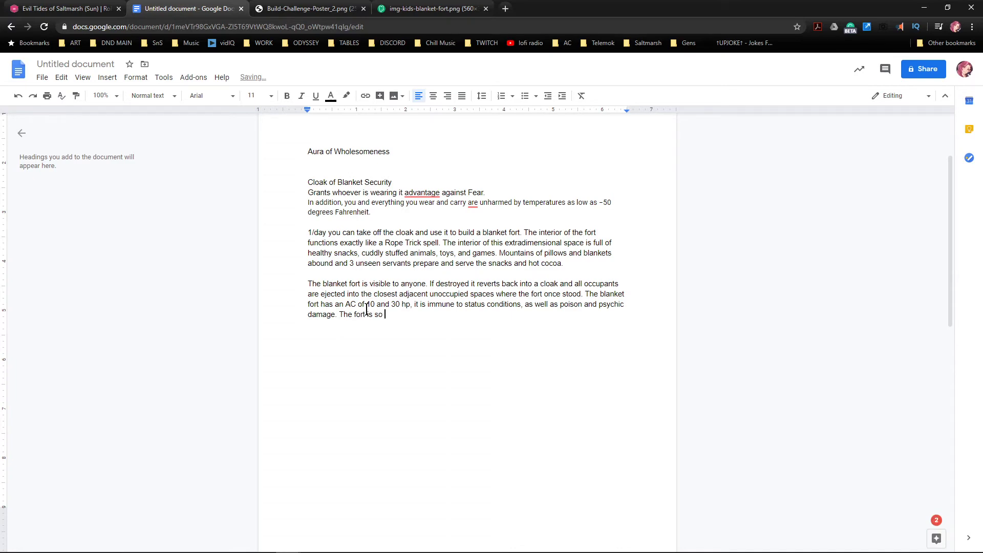
pyautogui.write('cute that anyone attacking it mus')
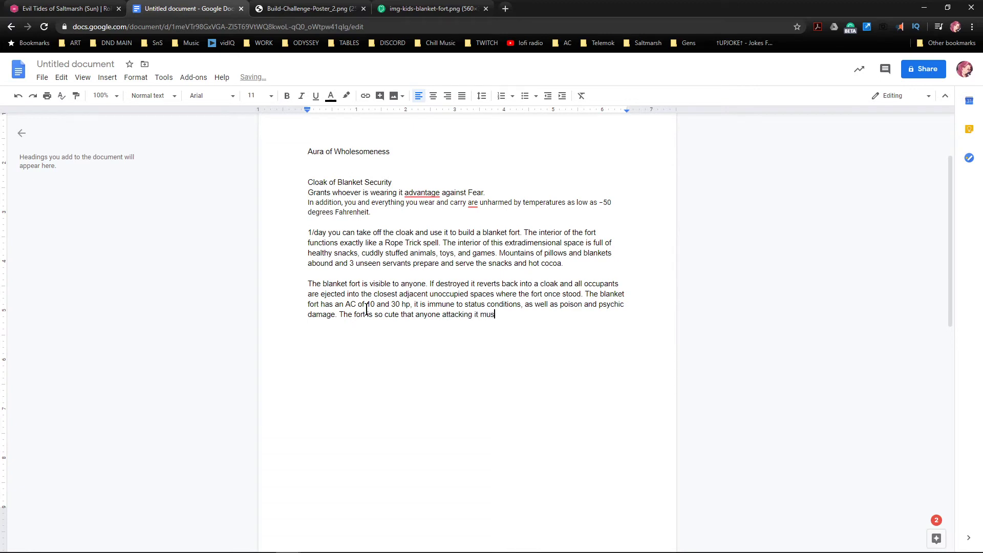
pyautogui.write('t first pass a DC 13 wisdom saving throw')
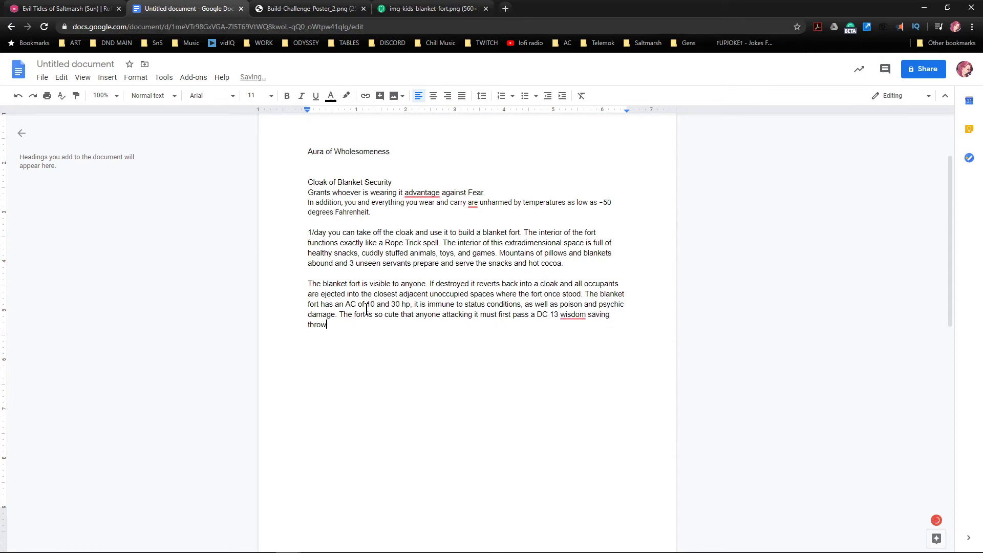
# Finish the saving throw sentence with "or be unable to attack it this round.".
pyautogui.write('.')
pyautogui.write(' or be una')
pyautogui.write('ble to attack ')
pyautogui.write('it this round.')
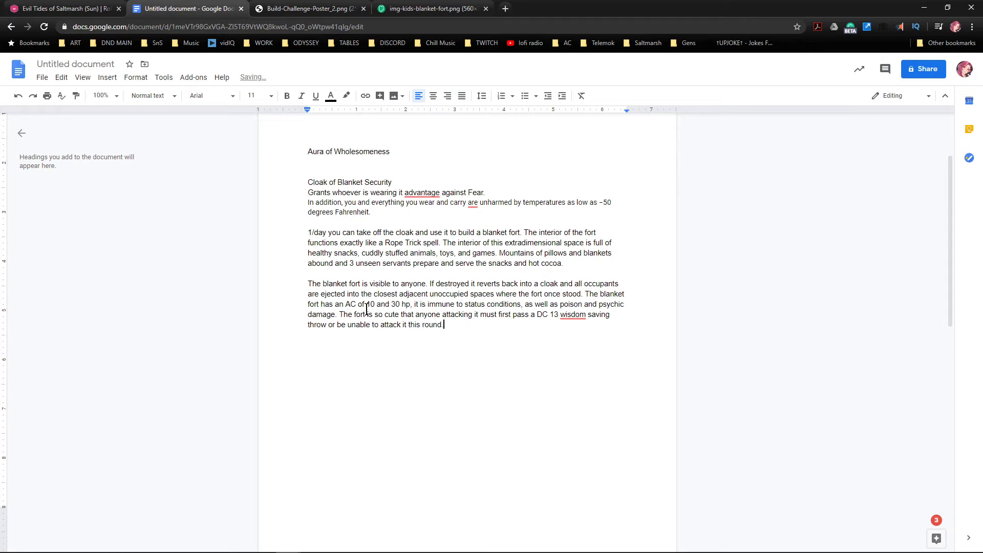
# Set the blanket fort's hit points to 20 hp and accept the suggested capitalization of "Wisdom".
pyautogui.doubleClick(395, 303)
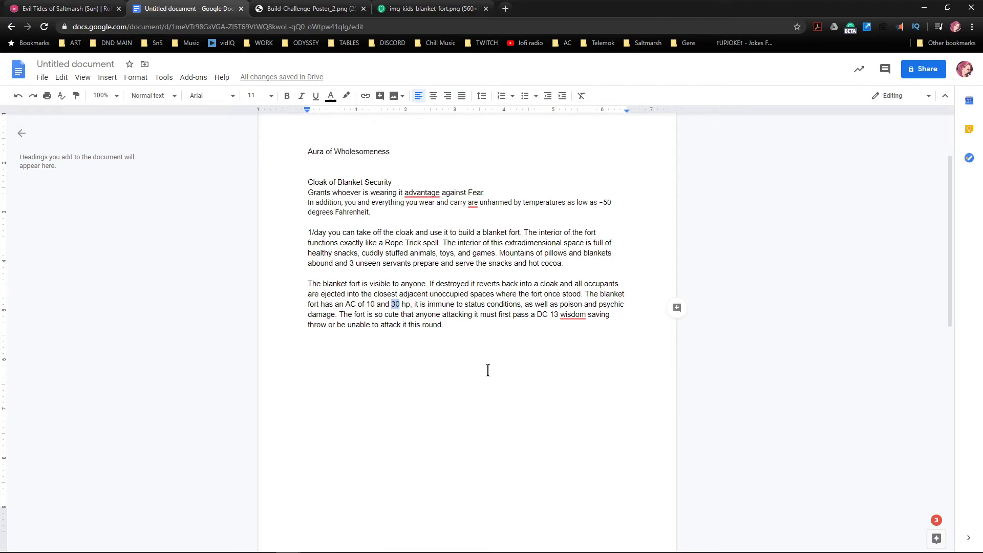
pyautogui.write('15')
pyautogui.hotkey('shift', 'Left')
pyautogui.hotkey('shift', 'Left')
pyautogui.write('20')
pyautogui.press('Down')
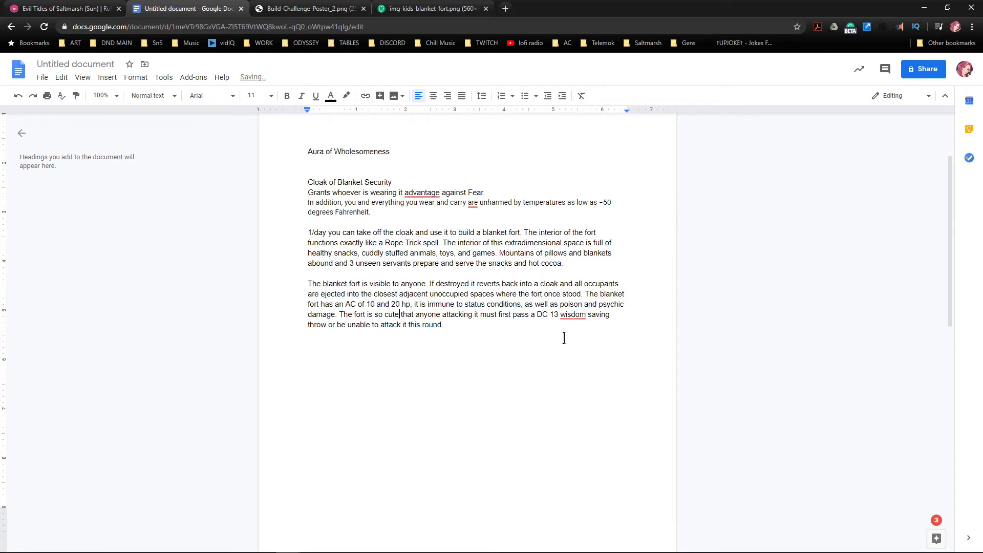
pyautogui.moveTo(577, 314)
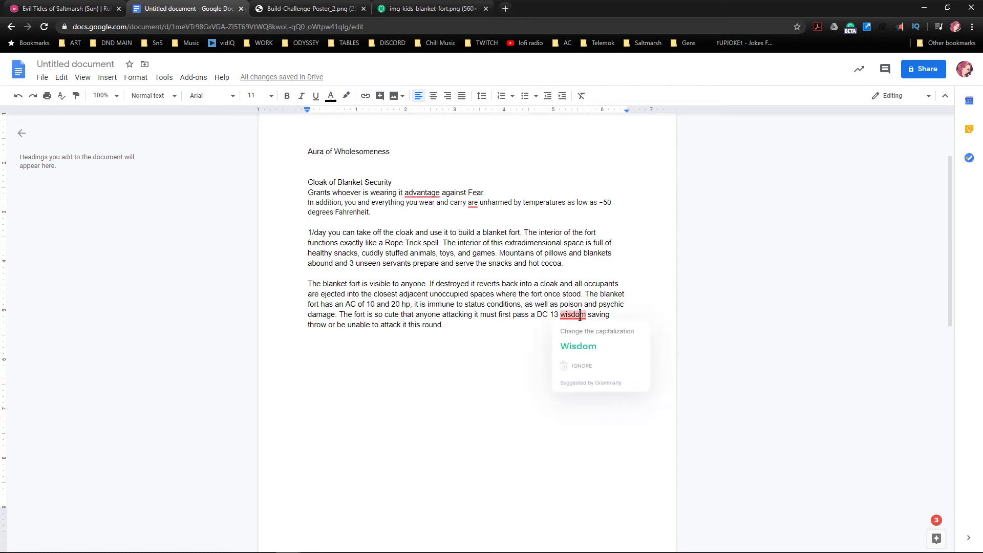
pyautogui.click(587, 353)
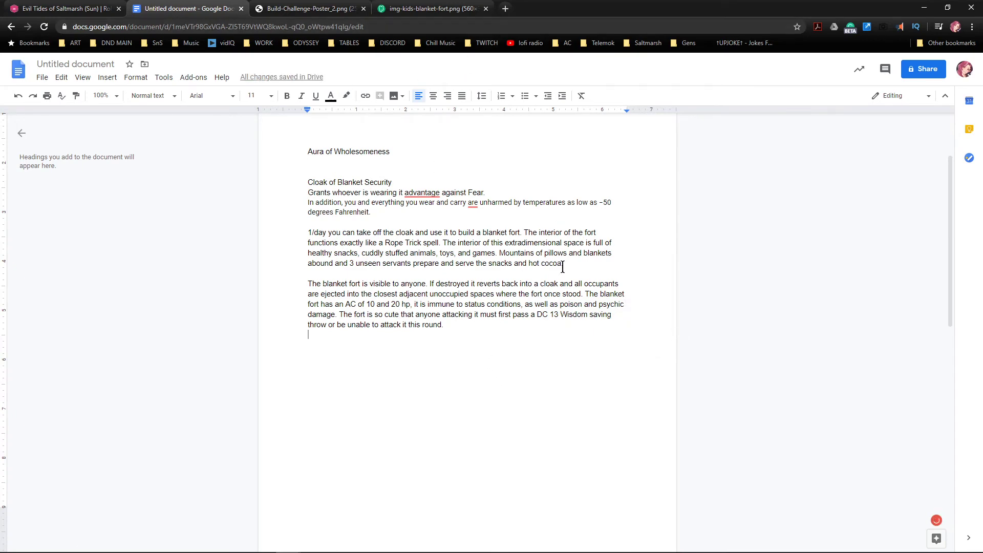
# Open The Homebrewery site in a new browser tab, look over its sample page, and widen the text editor pane.
pyautogui.click(506, 8)
pyautogui.write('ho')
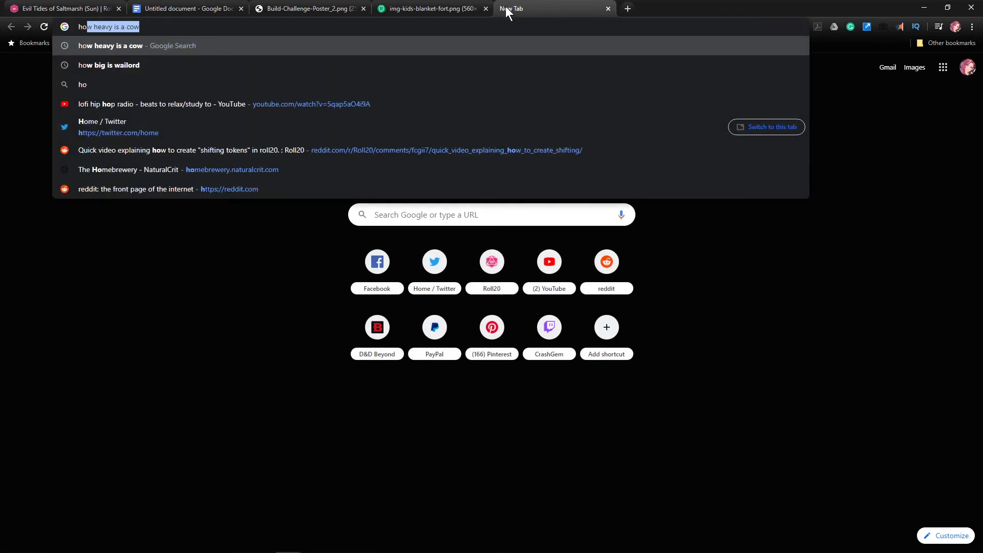
pyautogui.write('mebrewery')
pyautogui.press('Return')
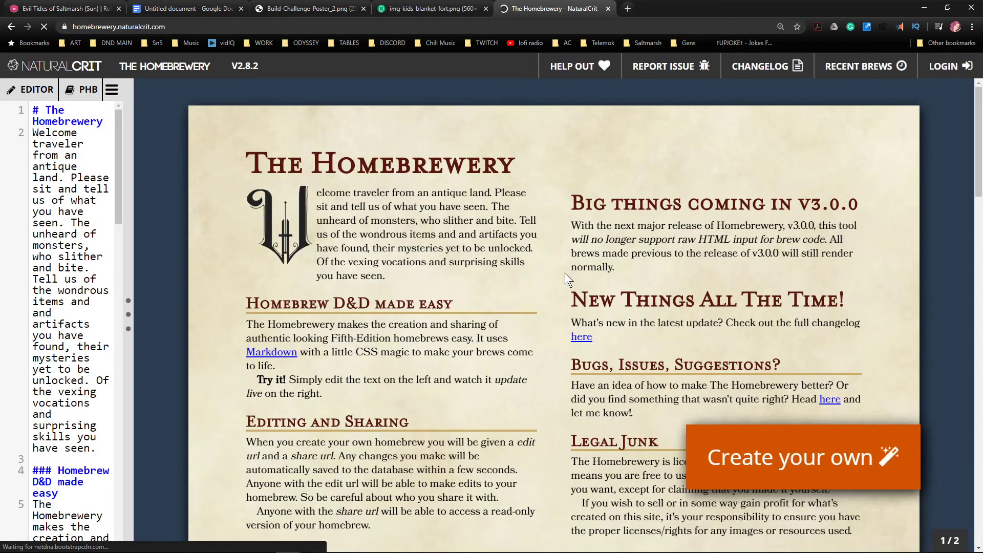
pyautogui.scroll(-4, 444, 244)
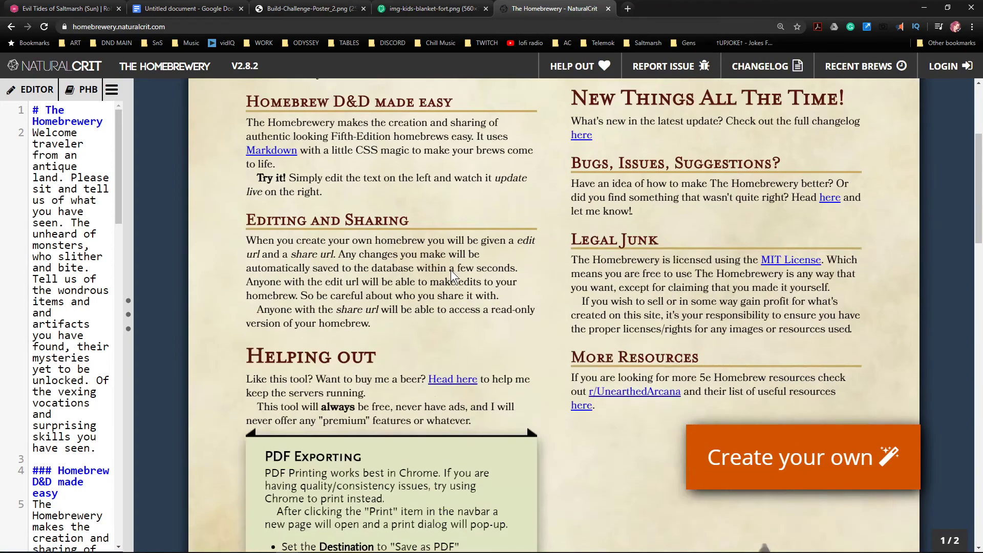
pyautogui.scroll(-6, 447, 283)
pyautogui.scroll(10, 447, 283)
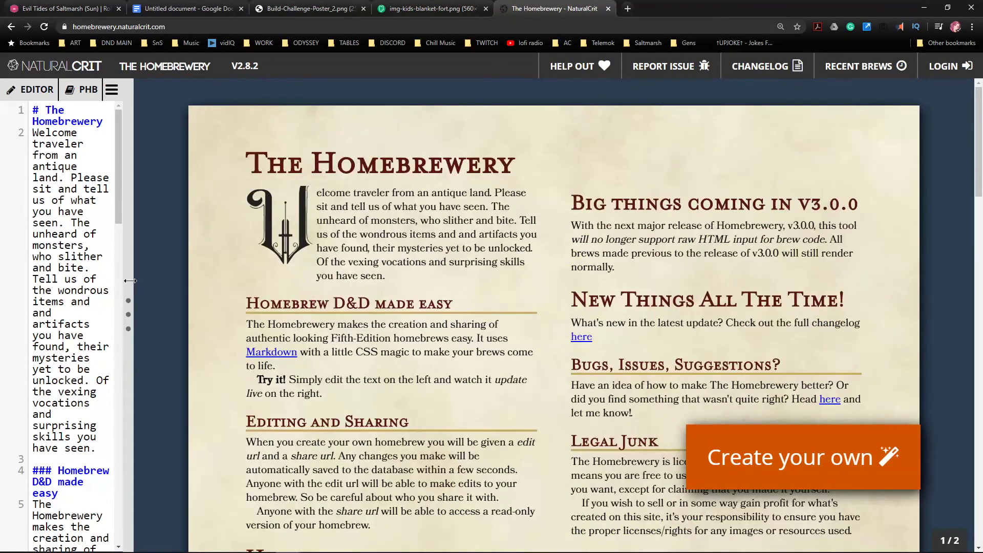
pyautogui.moveTo(134, 278); pyautogui.dragTo(285, 294)
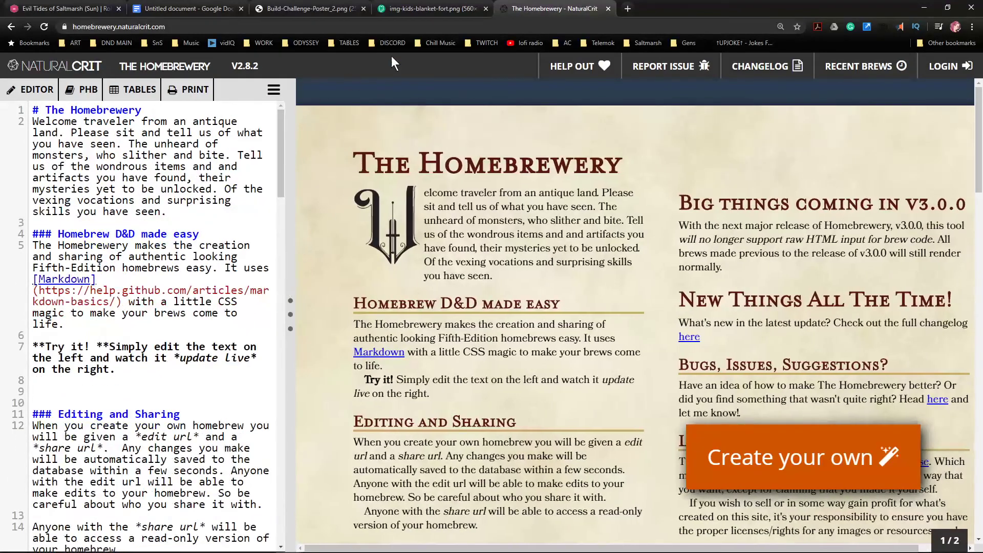
# Switch back to the Google Docs document and rename it "Wholesome Item Build".
pyautogui.click(404, 9)
pyautogui.click(298, 7)
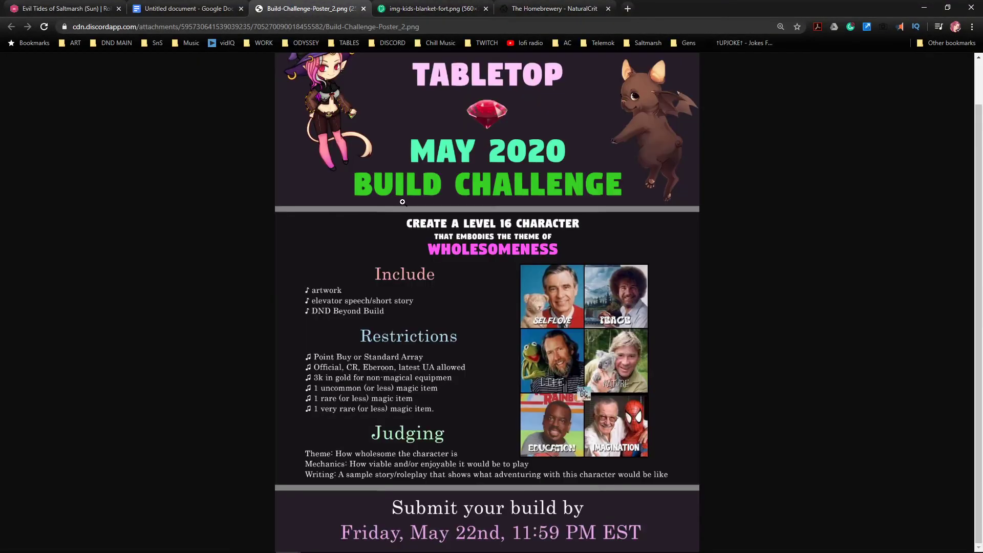
pyautogui.click(184, 8)
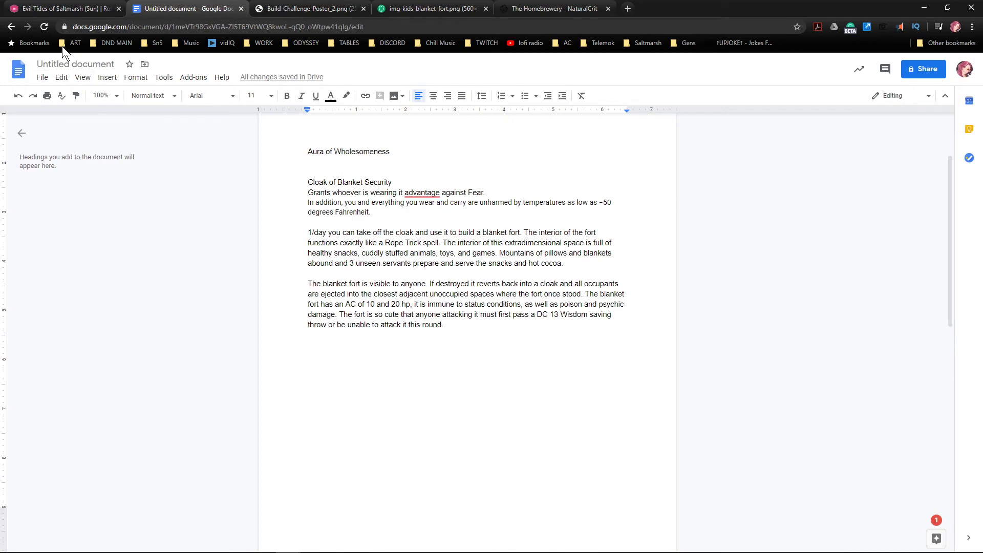
pyautogui.click(71, 64)
pyautogui.write('Wholesome Item Build')
pyautogui.press('Return')
# Copy the whole Cloak of Blanket Security text into The Homebrewery editor, replacing the "Homebrew D&D made easy" heading text and its section.
pyautogui.moveTo(444, 314); pyautogui.dragTo(306, 178)
pyautogui.hotkey('ctrl', 'c')
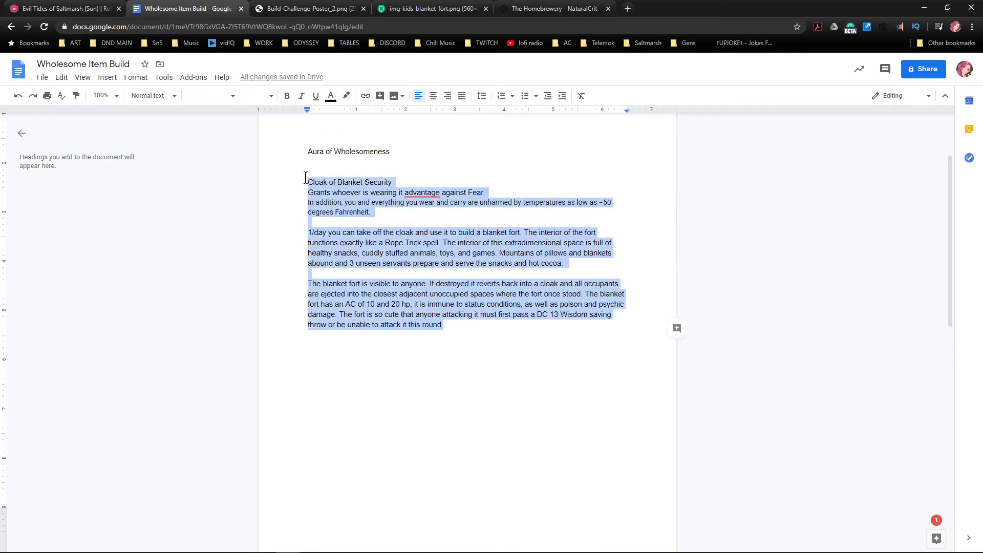
pyautogui.click(512, 9)
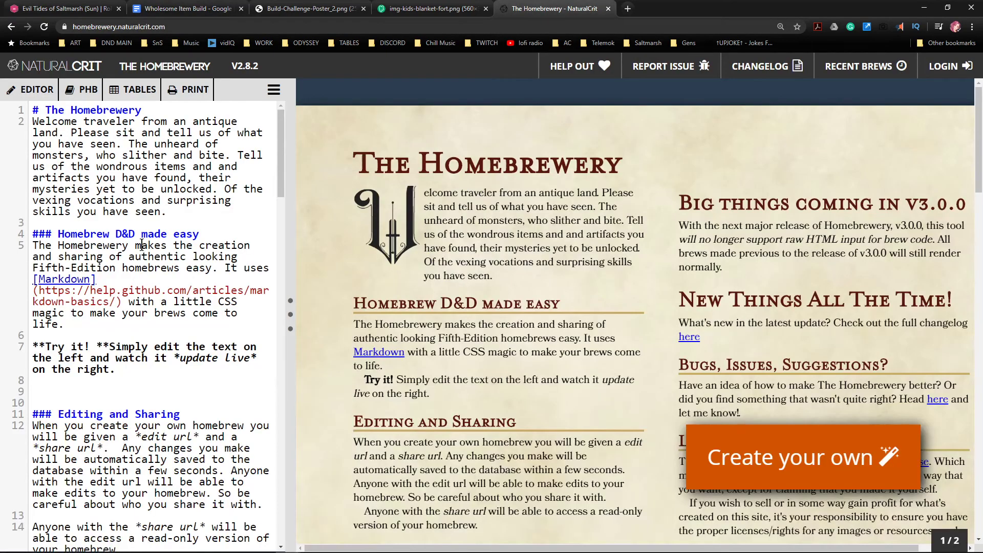
pyautogui.moveTo(60, 235); pyautogui.dragTo(221, 365)
pyautogui.hotkey('ctrl', 'v')
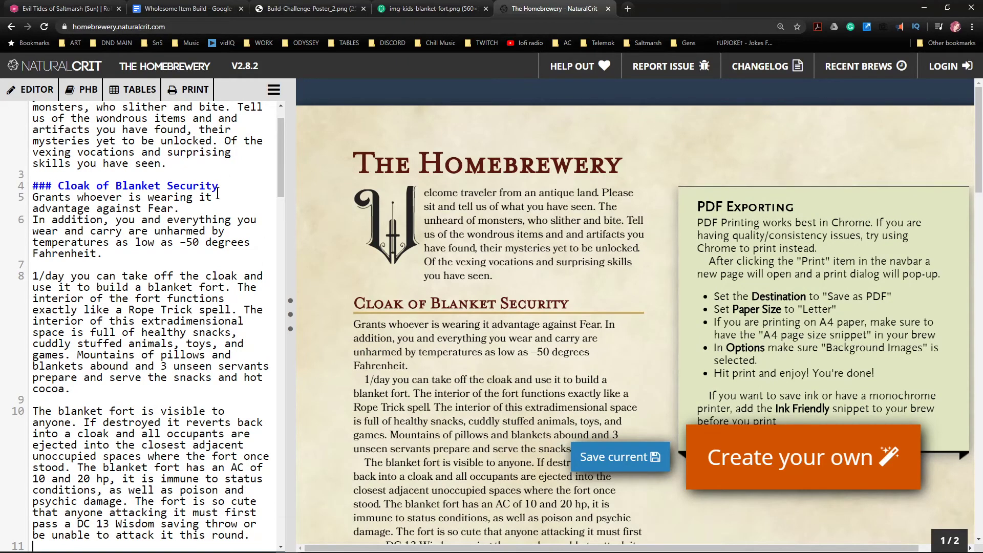
# Add an italic subtitle line "*Wonderous Magical Item - Cloak*" directly under the Cloak of Blanket Security heading.
pyautogui.click(33, 197)
pyautogui.press('Return')
pyautogui.press('Up')
pyautogui.write('Wond')
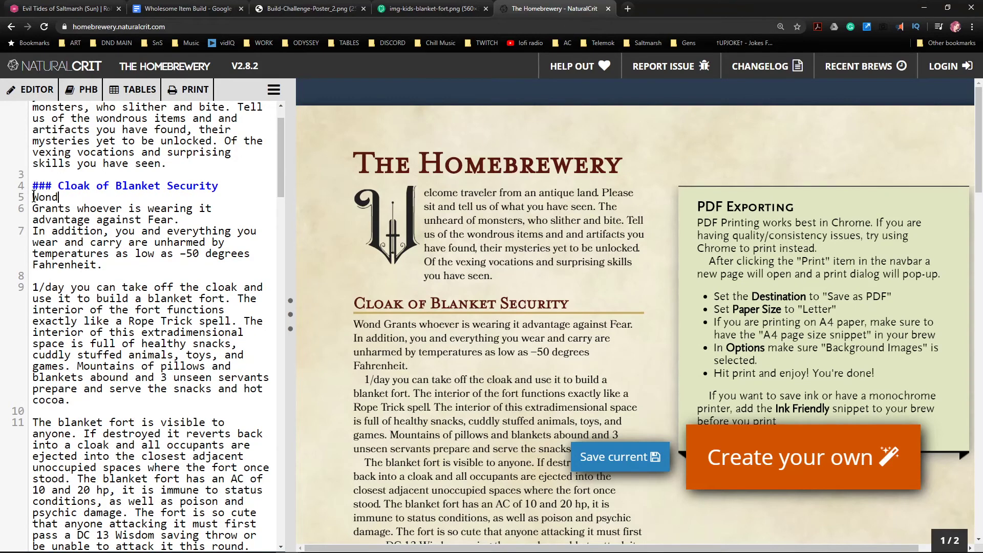
pyautogui.write('erous Magical ')
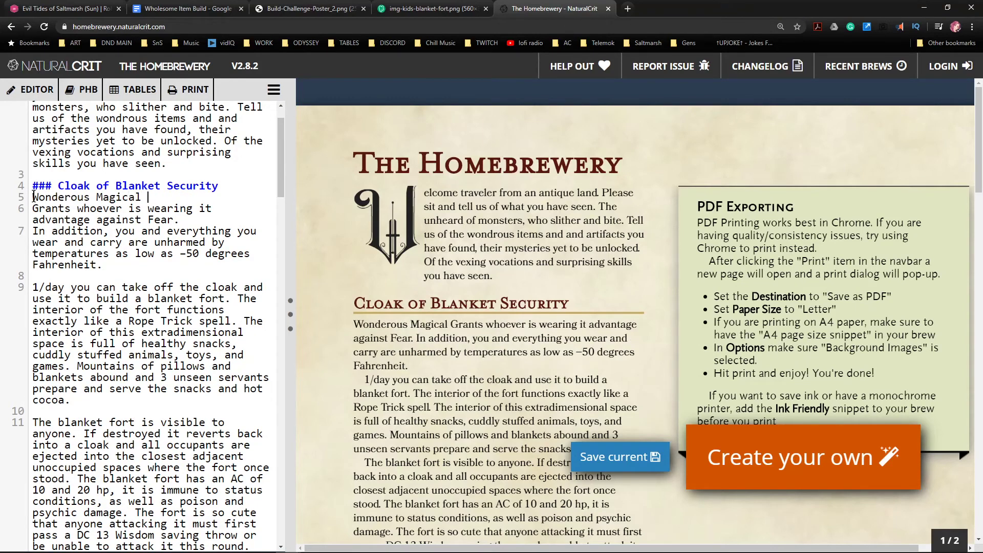
pyautogui.write('Item -')
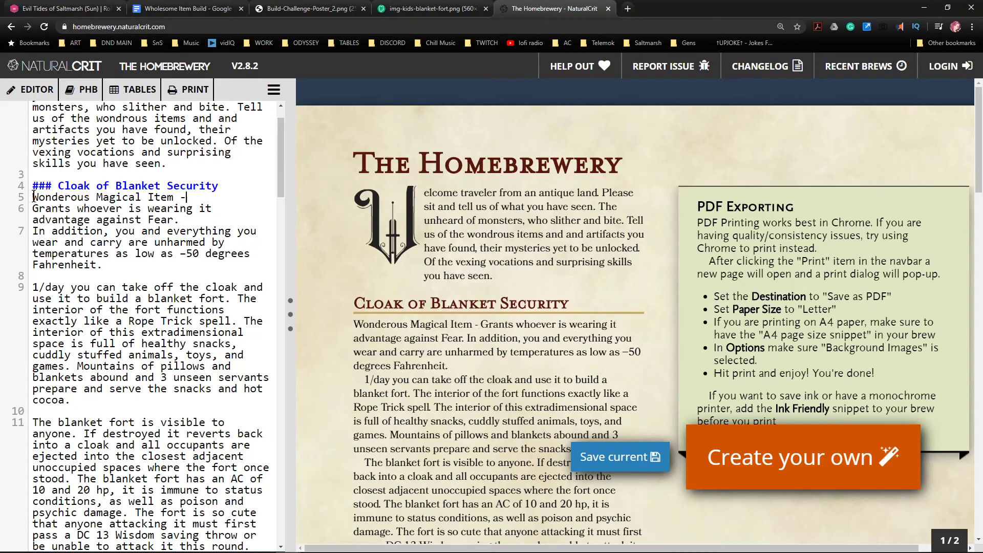
pyautogui.write(' Cloak')
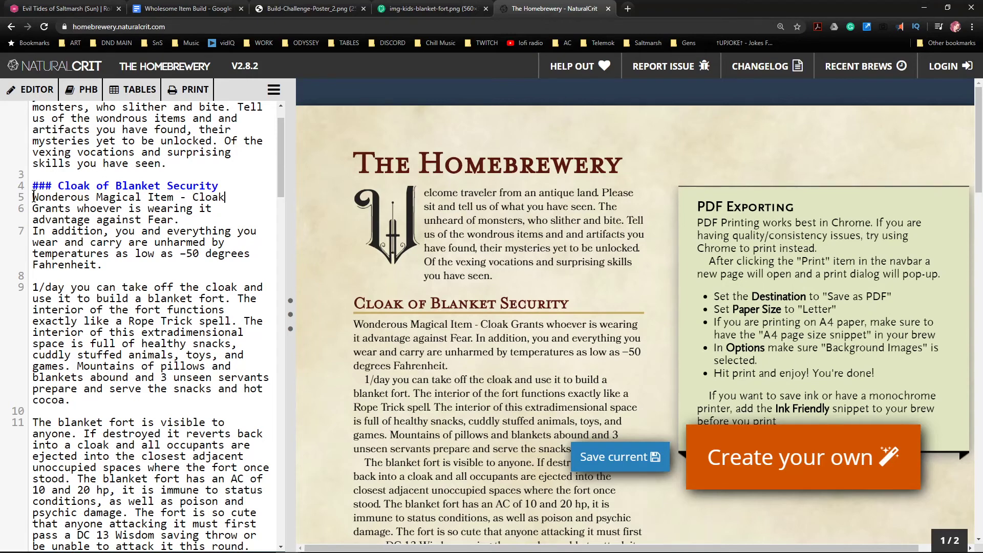
pyautogui.write('*')
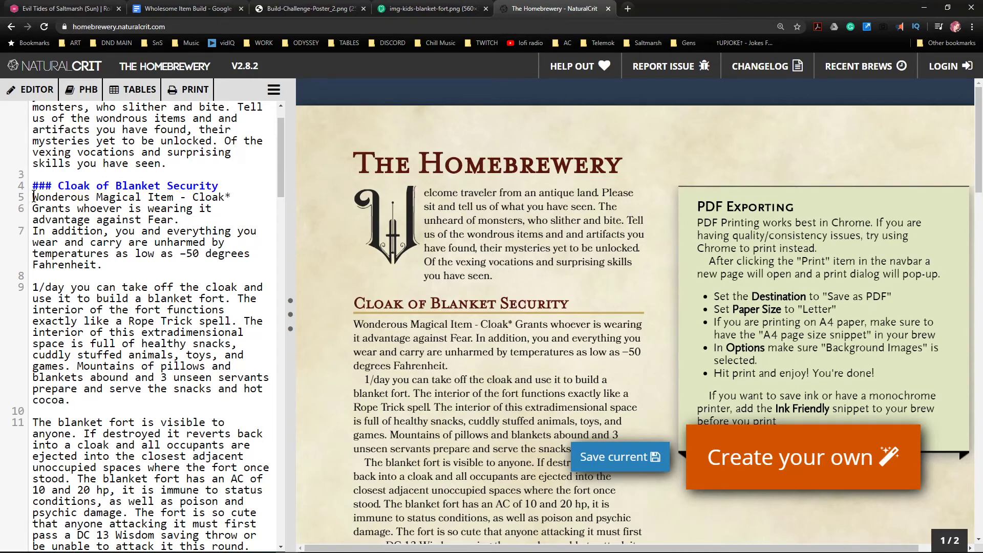
pyautogui.click(34, 197)
pyautogui.write('*')
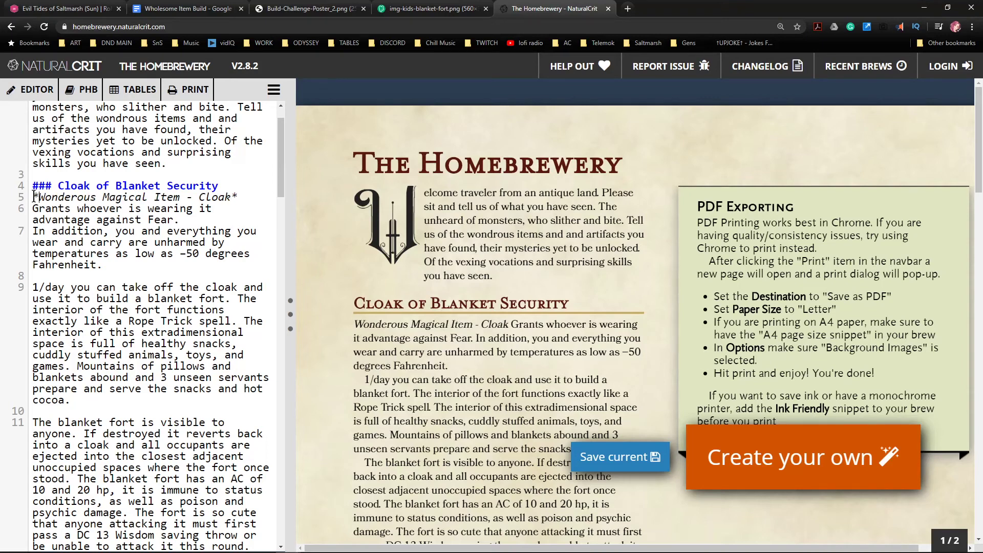
# Add a <br> line break after the italic subtitle and another on the blank line before the "1/day" paragraph.
pyautogui.press('Down')
pyautogui.write('<br>')
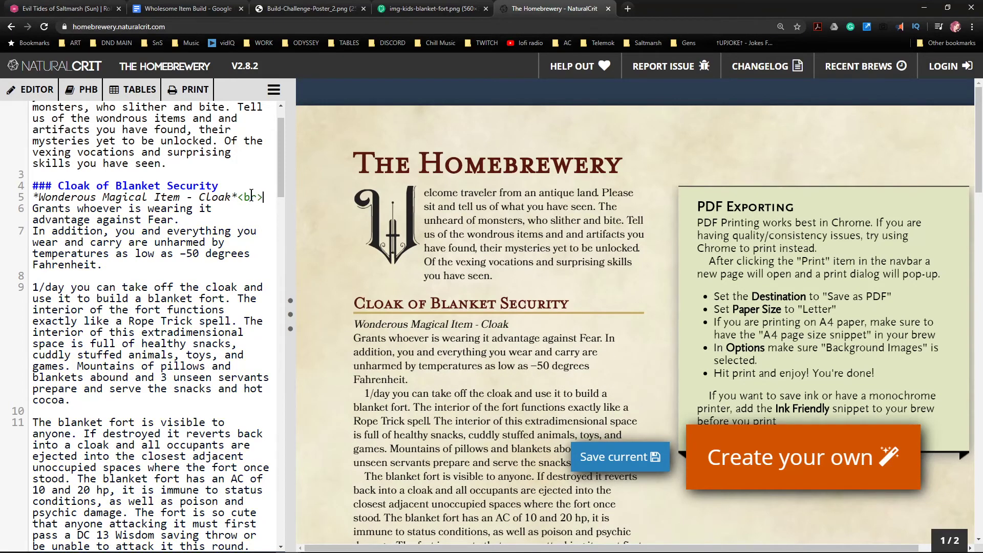
pyautogui.press('Return')
pyautogui.press('BackSpace')
pyautogui.scroll(-1, 469, 384)
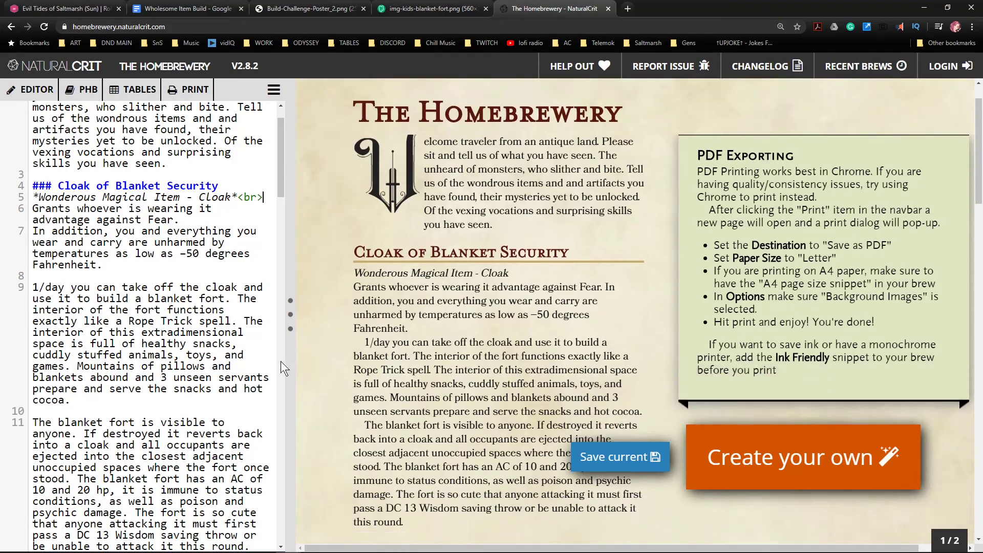
pyautogui.click(121, 275)
pyautogui.write('<br>')
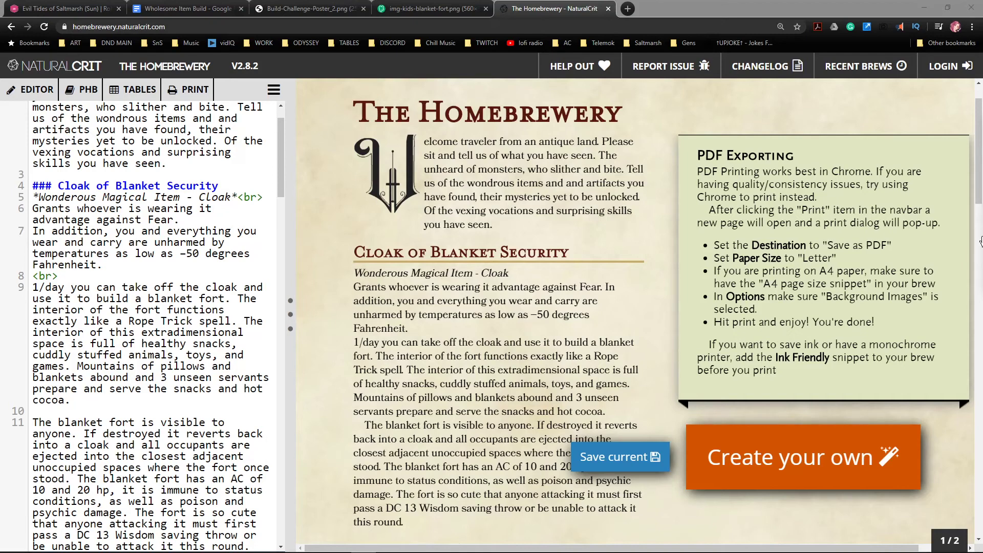
# Replace "Fear" with "being frightened" in the cloak's advantage sentence.
pyautogui.click(144, 366)
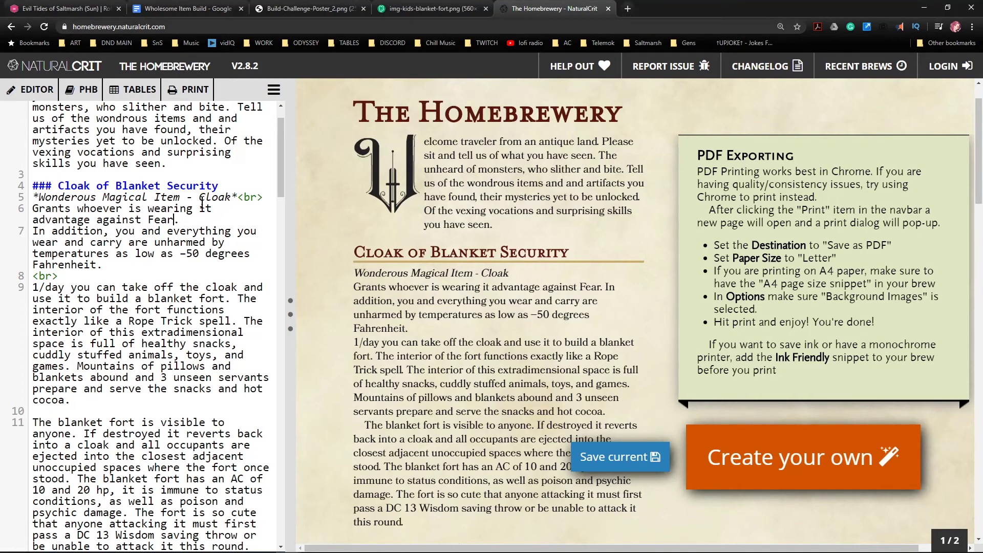
pyautogui.hotkey('shift', 'Left')
pyautogui.hotkey('shift', 'Left')
pyautogui.hotkey('shift', 'Left')
pyautogui.hotkey('shift', 'Left')
pyautogui.write('being frighte')
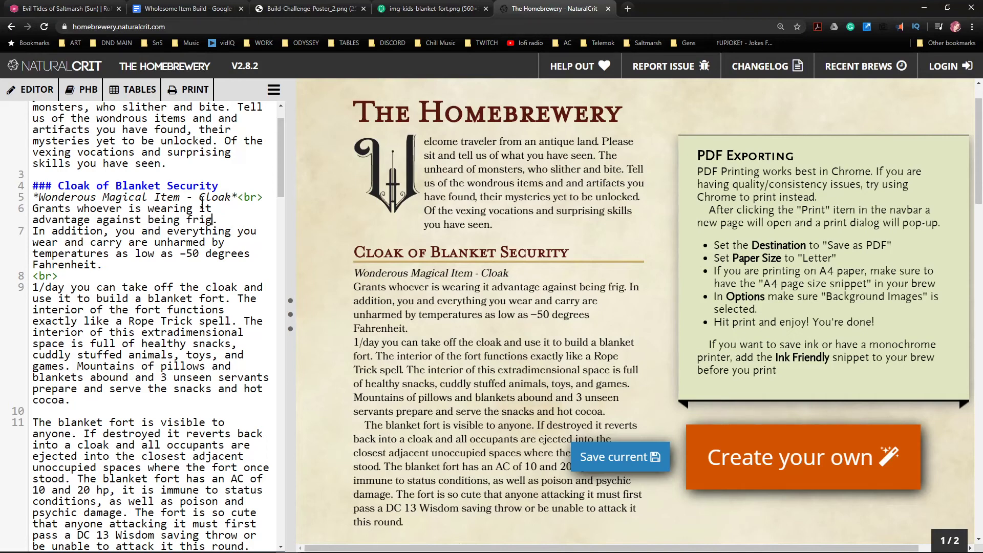
pyautogui.write('ned')
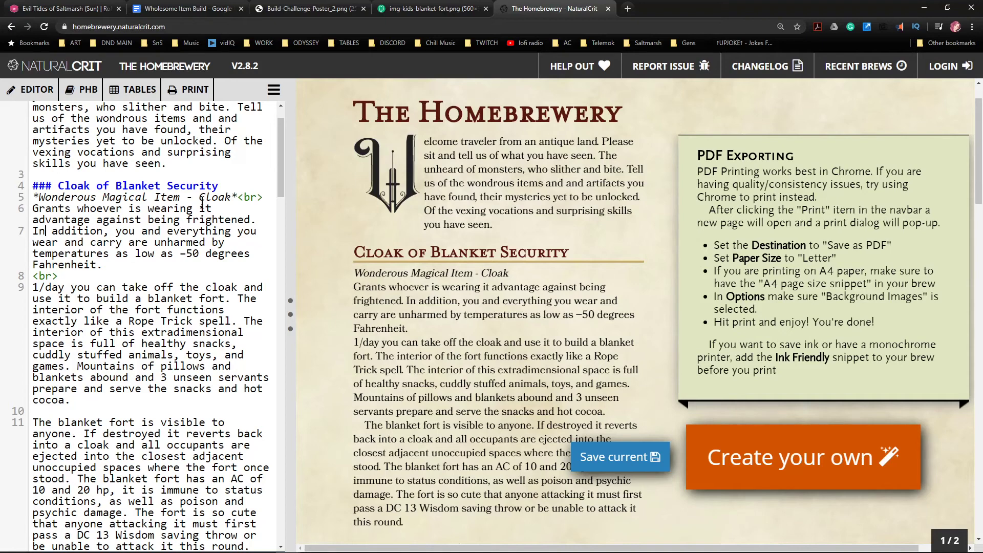
# Replace "Grants whoever is wearing it" with "When worn, you have" at the start of the cloak's description.
pyautogui.press('Right')
pyautogui.press('Right')
pyautogui.press('Right')
pyautogui.press('Right')
pyautogui.press('Right')
pyautogui.press('Right')
pyautogui.press('Right')
pyautogui.press('Right')
pyautogui.press('Right')
pyautogui.press('Right')
pyautogui.press('Up')
pyautogui.press('Right')
pyautogui.press('End')
pyautogui.hotkey('ctrl', 'shift', 'Left')
pyautogui.hotkey('ctrl', 'shift', 'Left')
pyautogui.hotkey('ctrl', 'shift', 'Left')
pyautogui.hotkey('ctrl', 'shift', 'Left')
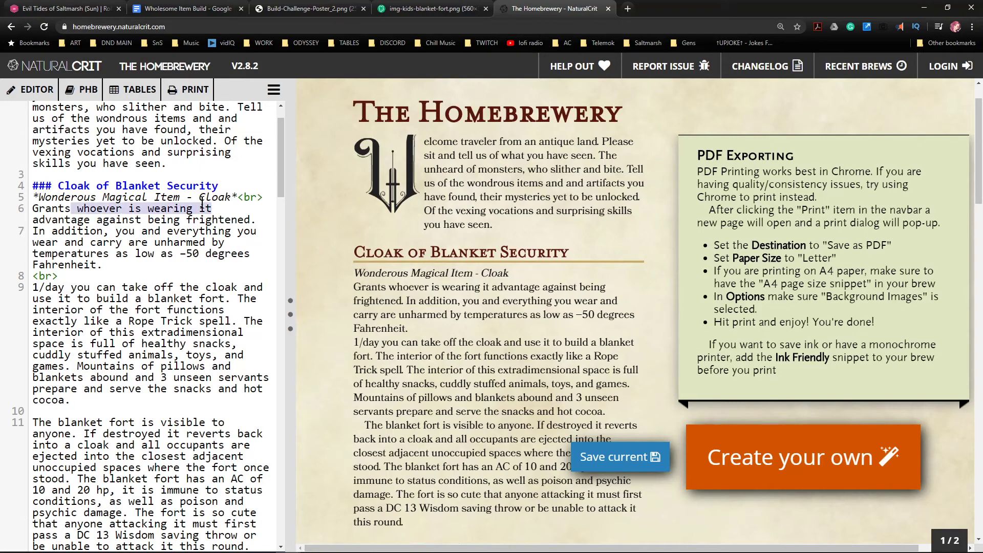
pyautogui.hotkey('shift', 'Left')
pyautogui.hotkey('shift', 'Left')
pyautogui.hotkey('shift', 'Left')
pyautogui.hotkey('shift', 'Left')
pyautogui.hotkey('shift', 'Left')
pyautogui.hotkey('shift', 'Left')
pyautogui.hotkey('shift', 'Left')
pyautogui.write('W')
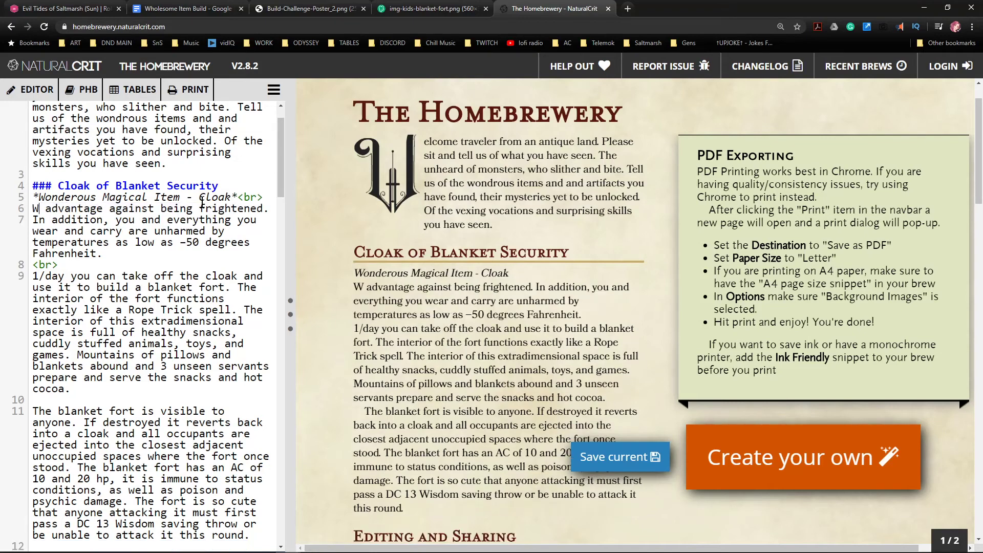
pyautogui.write('hen worn')
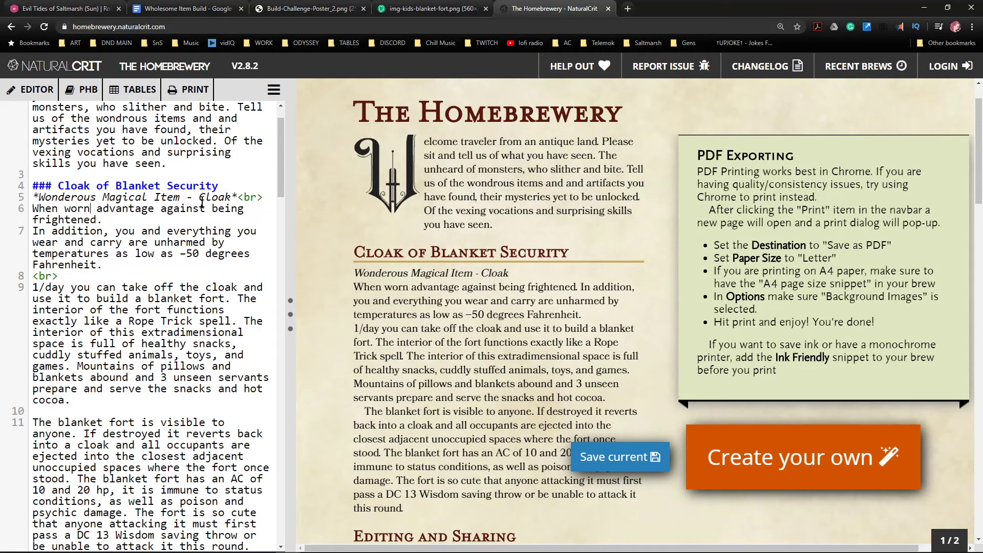
pyautogui.write(', you have')
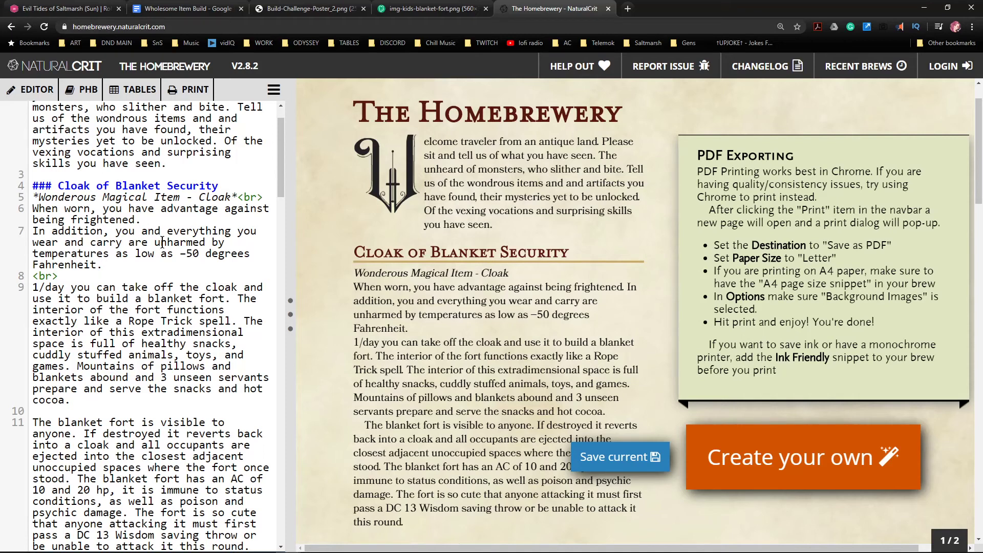
# Add a second <br> line before the "1/day" paragraph to leave a blank line in the preview.
pyautogui.click(125, 276)
pyautogui.press('Return')
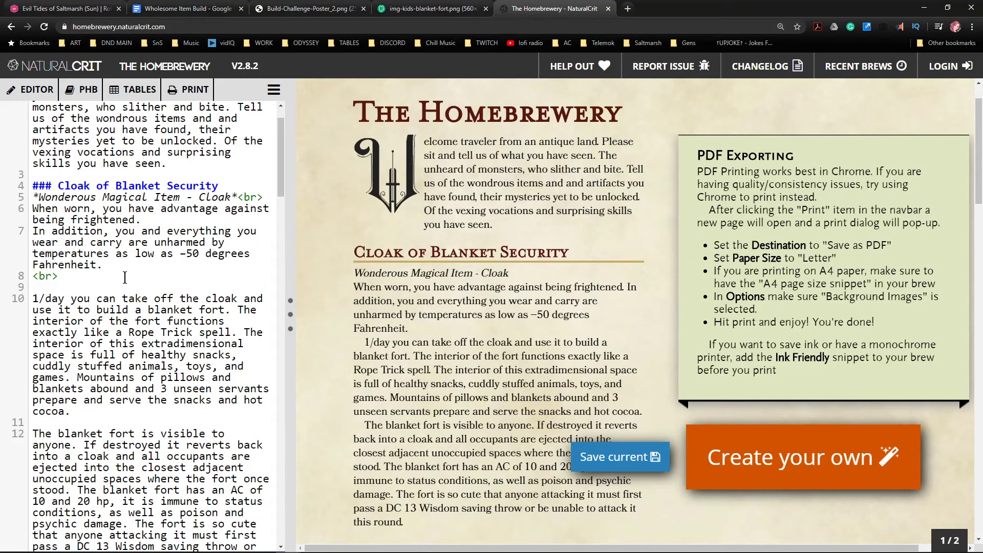
pyautogui.write('<br>')
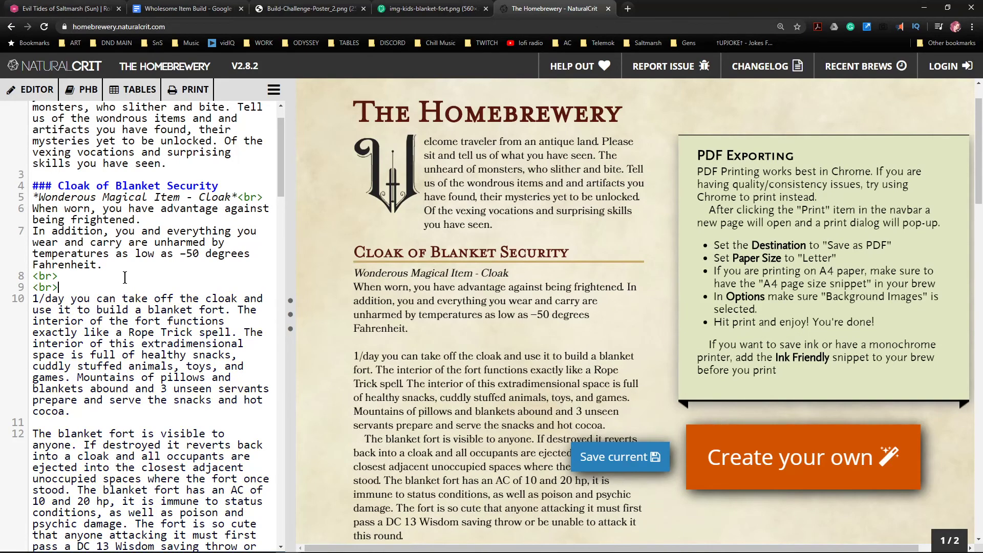
# Make "1/day" bold with ** markers at the start of the blanket fort paragraph.
pyautogui.click(34, 299)
pyautogui.write('**')
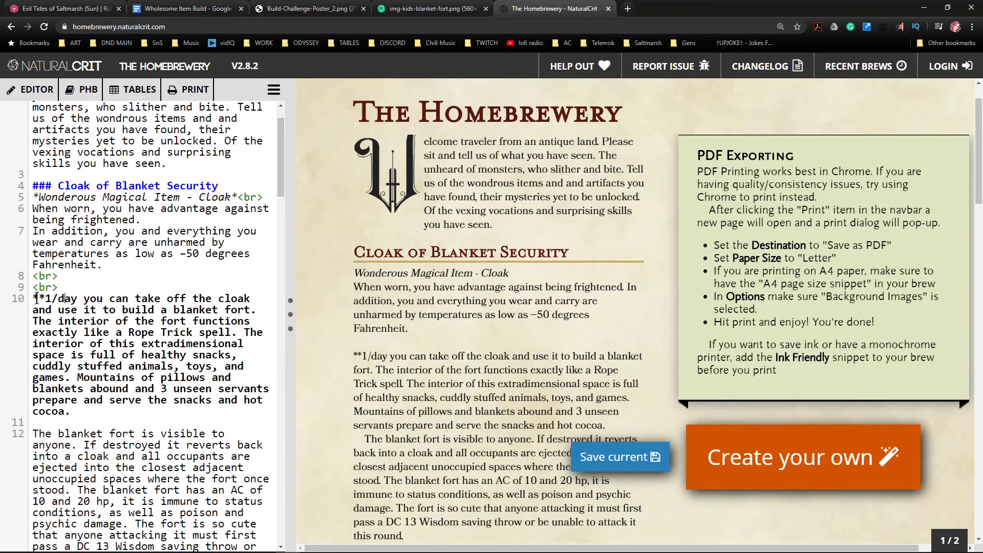
pyautogui.press('Right')
pyautogui.press('Right')
pyautogui.press('Right')
pyautogui.press('Right')
pyautogui.press('Right')
pyautogui.write('**')
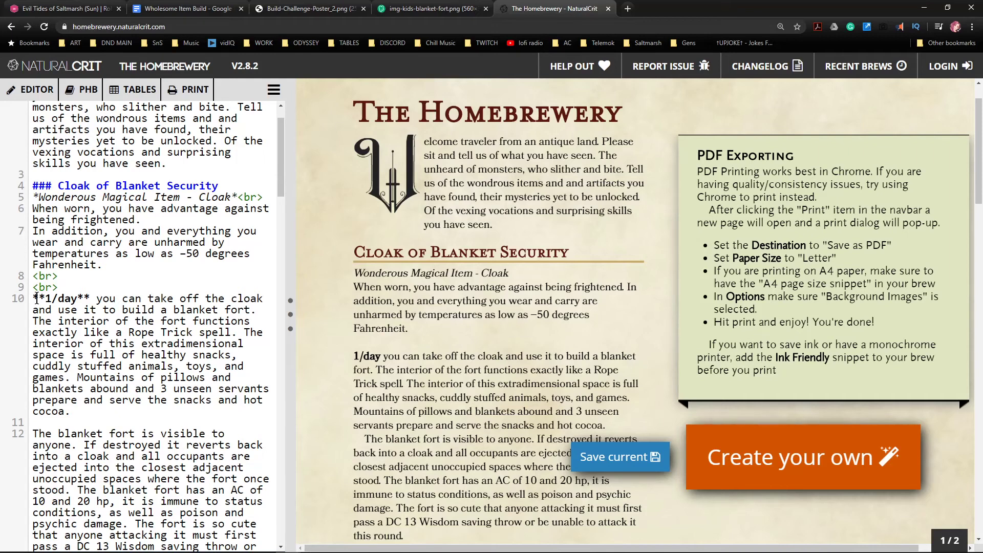
# Delete the bold "1/day" so the blanket fort paragraph starts with a capitalized "You".
pyautogui.hotkey('shift', 'Up')
pyautogui.hotkey('shift', 'Right')
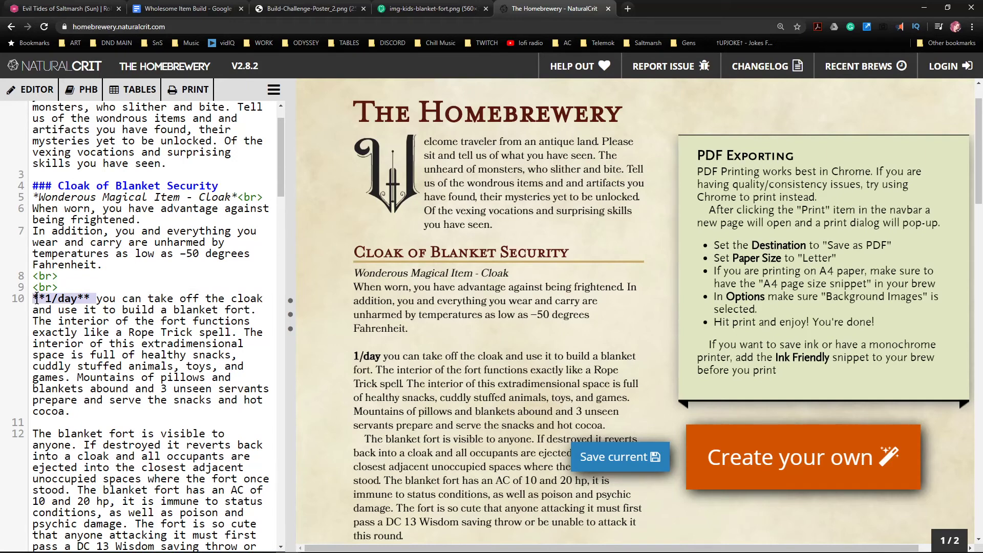
pyautogui.press('BackSpace')
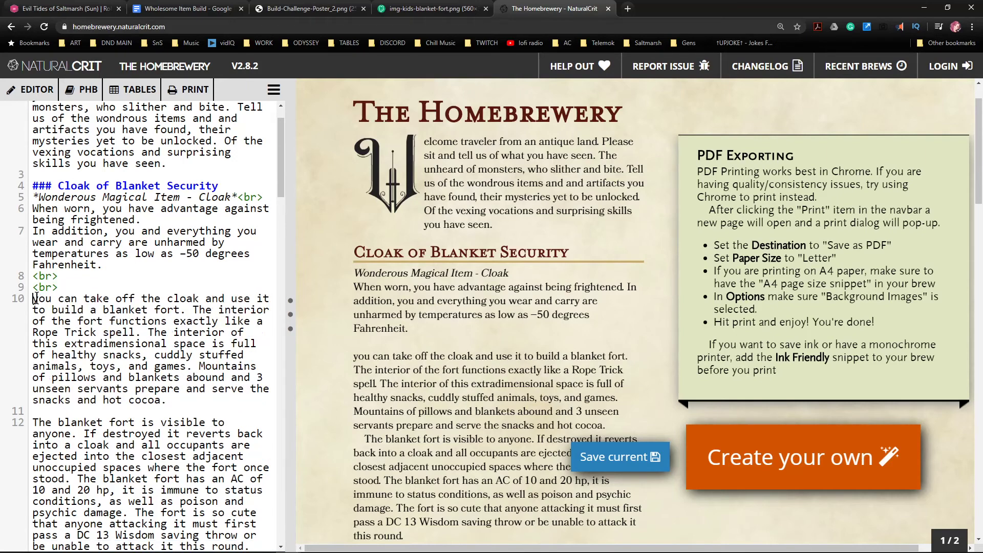
pyautogui.press('Delete')
pyautogui.write('Y')
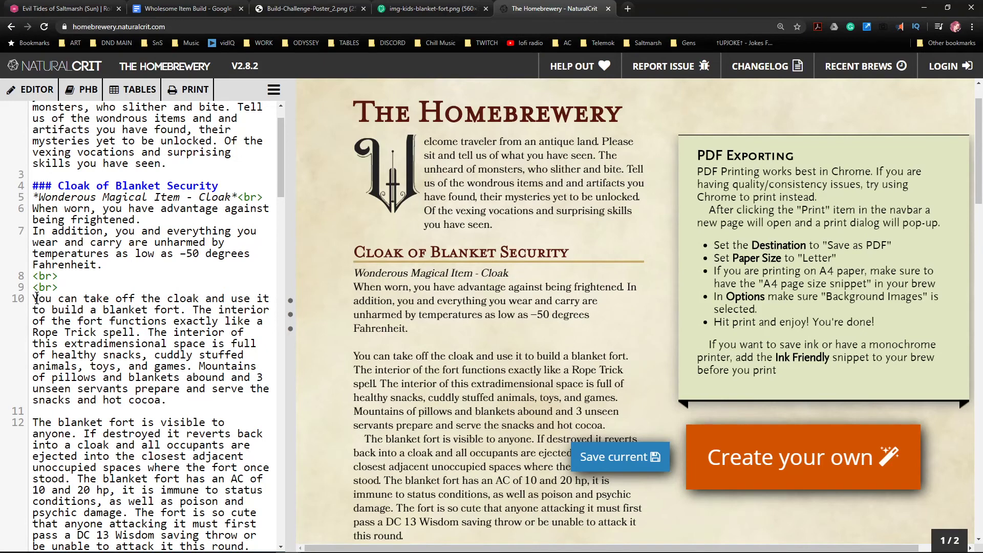
# Try opening the blanket fort paragraph with "As an action" instead.
pyautogui.press('BackSpace')
pyautogui.write('As an ')
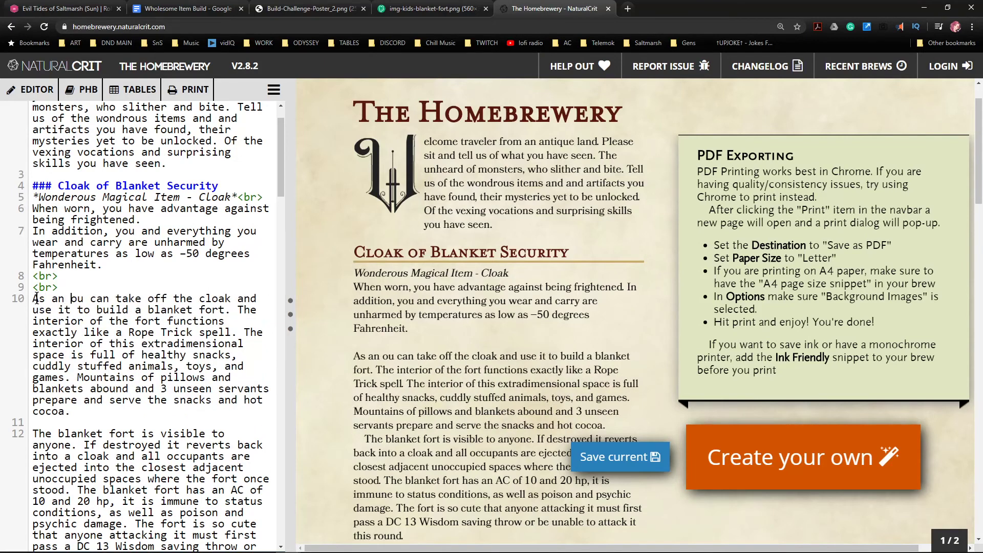
pyautogui.write('action')
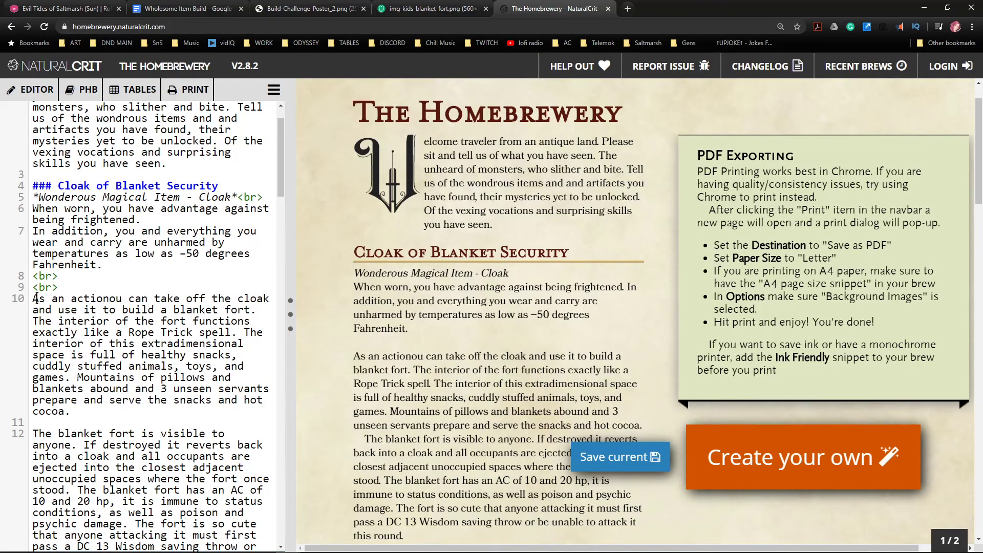
pyautogui.hotkey('shift', 'Right')
pyautogui.hotkey('shift', 'Right')
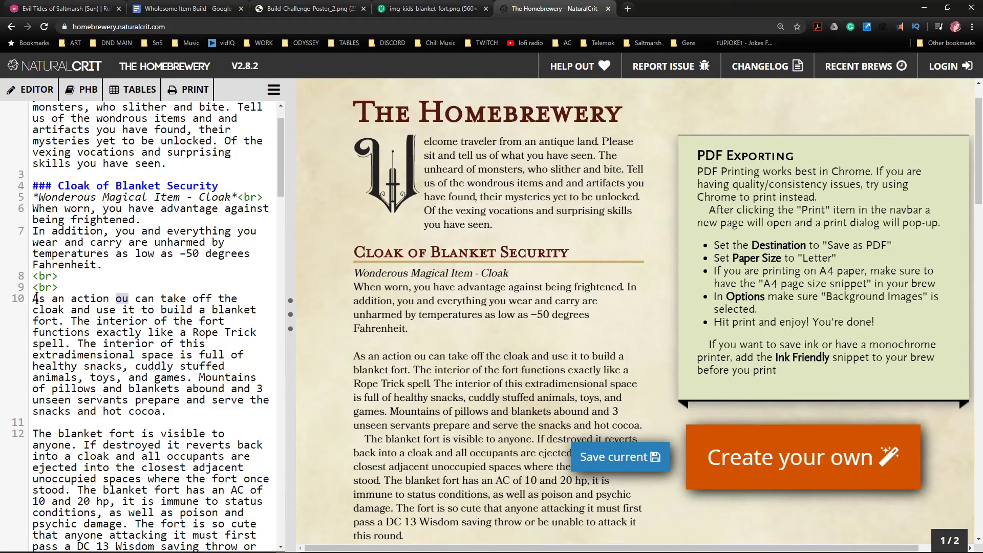
# Replace the "As an action ou" opening with "You can spend 10 minutes turning this cloak into".
pyautogui.press('Left')
pyautogui.press('Left')
pyautogui.press('Right')
pyautogui.hotkey('ctrl', 'shift', 'Left')
pyautogui.hotkey('ctrl', 'shift', 'Left')
pyautogui.hotkey('ctrl', 'shift', 'Left')
pyautogui.hotkey('ctrl', 'shift', 'Left')
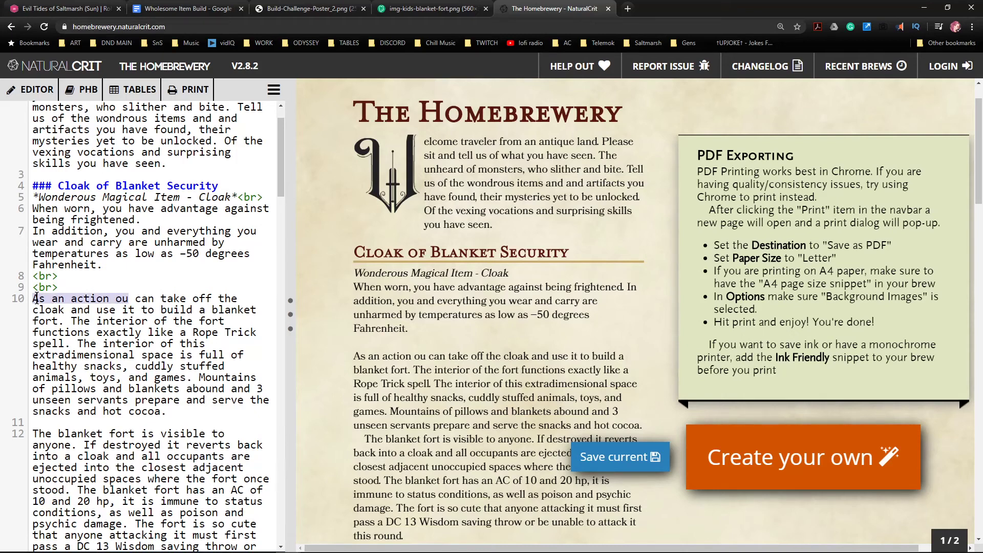
pyautogui.press('BackSpace')
pyautogui.press('Delete')
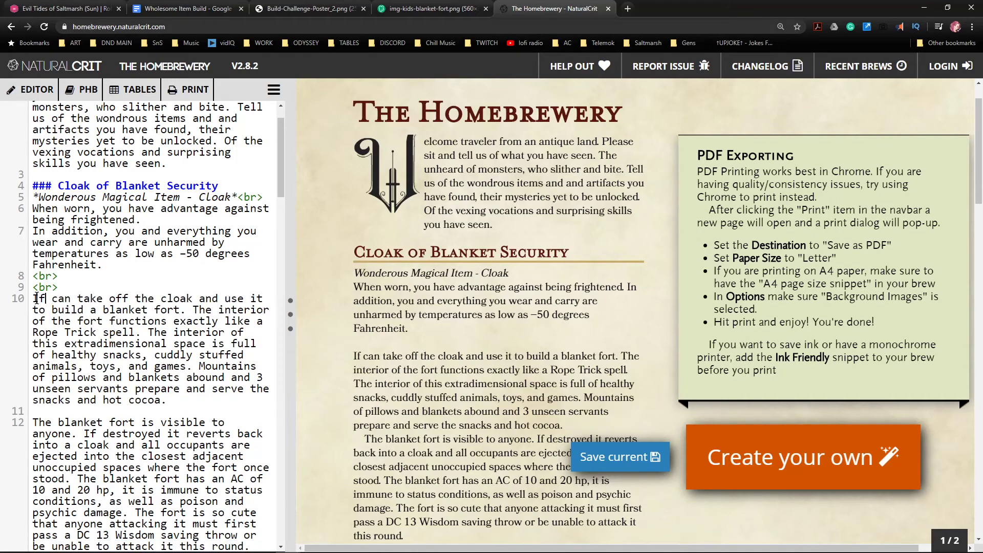
pyautogui.write('You can spend ')
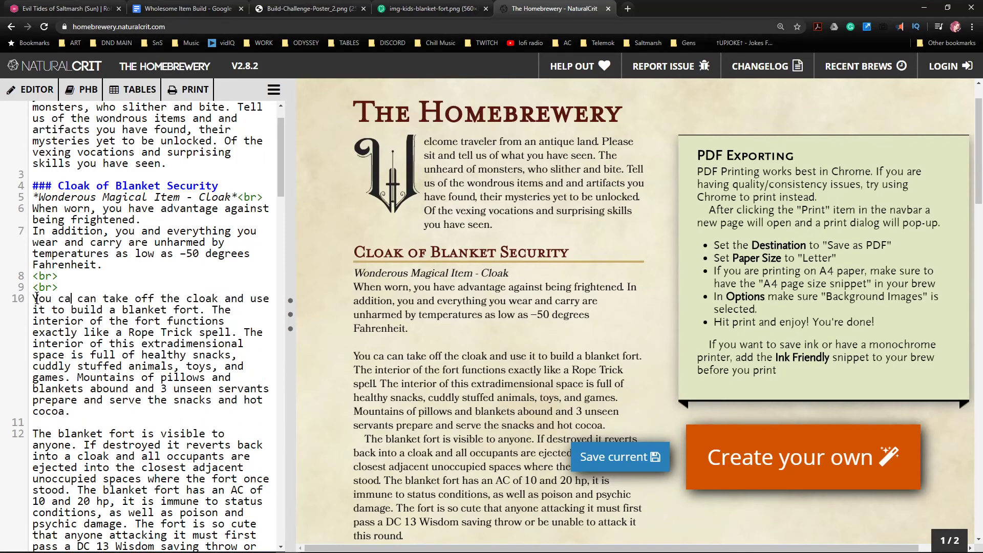
pyautogui.write('10 minute')
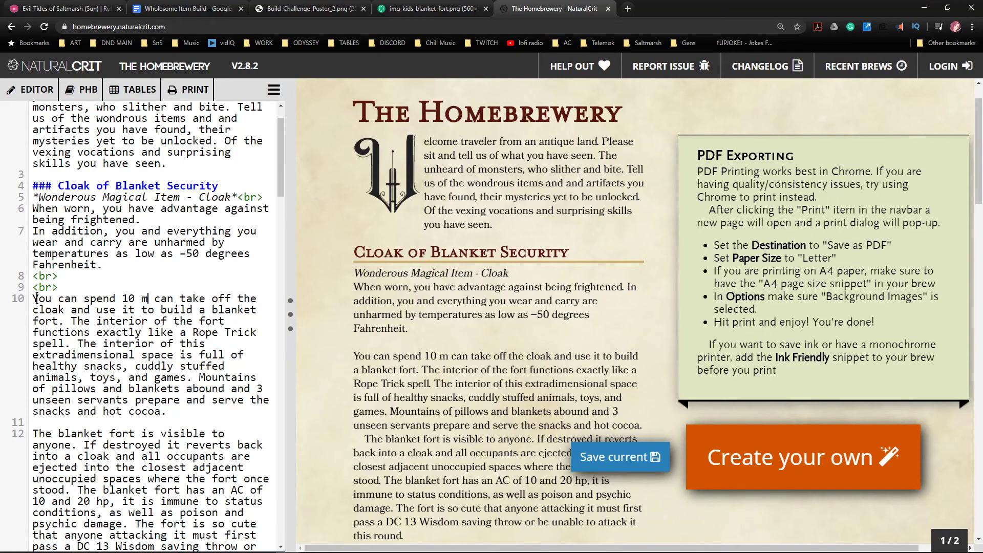
pyautogui.write('s')
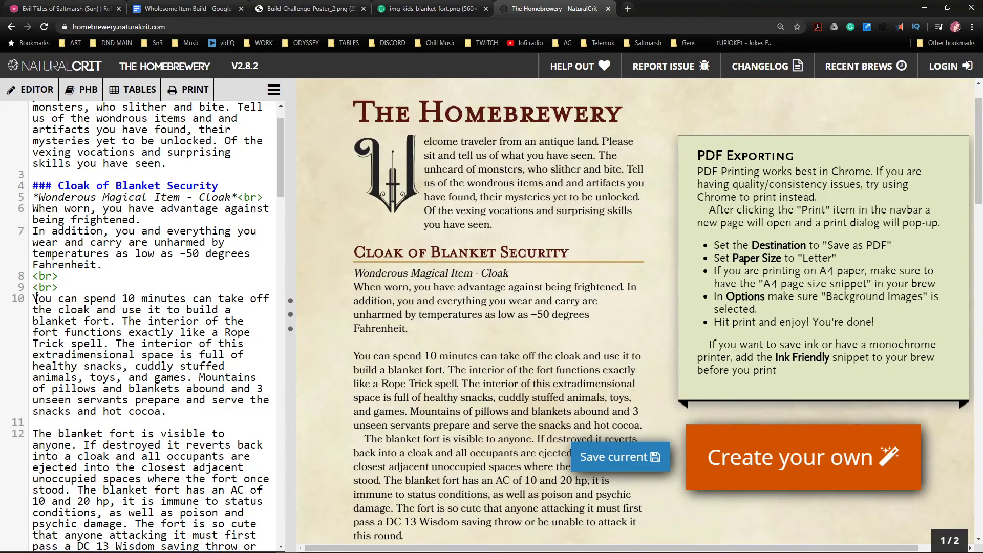
pyautogui.write(' turning this cl')
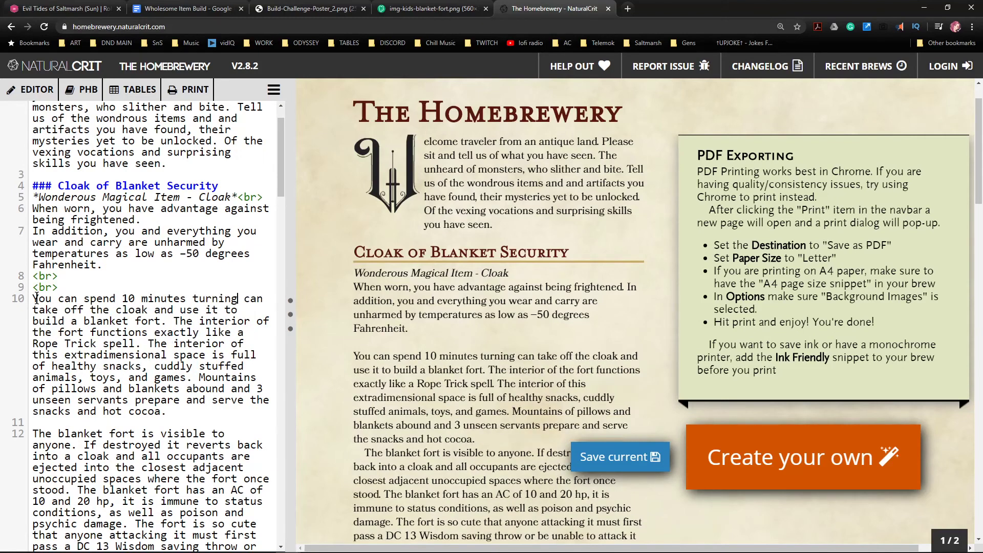
pyautogui.write('oak into')
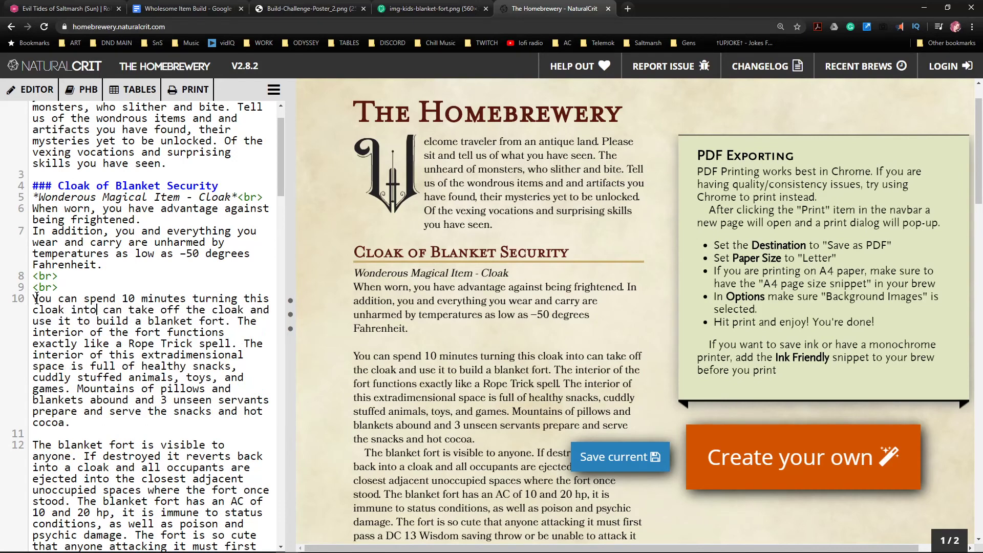
# Delete "can take off the cloak and use it to build" from the first sentence of the blanket fort paragraph.
pyautogui.hotkey('shift', 'Right')
pyautogui.hotkey('shift', 'Down')
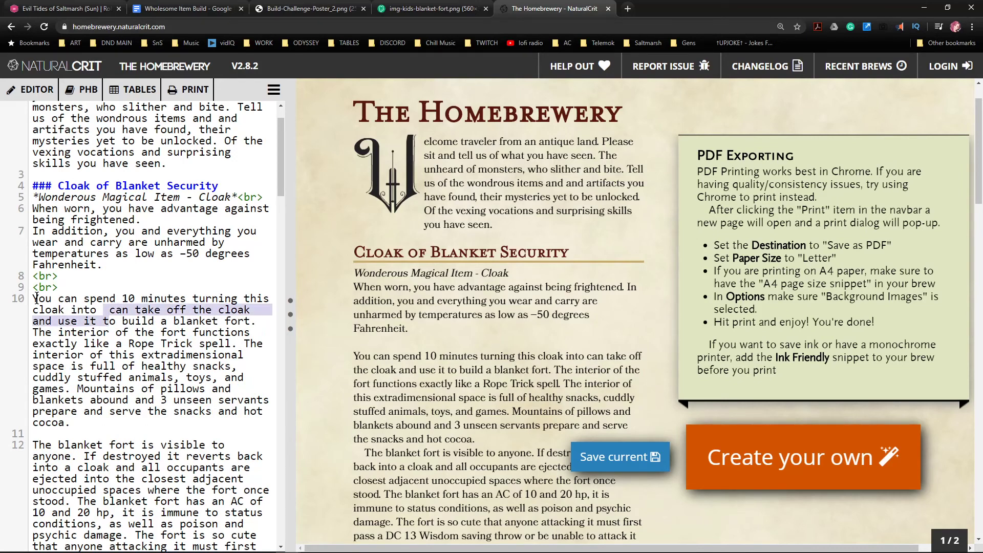
pyautogui.hotkey('shift', 'Right')
pyautogui.hotkey('shift', 'Right')
pyautogui.hotkey('shift', 'Right')
pyautogui.hotkey('shift', 'Right')
pyautogui.hotkey('shift', 'Right')
pyautogui.hotkey('shift', 'Right')
pyautogui.hotkey('shift', 'Right')
pyautogui.hotkey('shift', 'Right')
pyautogui.hotkey('shift', 'Left')
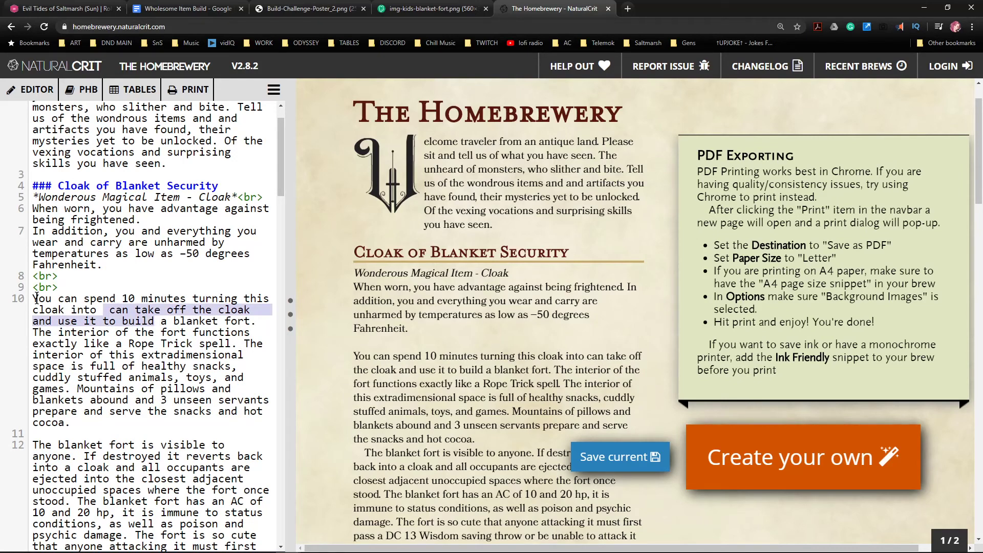
pyautogui.press('BackSpace')
pyautogui.press('Delete')
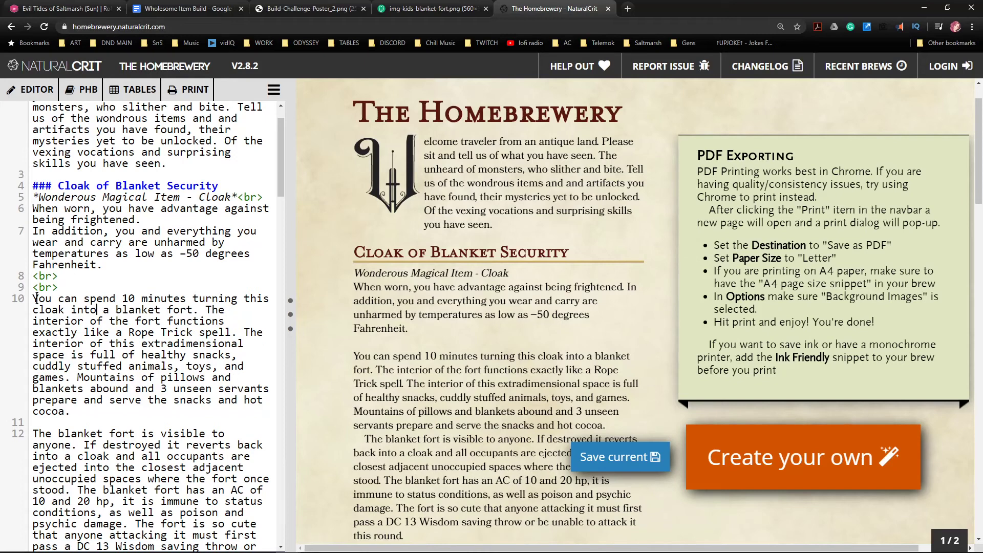
# Try starting a closing line below the saving throw paragraph with "Once used in this manner".
pyautogui.press('Right')
pyautogui.press('Right')
pyautogui.press('Right')
pyautogui.press('Right')
pyautogui.press('Right')
pyautogui.press('Right')
pyautogui.press('Right')
pyautogui.press('Right')
pyautogui.press('Right')
pyautogui.press('Down')
pyautogui.press('Down')
pyautogui.press('Down')
pyautogui.press('Down')
pyautogui.press('Down')
pyautogui.press('Down')
pyautogui.press('Down')
pyautogui.press('Down')
pyautogui.press('Down')
pyautogui.press('Down')
pyautogui.press('Down')
pyautogui.press('Down')
pyautogui.press('Down')
pyautogui.press('Down')
pyautogui.press('Down')
pyautogui.press('Down')
pyautogui.press('Down')
pyautogui.press('Down')
pyautogui.press('Down')
pyautogui.press('Down')
pyautogui.press('Down')
pyautogui.press('Down')
pyautogui.press('Down')
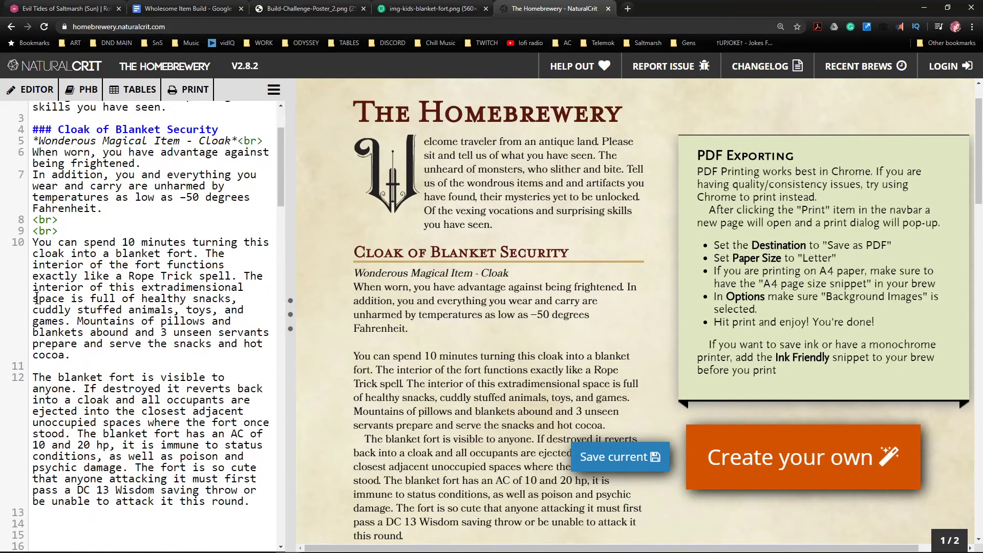
pyautogui.press('Down')
pyautogui.press('Up')
pyautogui.press('Up')
pyautogui.press('Up')
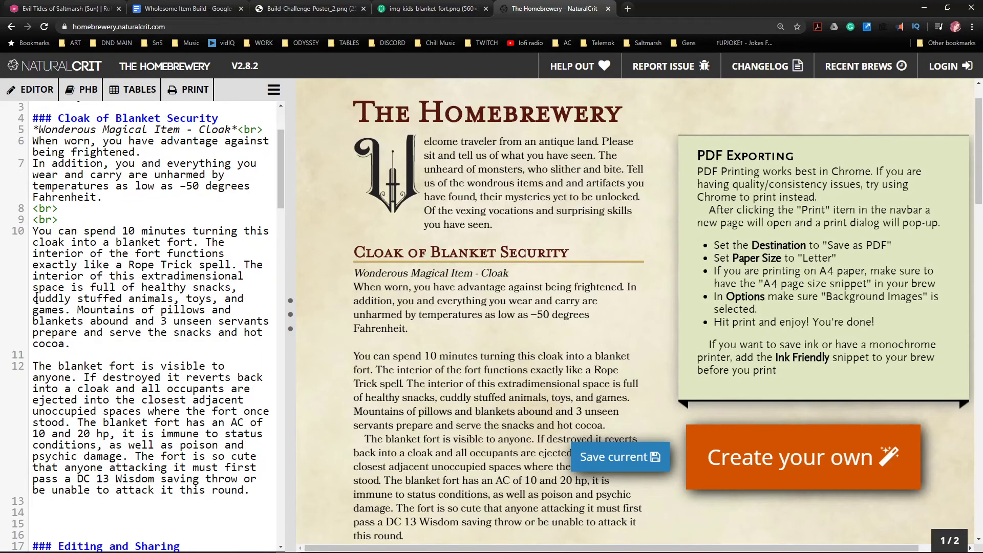
pyautogui.write('Once used in this manner')
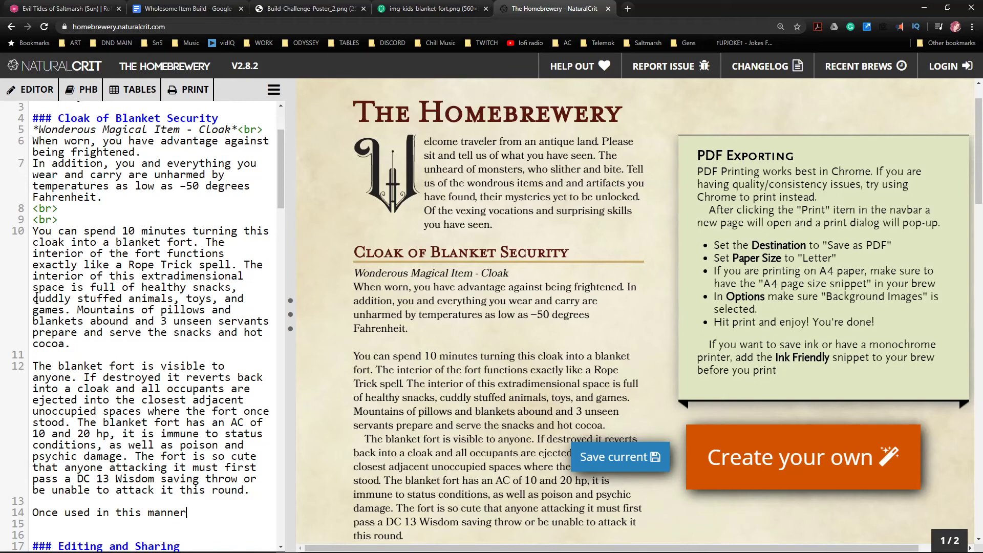
# Replace "Once used in this manner" with "The cloak cannot be used again in this manner until the next dawn.".
pyautogui.hotkey('shift', 'Left')
pyautogui.hotkey('shift', 'Left')
pyautogui.hotkey('shift', 'Left')
pyautogui.hotkey('shift', 'Left')
pyautogui.hotkey('shift', 'Left')
pyautogui.hotkey('shift', 'Left')
pyautogui.hotkey('shift', 'Left')
pyautogui.hotkey('shift', 'Left')
pyautogui.hotkey('shift', 'Left')
pyautogui.hotkey('shift', 'Left')
pyautogui.hotkey('shift', 'Left')
pyautogui.hotkey('shift', 'Left')
pyautogui.hotkey('shift', 'Left')
pyautogui.hotkey('shift', 'Left')
pyautogui.hotkey('shift', 'Left')
pyautogui.hotkey('shift', 'Left')
pyautogui.hotkey('shift', 'Left')
pyautogui.hotkey('shift', 'Left')
pyautogui.hotkey('shift', 'Left')
pyautogui.hotkey('shift', 'Left')
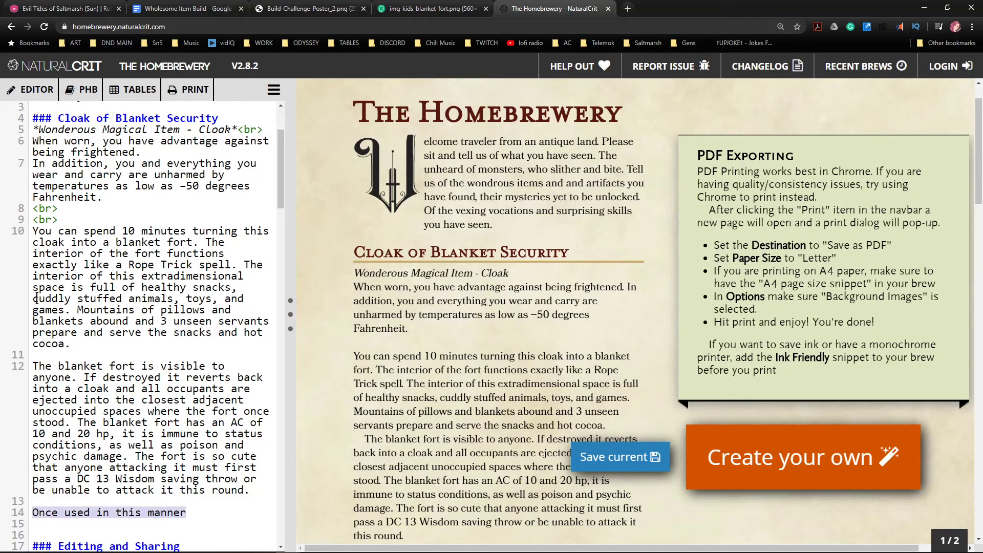
pyautogui.write('The cloa')
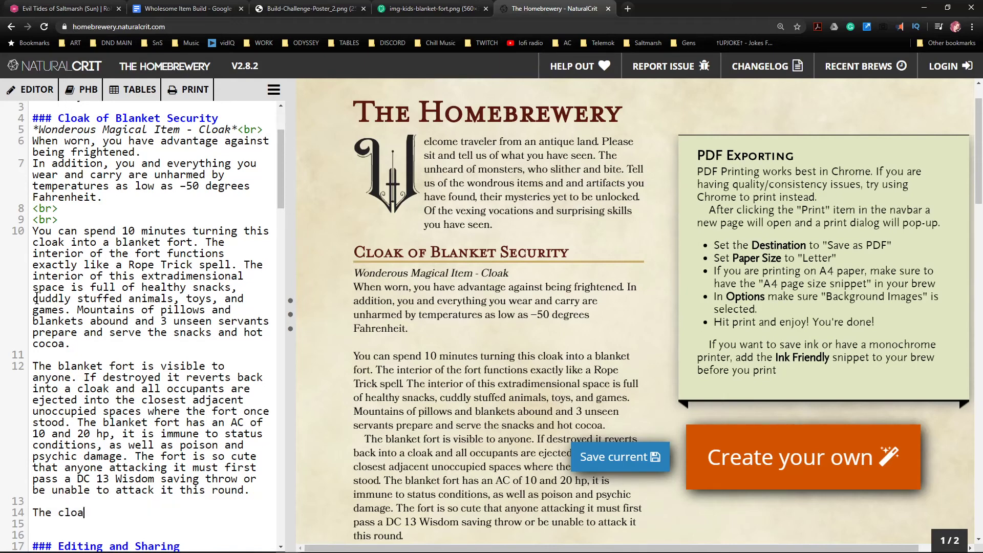
pyautogui.write('k cannot be used again in t')
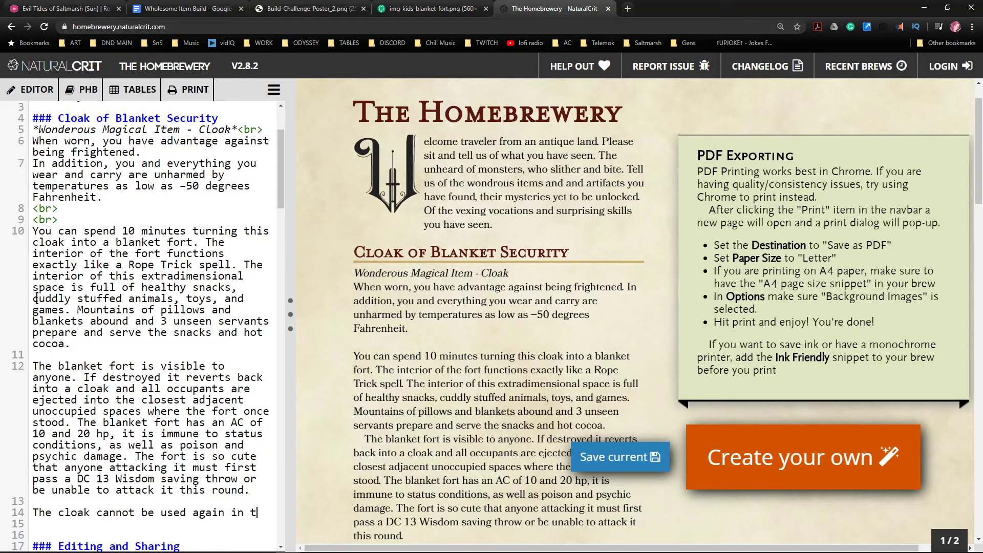
pyautogui.write('his manner ')
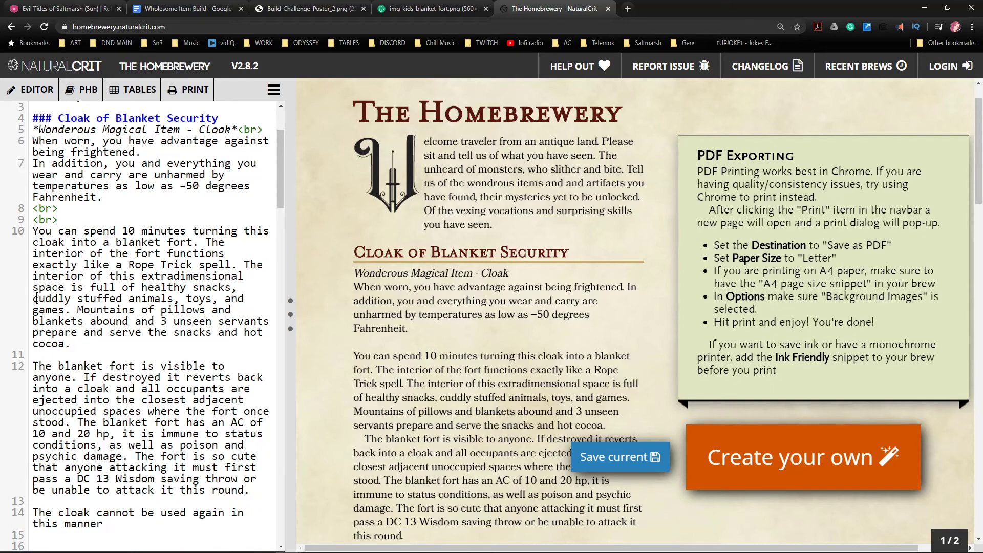
pyautogui.write('until the next dawn.')
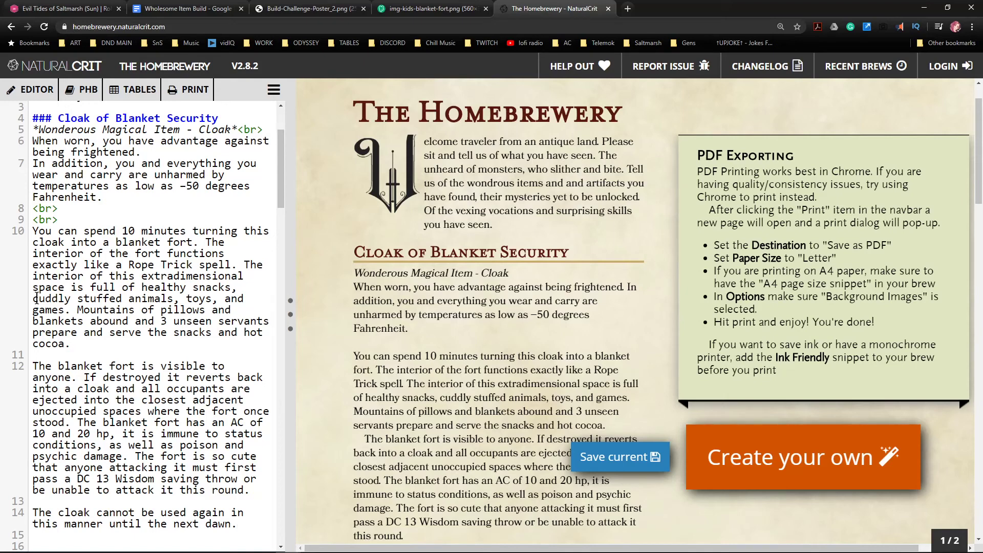
# Copy the two <br> tags above the blanket fort paragraph and paste them four times below the closing line about the next dawn.
pyautogui.scroll(-2, 434, 378)
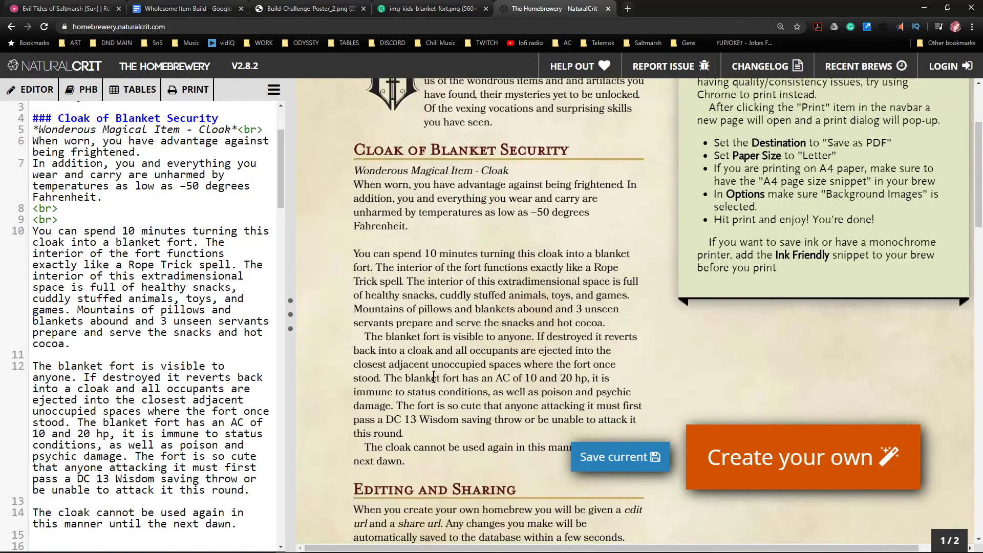
pyautogui.scroll(-1, 599, 420)
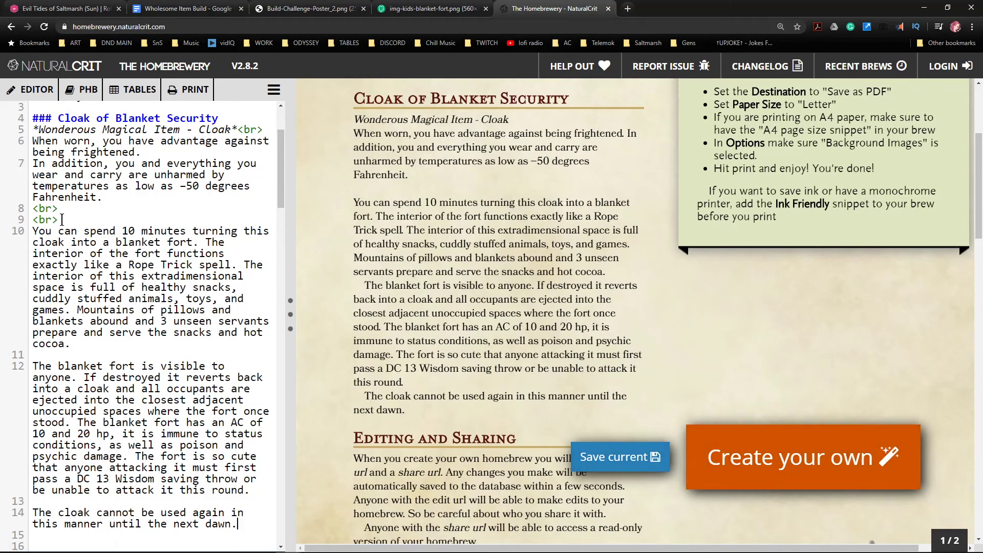
pyautogui.moveTo(62, 220); pyautogui.dragTo(31, 208)
pyautogui.hotkey('ctrl', 'c')
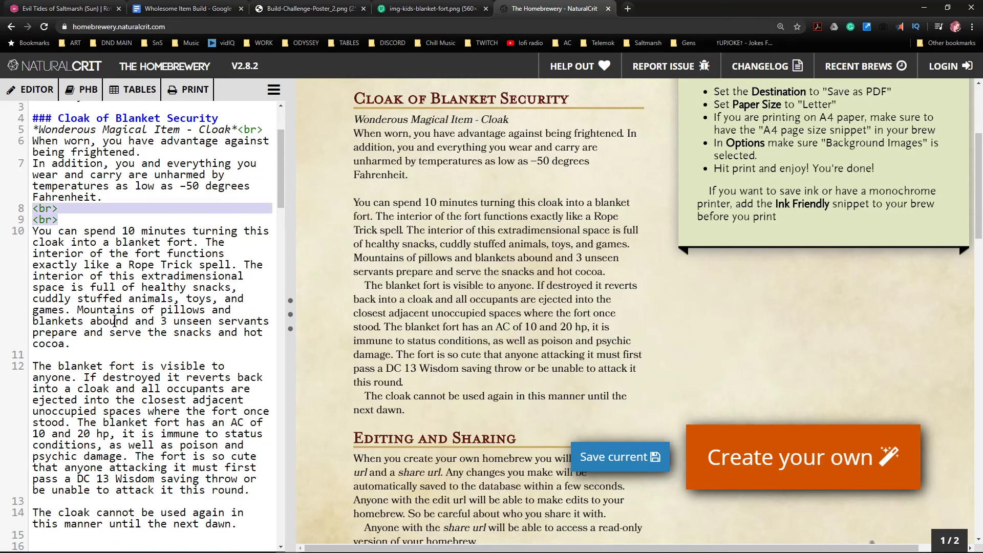
pyautogui.scroll(-1, 129, 505)
pyautogui.scroll(-1, 129, 505)
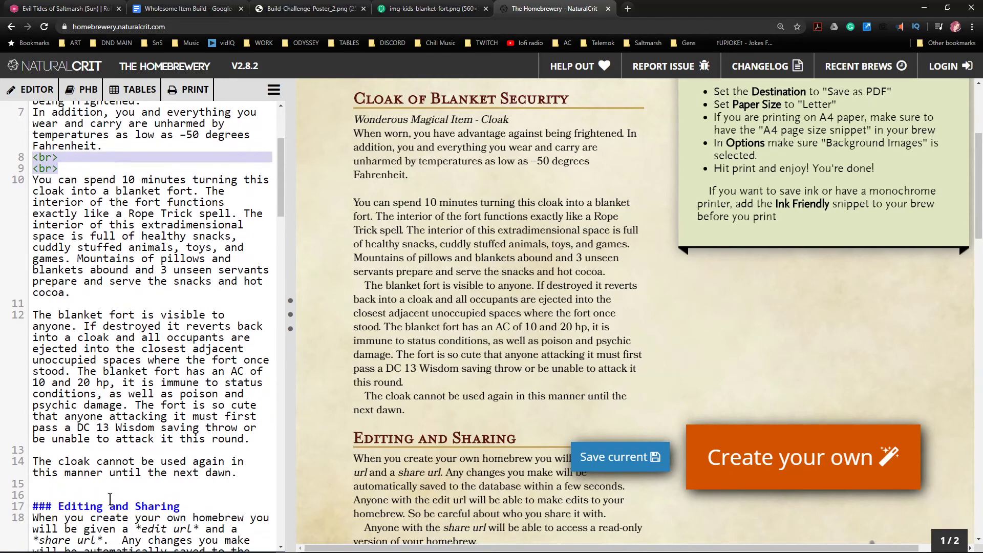
pyautogui.click(107, 488)
pyautogui.hotkey('ctrl', 'v')
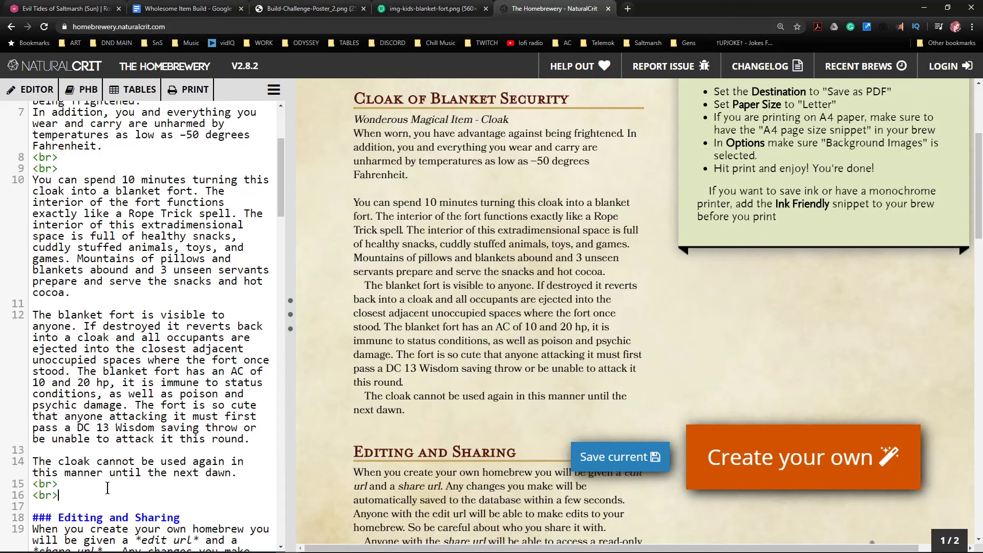
pyautogui.hotkey('ctrl', 'v')
pyautogui.hotkey('ctrl', 'v')
pyautogui.hotkey('ctrl', 'v')
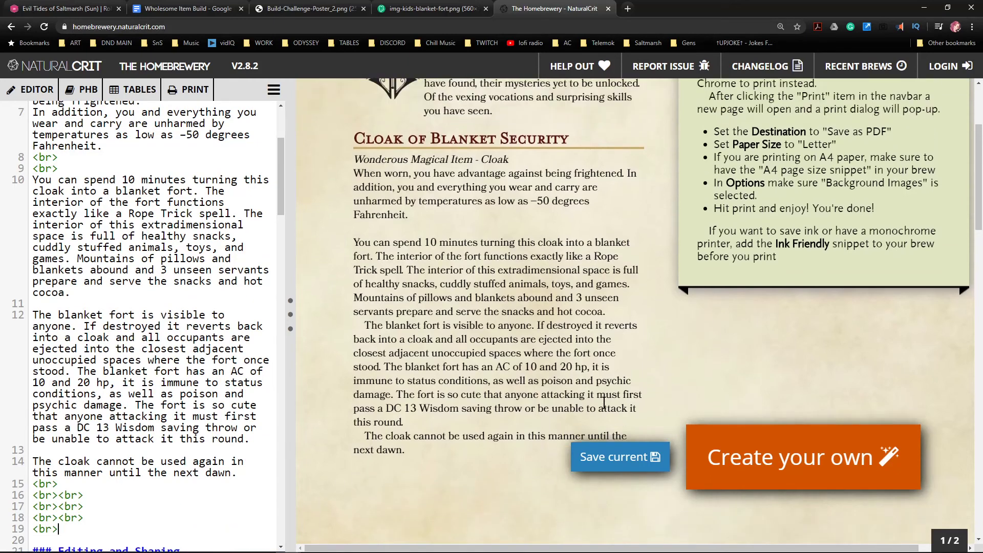
# Shrink the editor pane and capture a screen snip of the rendered Cloak of Blanket Security text with blank parchment below it.
pyautogui.scroll(-1, 588, 332)
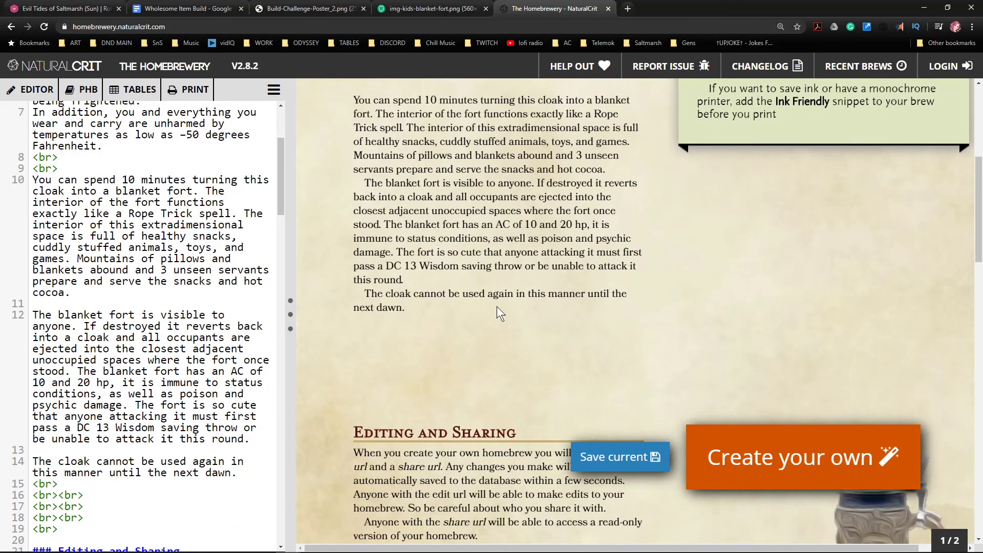
pyautogui.moveTo(296, 279); pyautogui.dragTo(50, 283)
pyautogui.scroll(4, 286, 340)
pyautogui.scroll(-1, 285, 339)
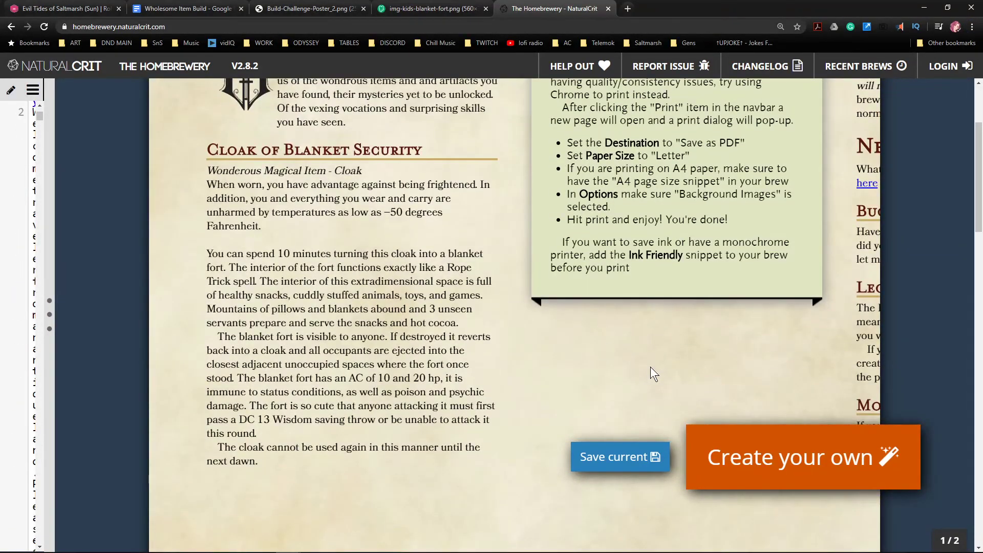
pyautogui.press('super+shift+s')
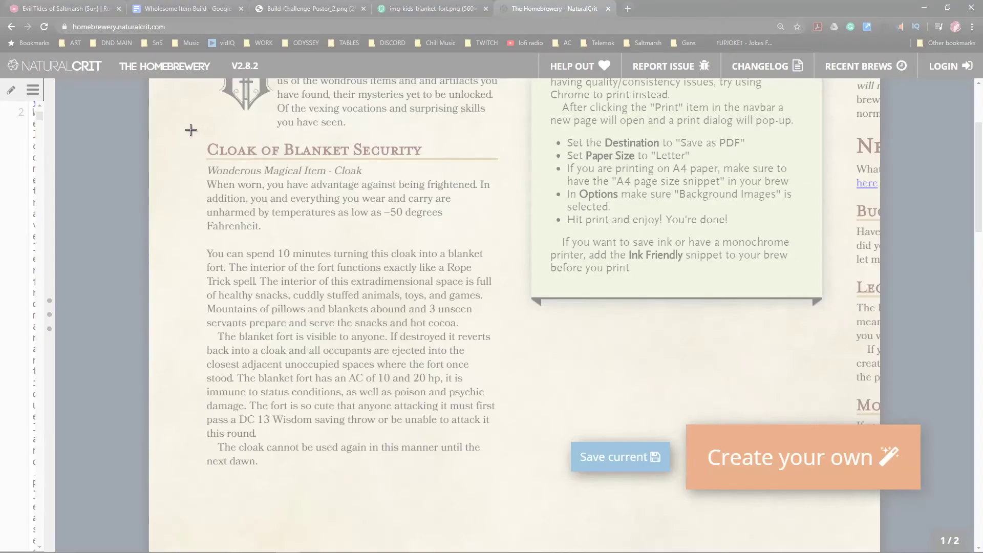
pyautogui.moveTo(184, 131); pyautogui.dragTo(517, 544)
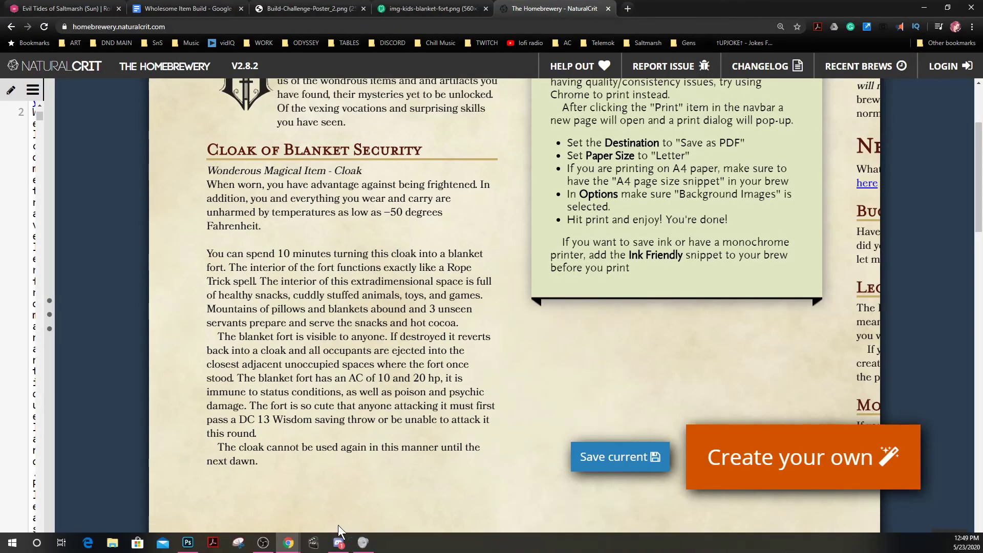
# Switch to Photoshop and open BuildBattle_Prize.psd.
pyautogui.click(188, 542)
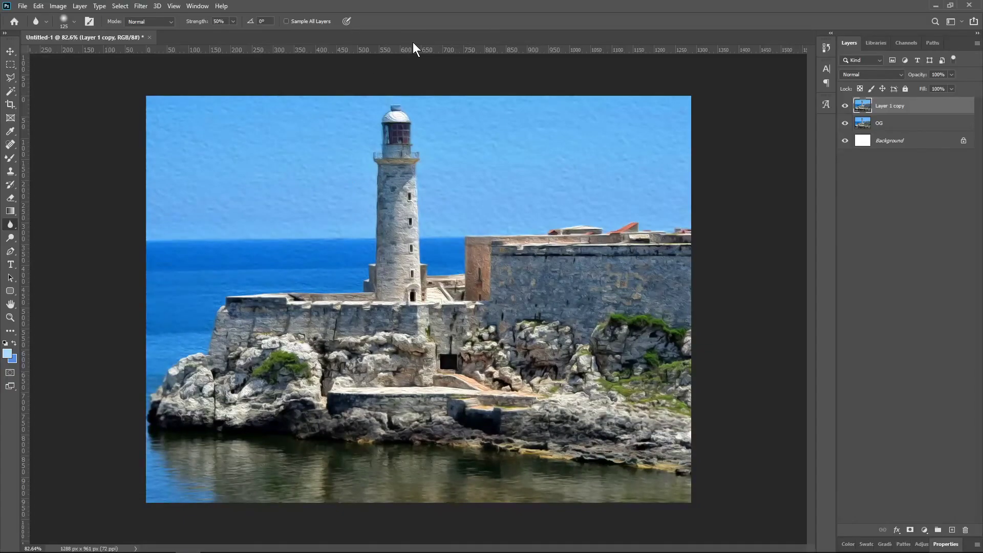
pyautogui.click(21, 6)
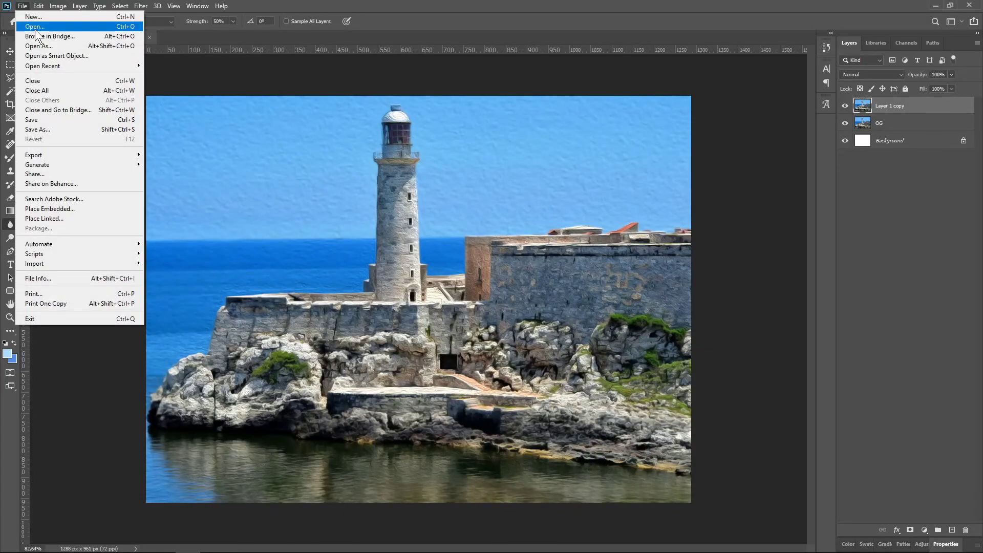
pyautogui.click(35, 29)
pyautogui.moveTo(241, 12); pyautogui.dragTo(982, 118)
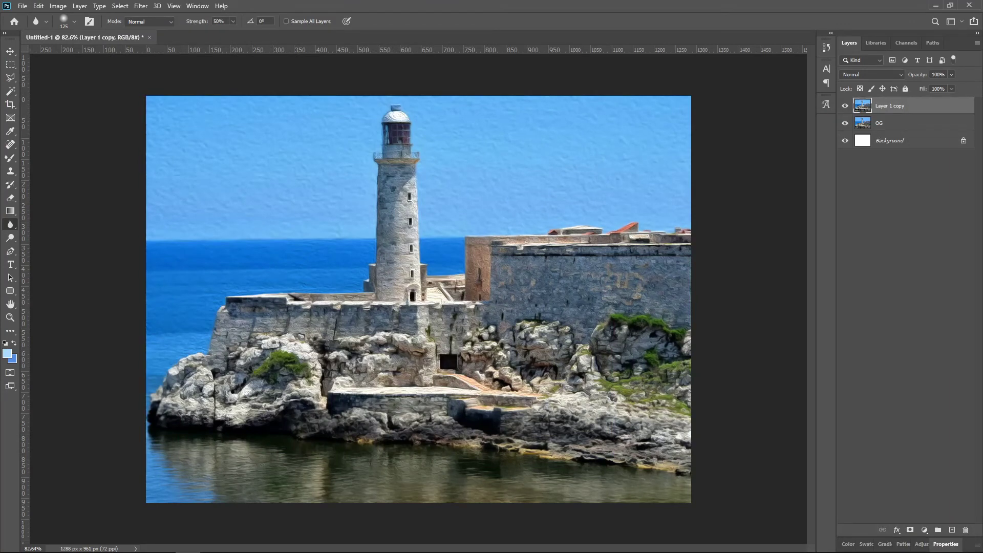
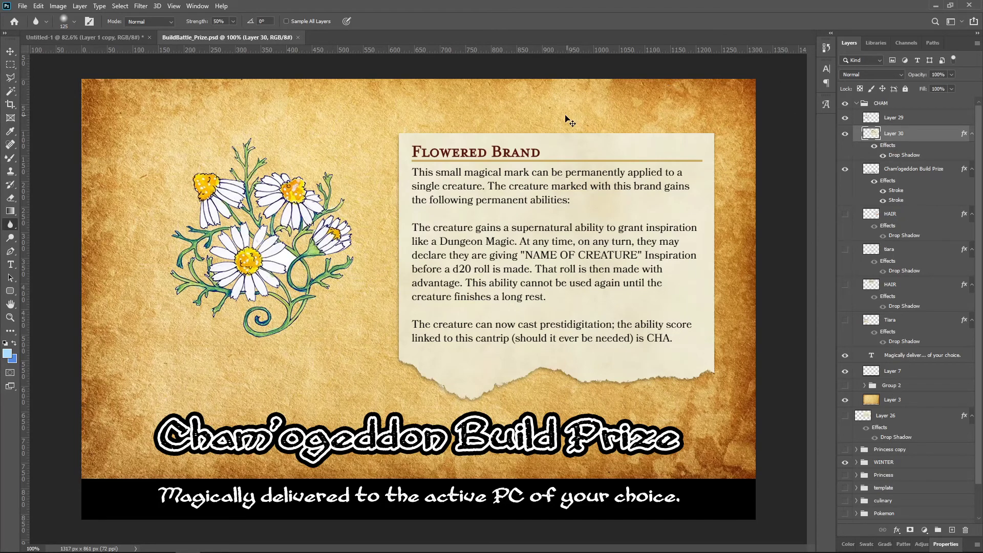
# Paste the Cloak of Blanket Security snip into the prize poster and move it over the Flowered Brand card.
pyautogui.hotkey('ctrl', 'v')
pyautogui.press('v')
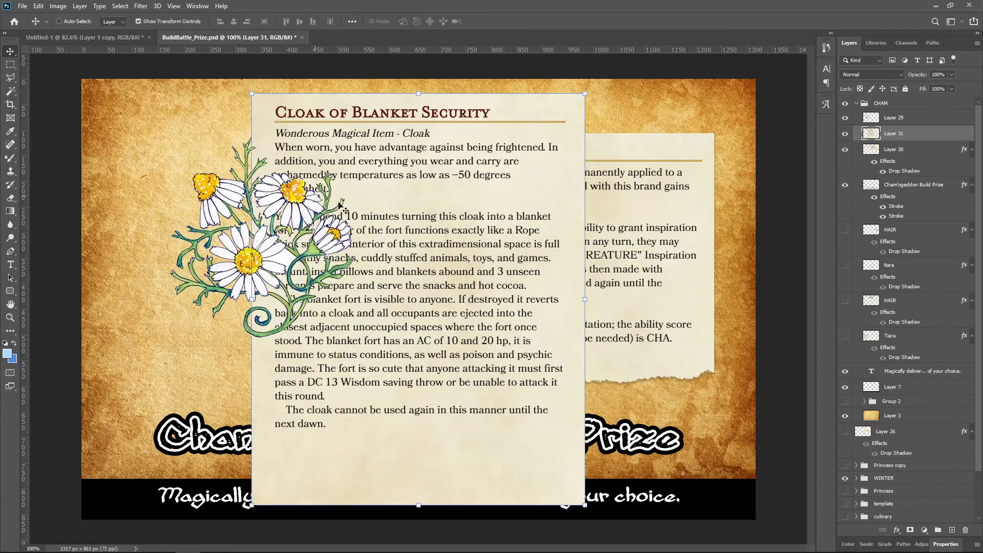
pyautogui.moveTo(446, 224); pyautogui.dragTo(556, 213)
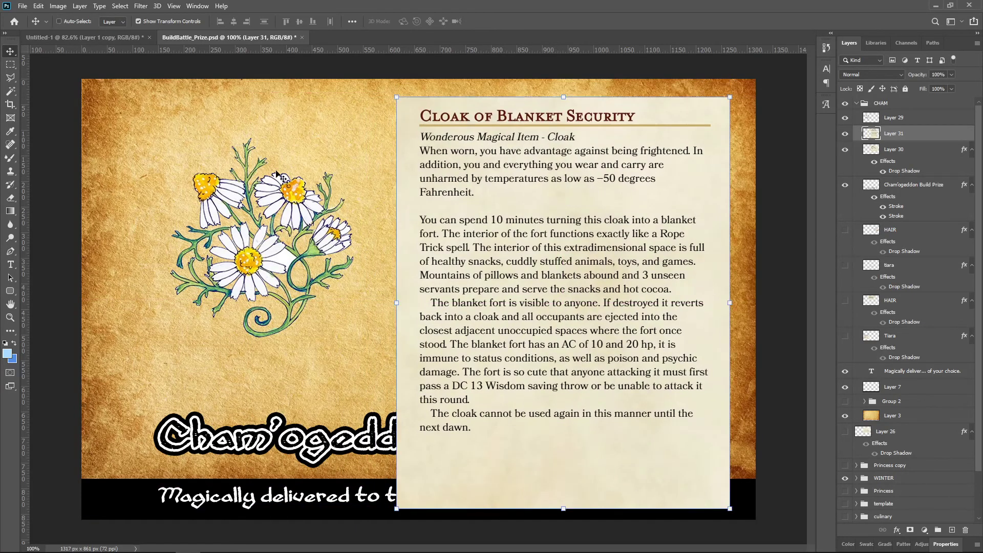
pyautogui.click(22, 6)
pyautogui.press('Right')
pyautogui.press('Right')
pyautogui.press('Right')
pyautogui.press('Right')
pyautogui.press('Right')
pyautogui.press('Right')
pyautogui.press('Right')
pyautogui.press('Right')
pyautogui.press('Right')
pyautogui.press('Right')
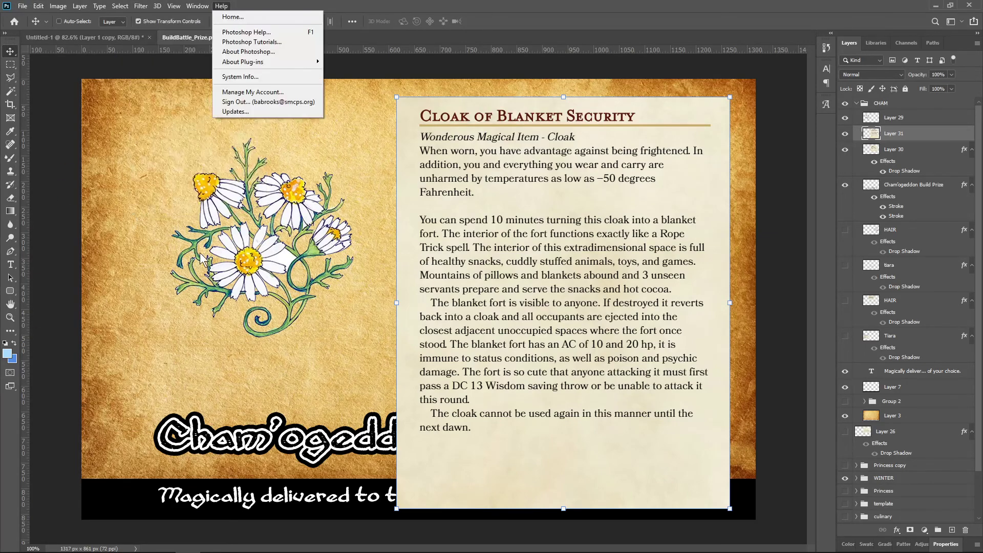
pyautogui.click(143, 242)
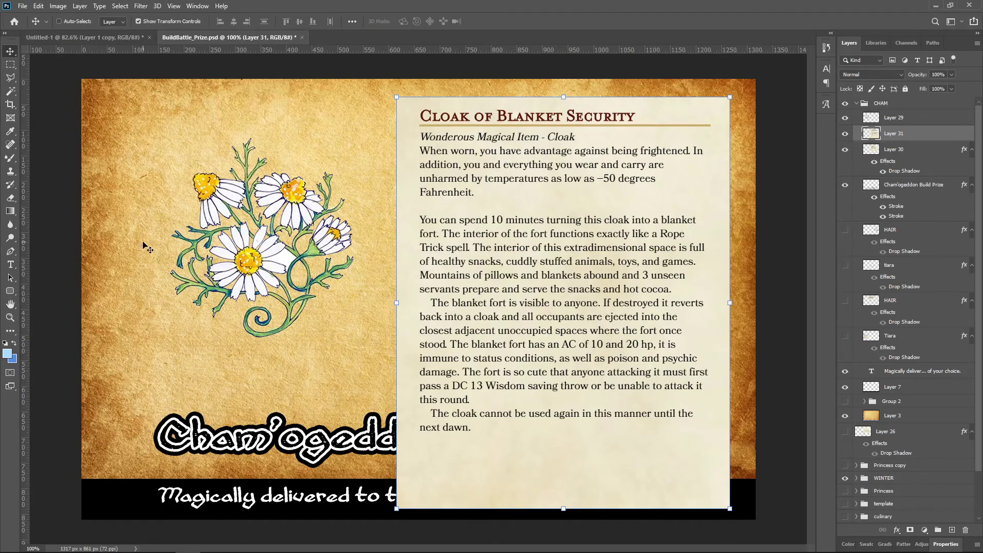
# Select the Eraser tool and give it the 500 px Torn Paper Brushes.psd brush.
pyautogui.press('e')
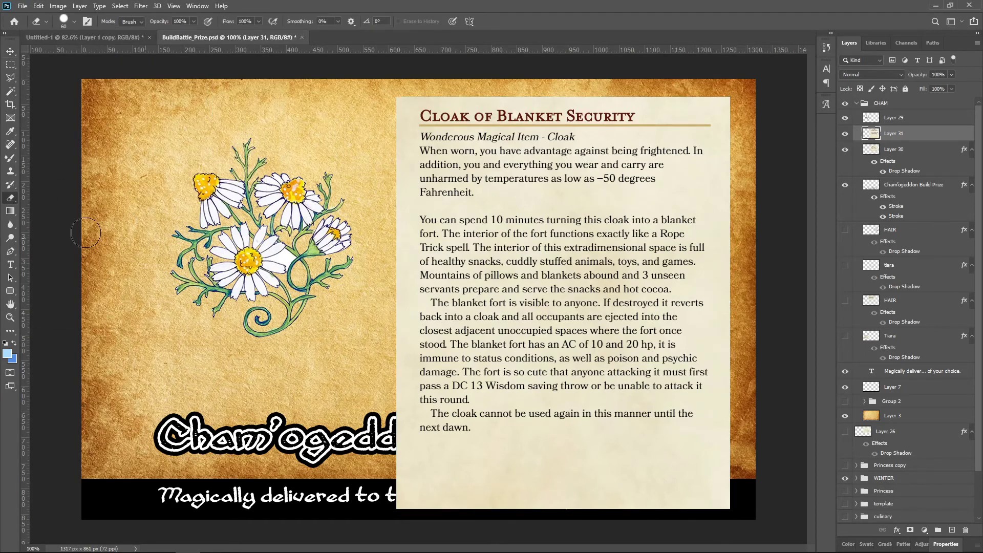
pyautogui.click(47, 22)
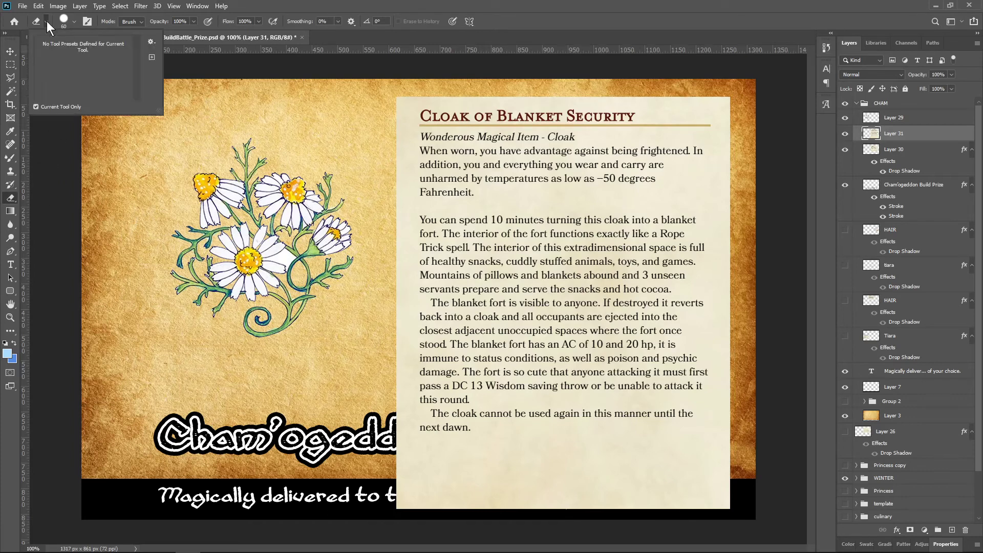
pyautogui.click(75, 21)
pyautogui.scroll(-5, 96, 123)
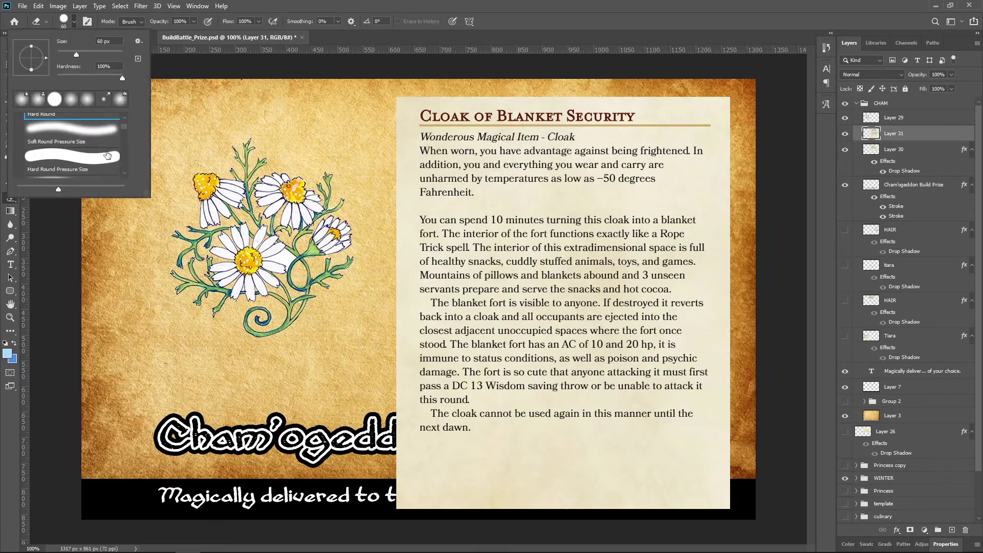
pyautogui.scroll(-8, 90, 161)
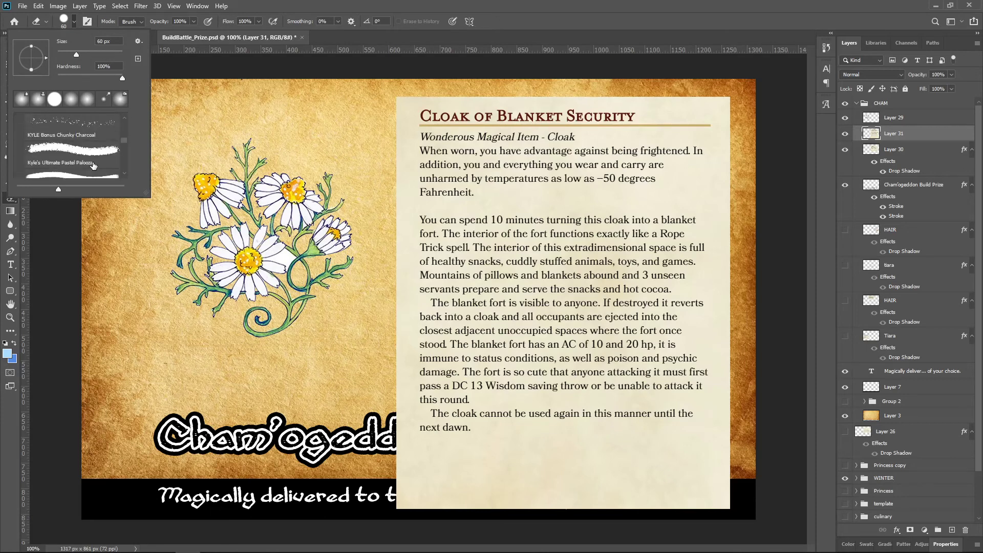
pyautogui.scroll(-10, 97, 169)
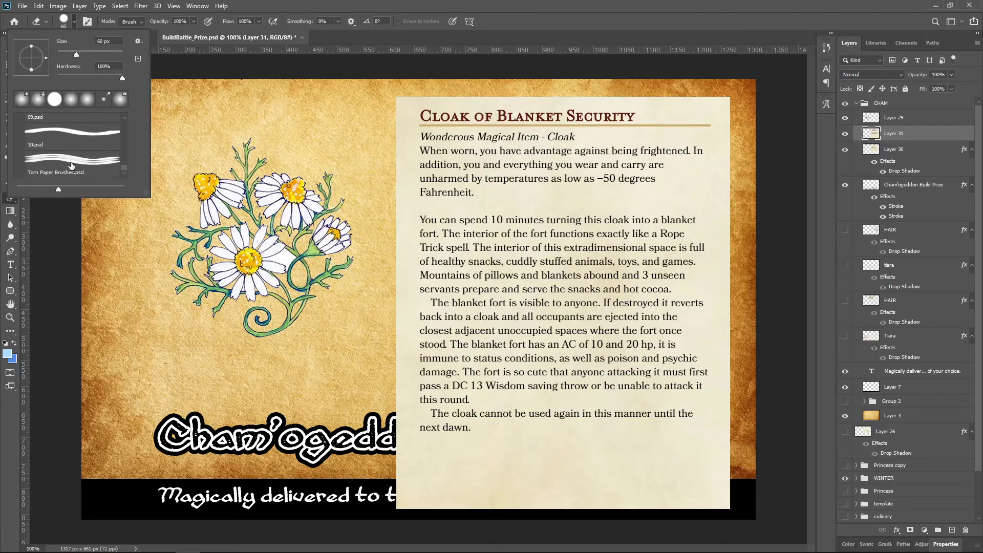
pyautogui.click(71, 164)
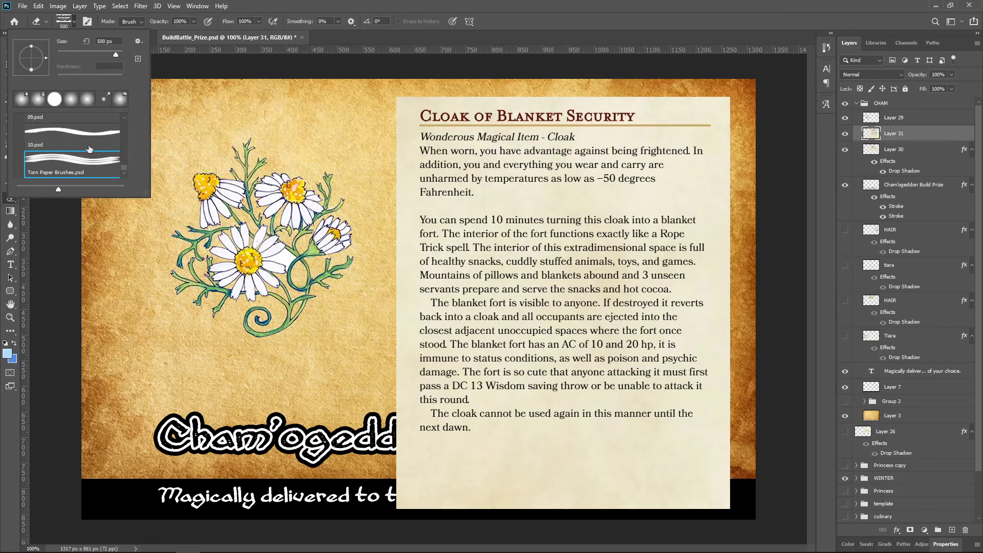
# Switch the eraser to the 2071 px 01.psd brush from the Torn Paper Brushes folder.
pyautogui.scroll(1, 64, 143)
pyautogui.click(62, 150)
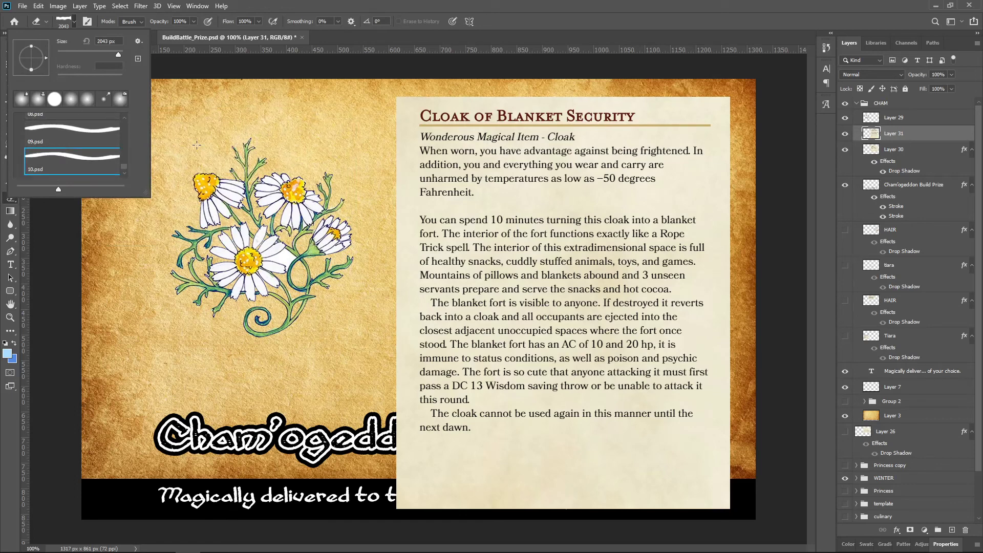
pyautogui.click(49, 134)
pyautogui.scroll(1, 67, 132)
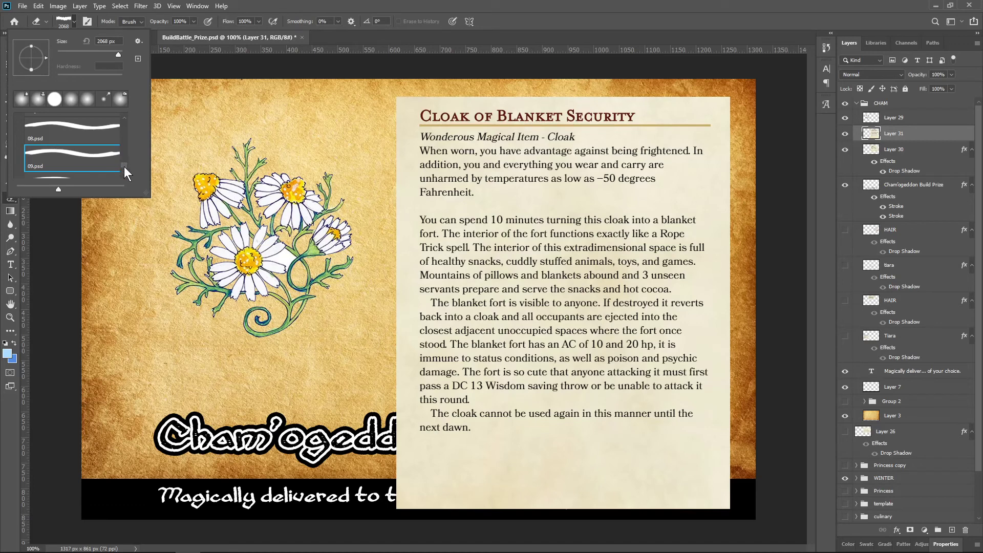
pyautogui.moveTo(123, 167); pyautogui.dragTo(125, 148)
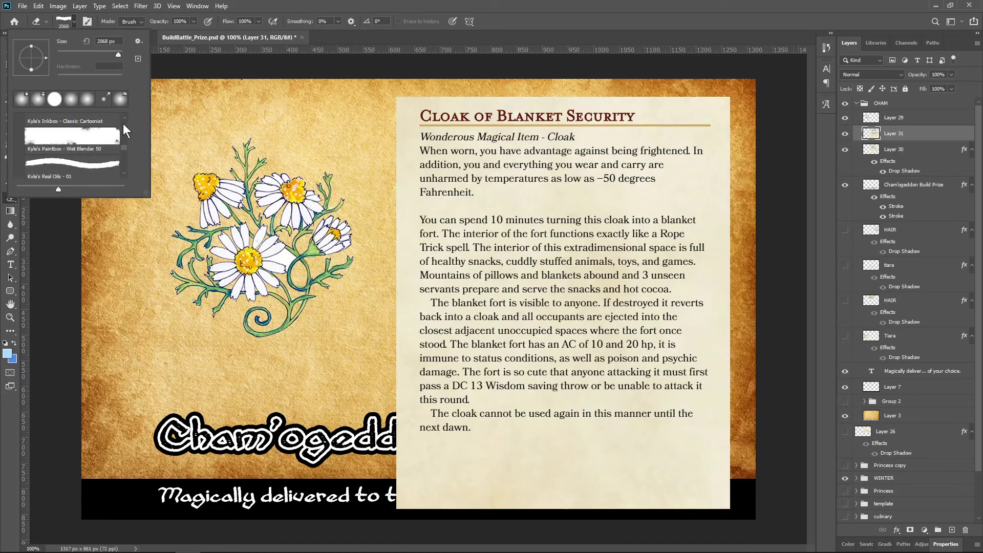
pyautogui.click(124, 118)
pyautogui.click(125, 173)
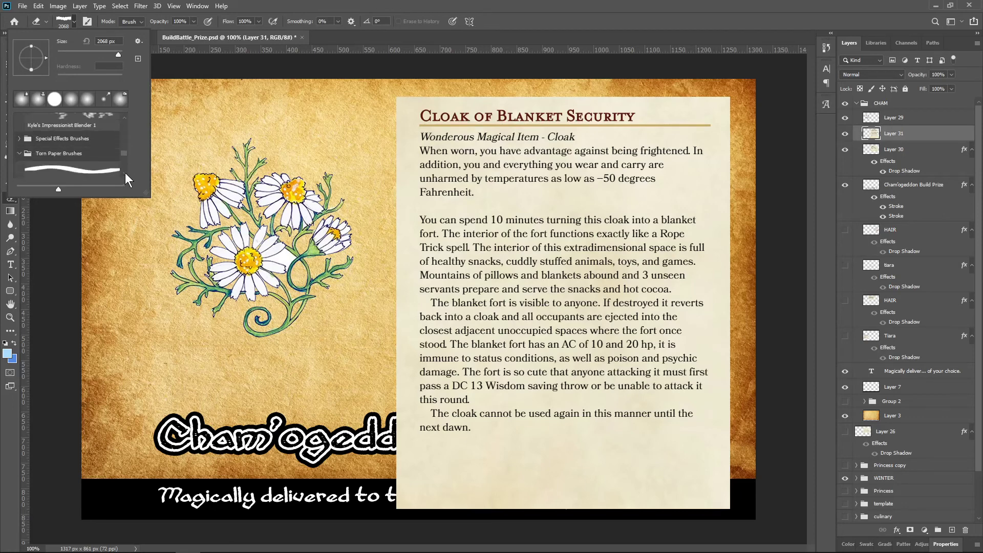
pyautogui.click(57, 156)
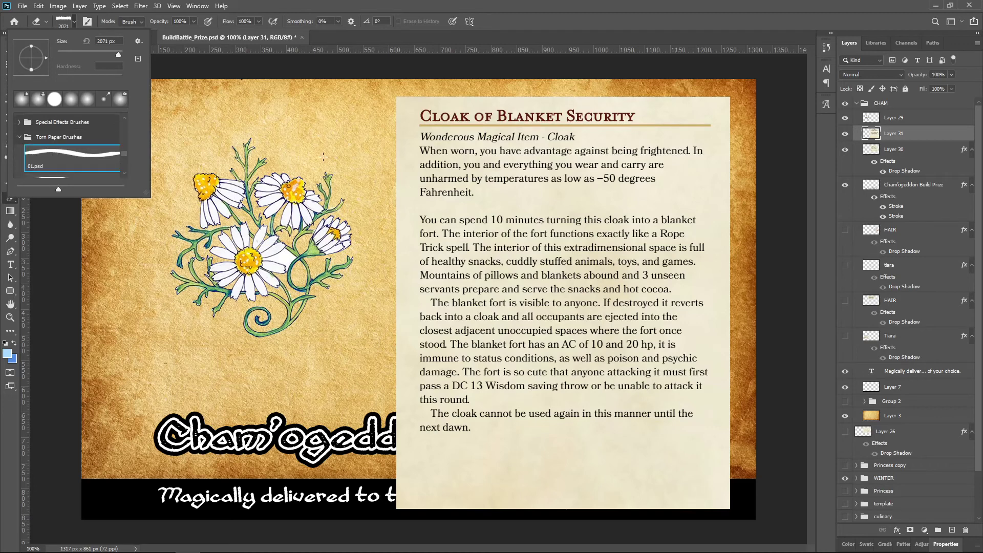
pyautogui.click(448, 210)
pyautogui.click(450, 213)
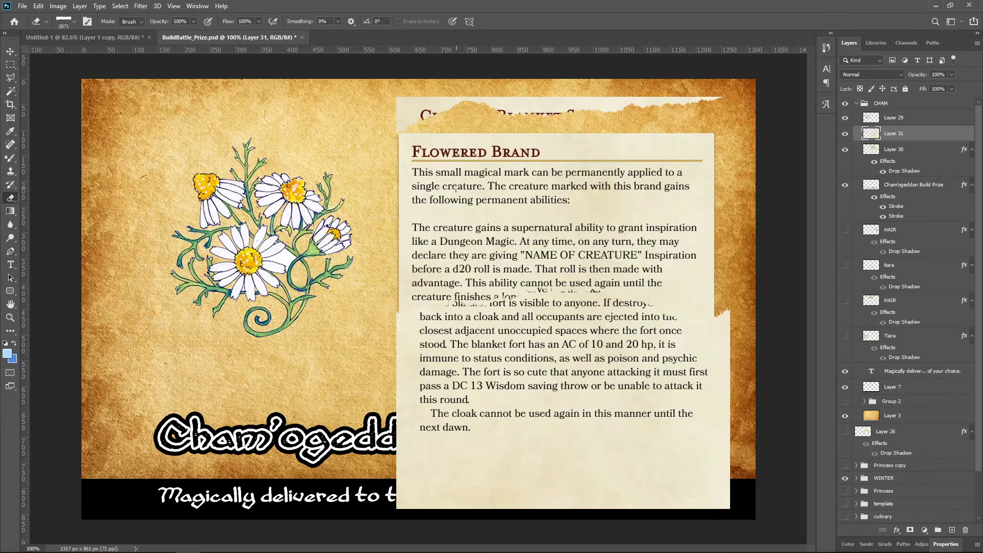
pyautogui.hotkey('ctrl', 'z')
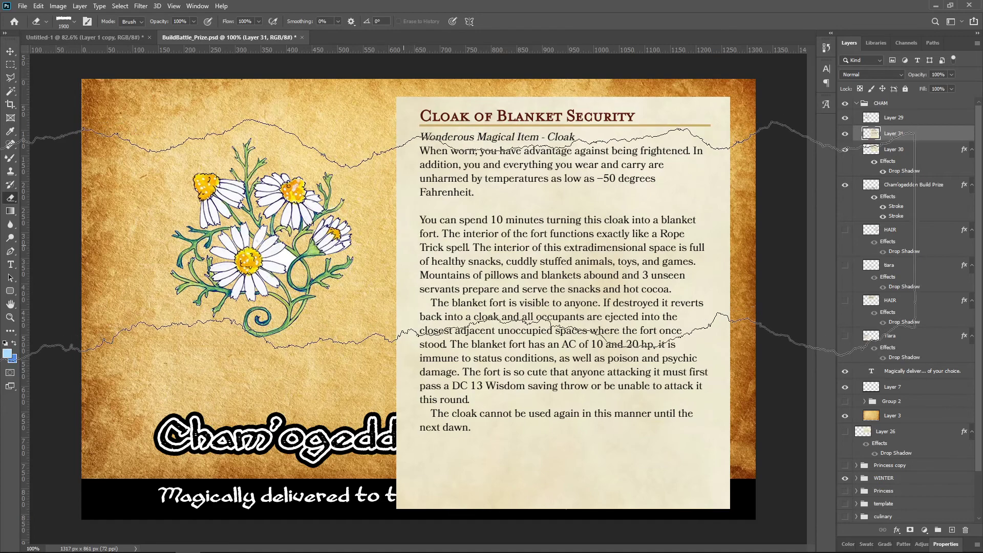
# Reduce the torn-paper eraser to 1000 px and erase a ragged edge across the blank bottom of the Cloak of Blanket Security card.
pyautogui.press('[')
pyautogui.press('[')
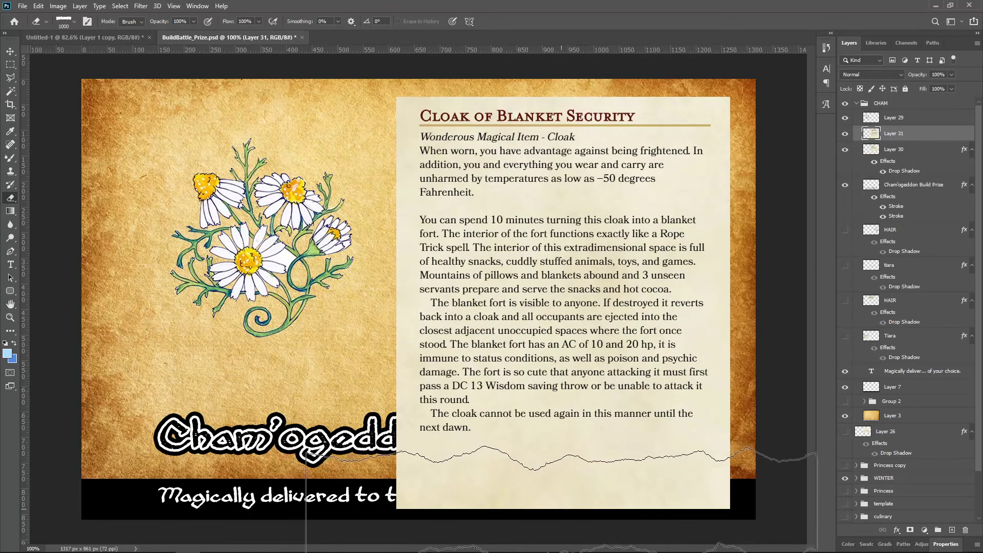
pyautogui.click(553, 507)
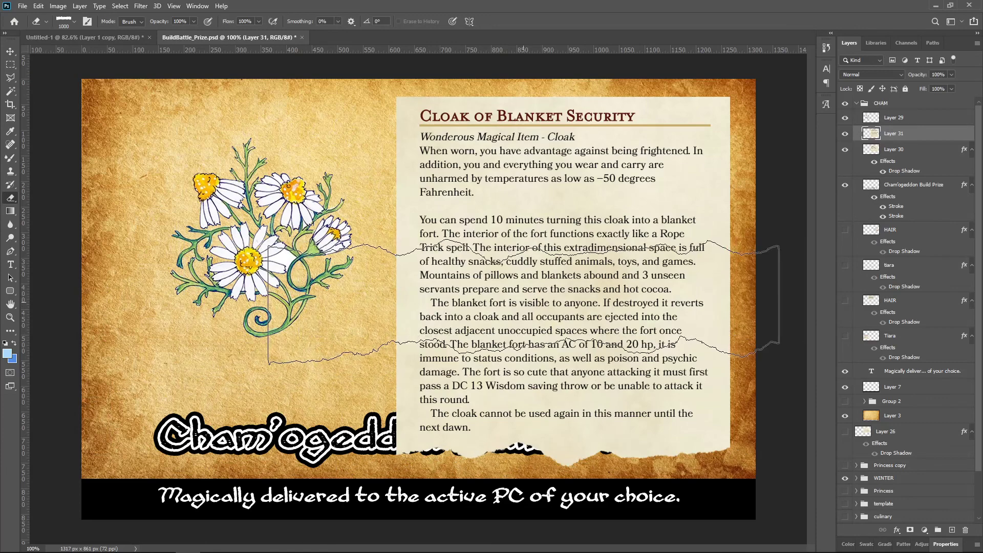
# Scale the Cloak of Blanket Security card to 88.37% and move it up so it sits above the poster title.
pyautogui.press('v')
pyautogui.moveTo(396, 98); pyautogui.dragTo(435, 141)
pyautogui.moveTo(565, 323); pyautogui.dragTo(567, 275)
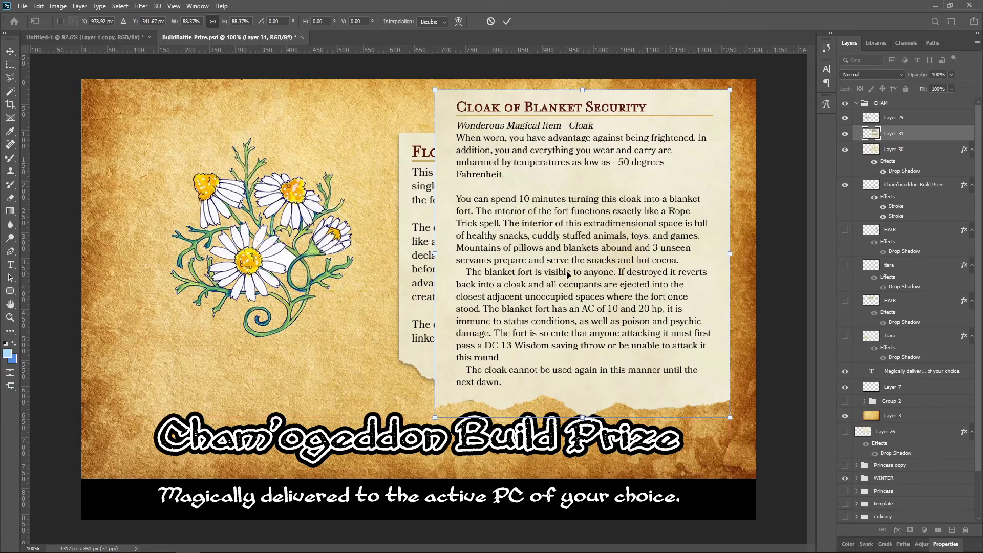
pyautogui.press('Return')
# Change the Winter Season Build Prize text layer to read "Wholesome Build Prize".
pyautogui.press('t')
pyautogui.click(421, 438)
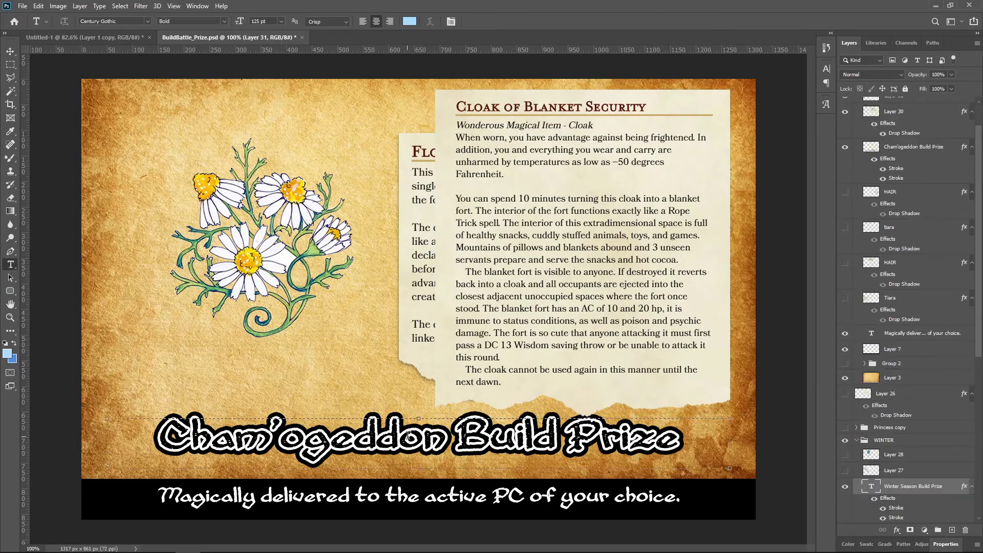
pyautogui.moveTo(453, 437); pyautogui.dragTo(121, 423)
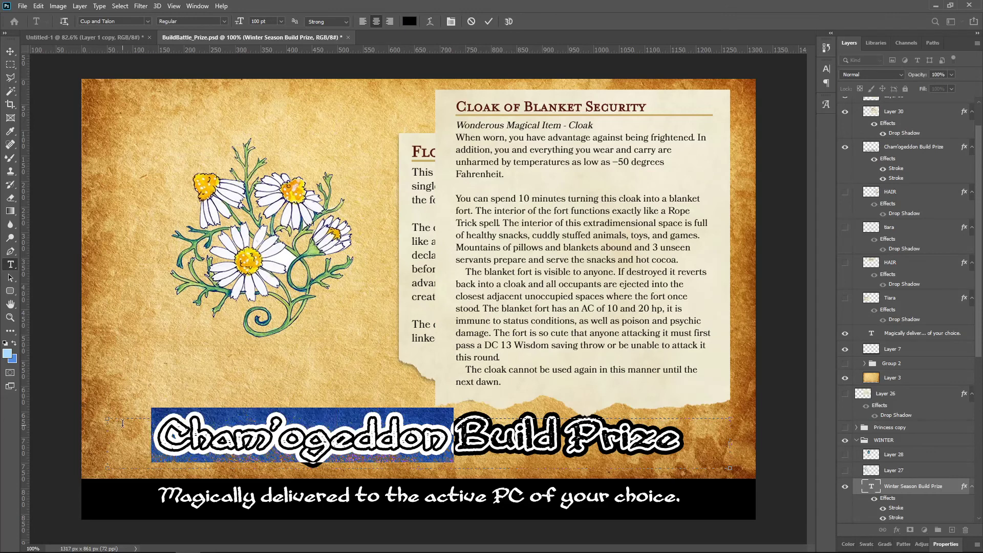
pyautogui.write('Blanket Fo')
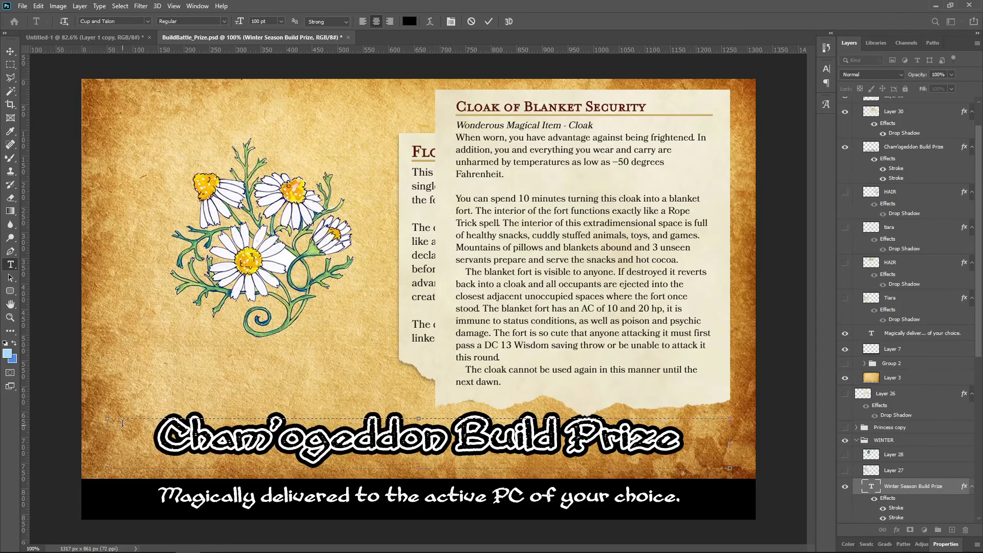
pyautogui.hotkey('ctrl', 'Return')
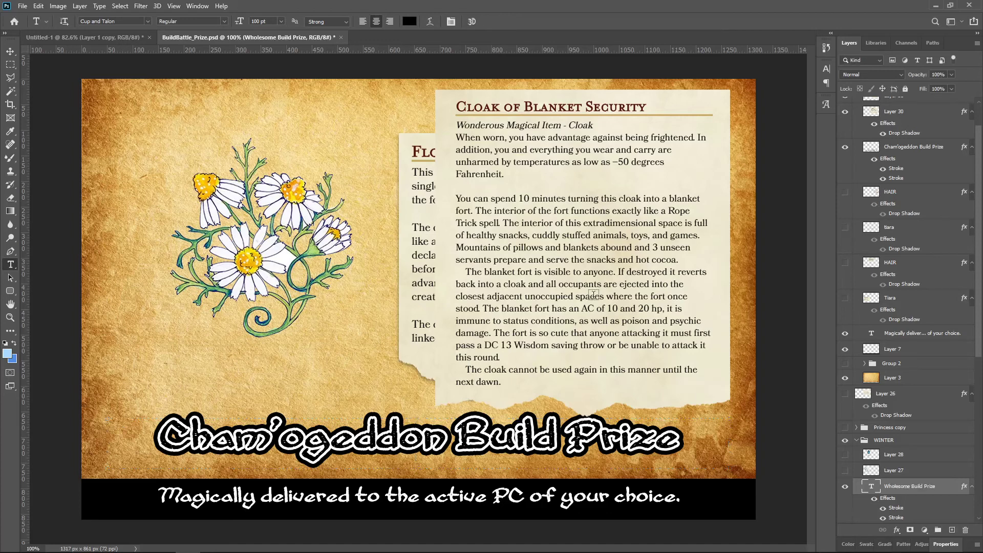
# Try to move the Wholesome Build Prize title on the poster and examine where its layer sits in the WINTER group.
pyautogui.scroll(-3, 897, 422)
pyautogui.scroll(-3, 897, 422)
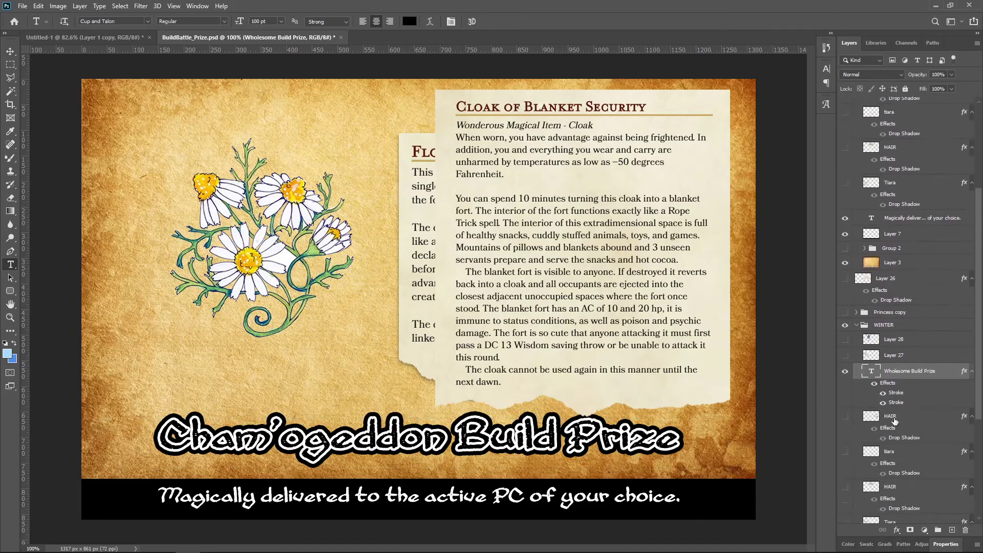
pyautogui.click(10, 51)
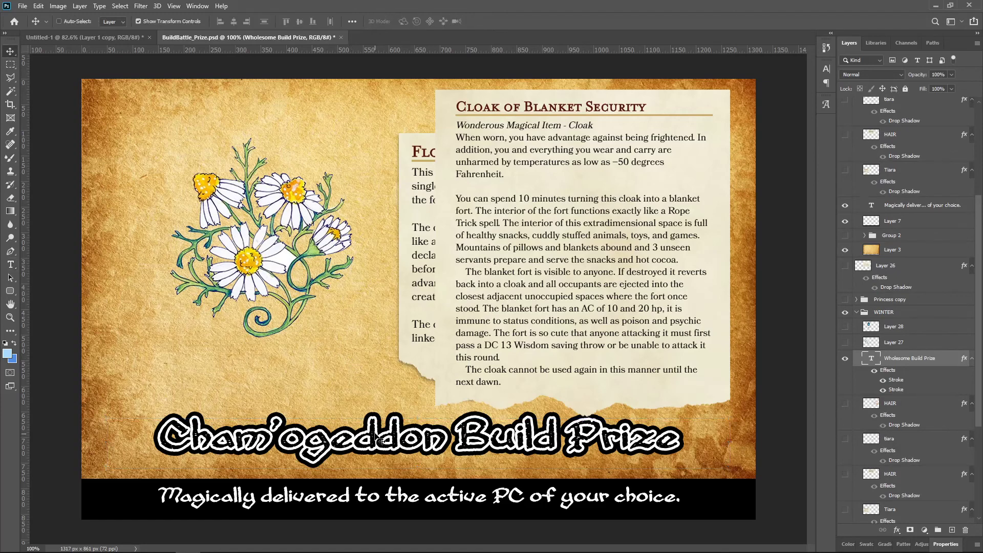
pyautogui.moveTo(375, 434); pyautogui.dragTo(313, 371)
pyautogui.scroll(1, 930, 302)
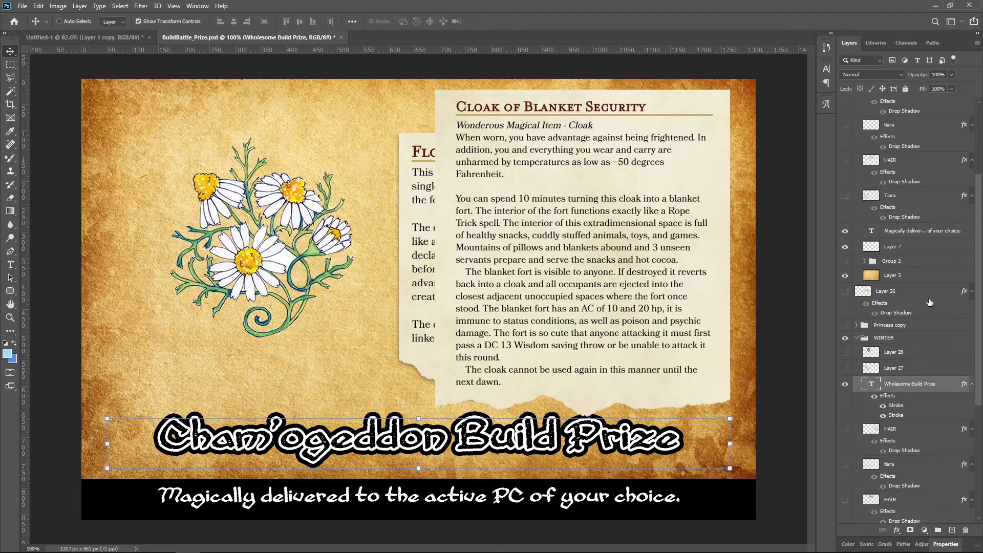
pyautogui.scroll(-1, 937, 333)
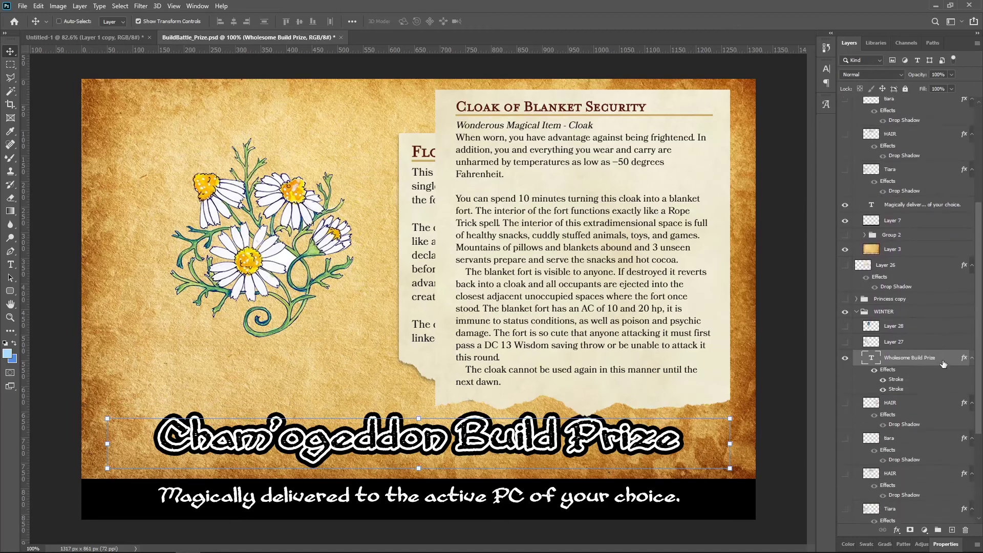
pyautogui.scroll(-6, 942, 374)
pyautogui.scroll(1, 939, 382)
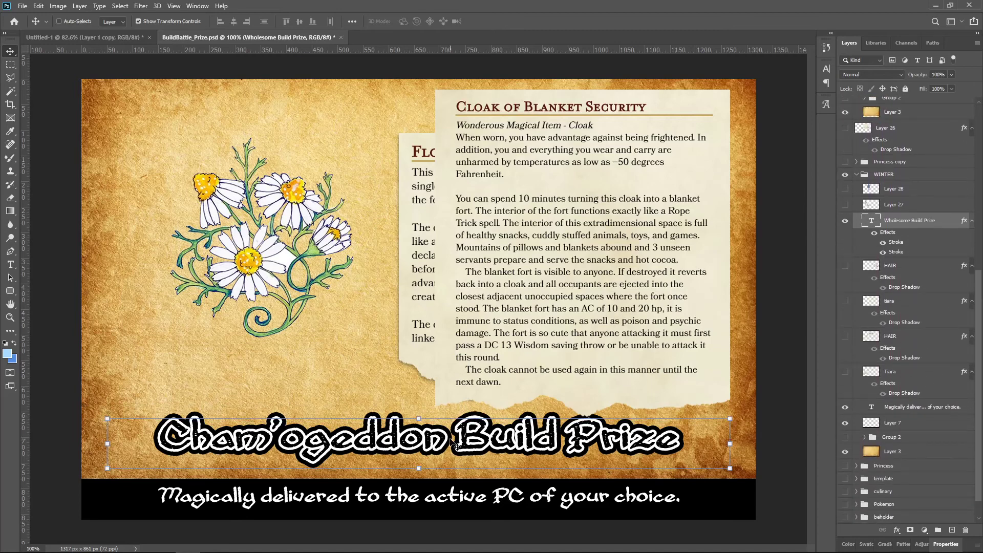
# Try to retype the words before "Build Prize" in the poster title once more.
pyautogui.press('t')
pyautogui.click(434, 440)
pyautogui.moveTo(458, 440); pyautogui.dragTo(174, 430)
pyautogui.press('BackSpace')
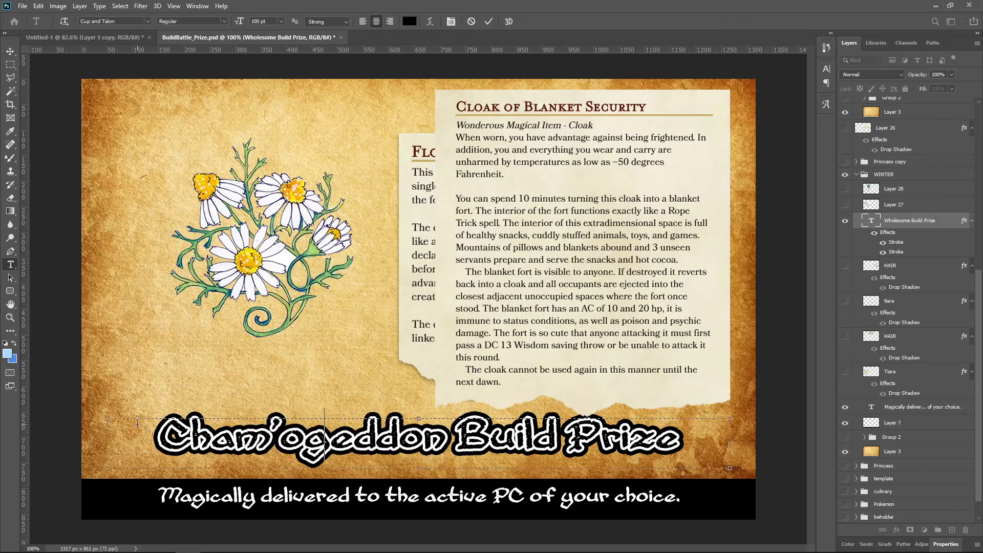
pyautogui.hotkey('ctrl', 'Return')
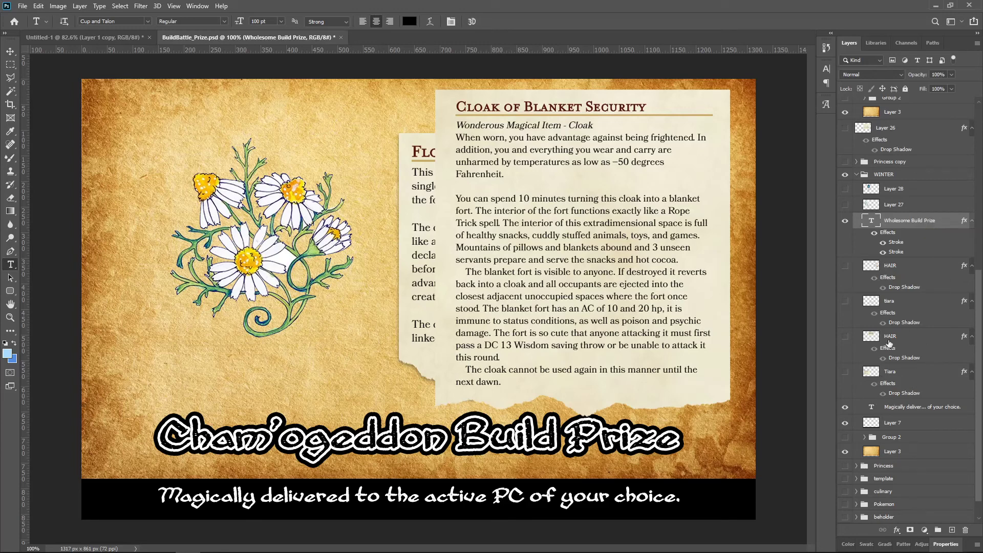
# Toggle the visibility of the CHAM group's parchment background, Layer 3, to check which title lies beneath it.
pyautogui.scroll(5, 900, 263)
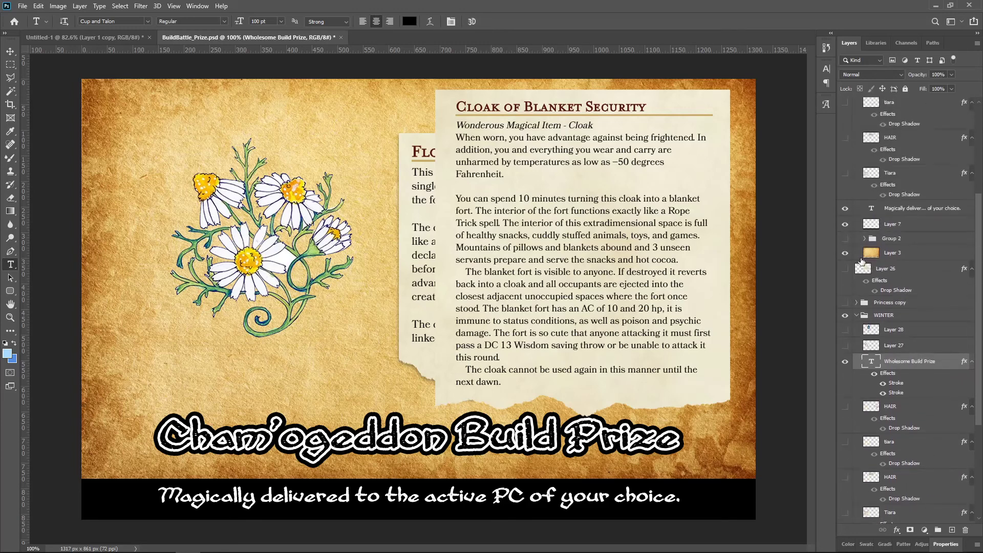
pyautogui.click(846, 253)
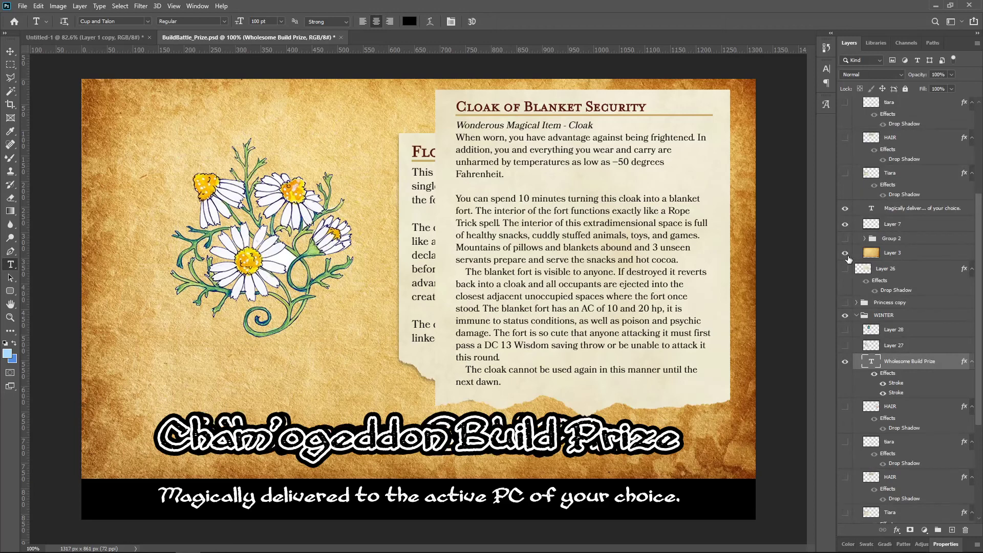
pyautogui.click(846, 253)
pyautogui.scroll(5, 849, 260)
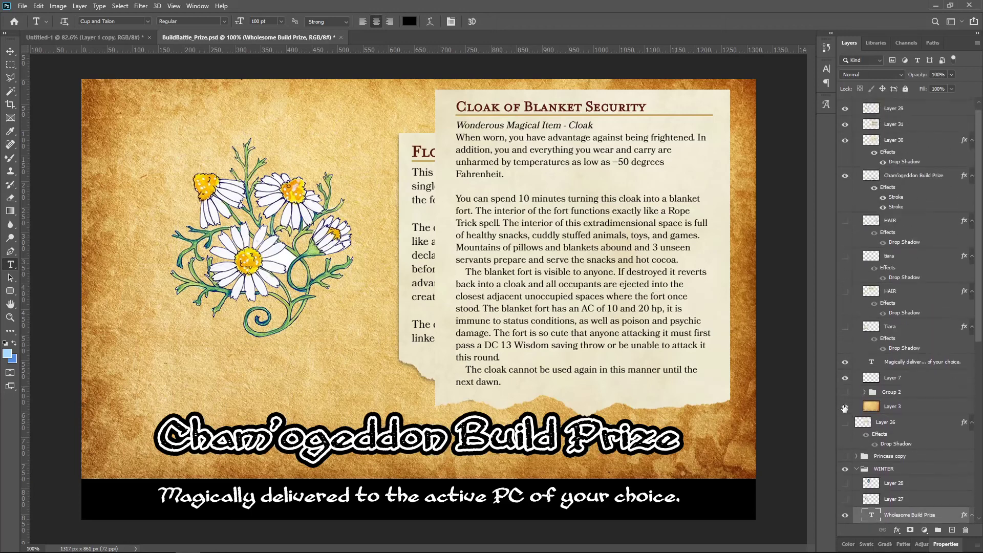
pyautogui.click(848, 409)
pyautogui.click(847, 408)
pyautogui.scroll(1, 871, 399)
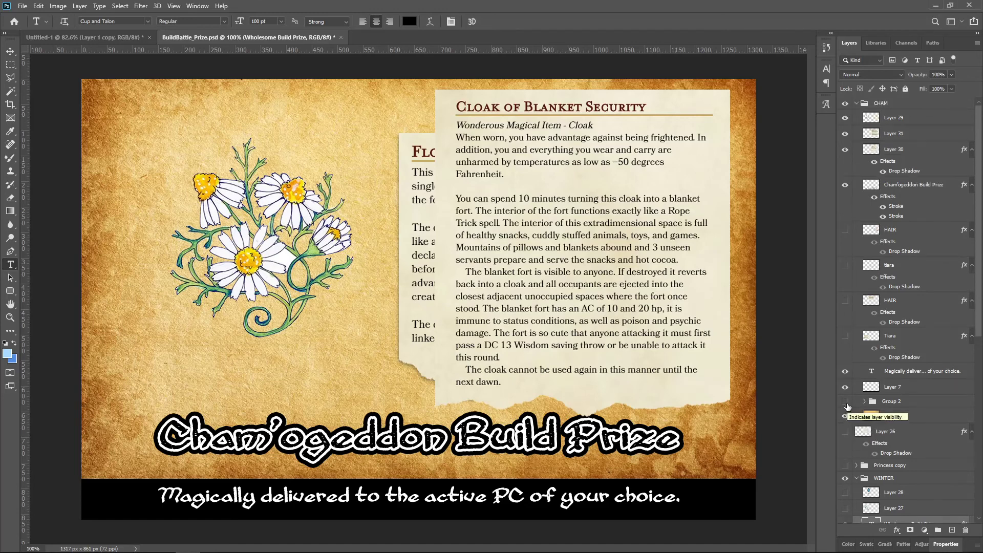
# Move Layer 31 with the cloak card out of the CHAM group to above it, and collapse the CHAM and WINTER groups.
pyautogui.click(925, 186)
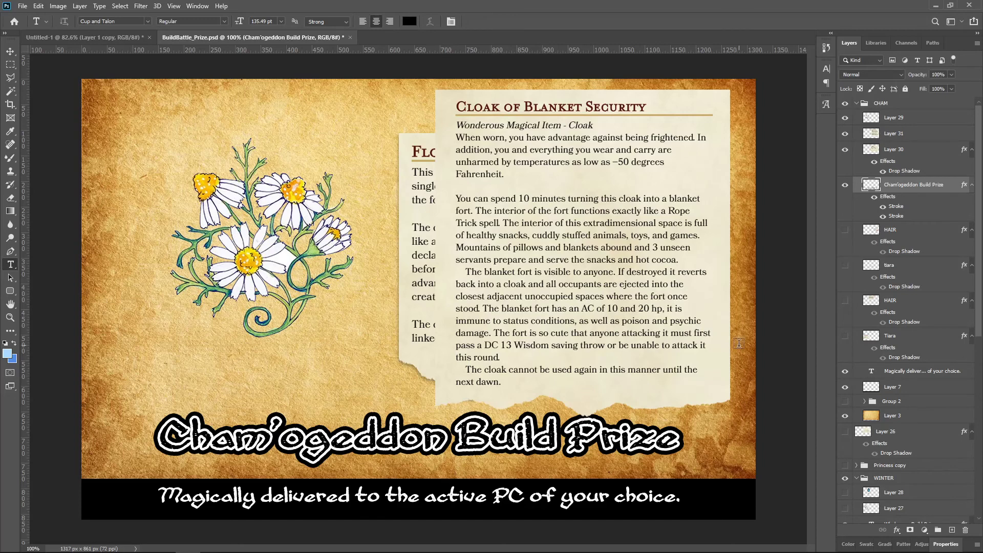
pyautogui.click(857, 478)
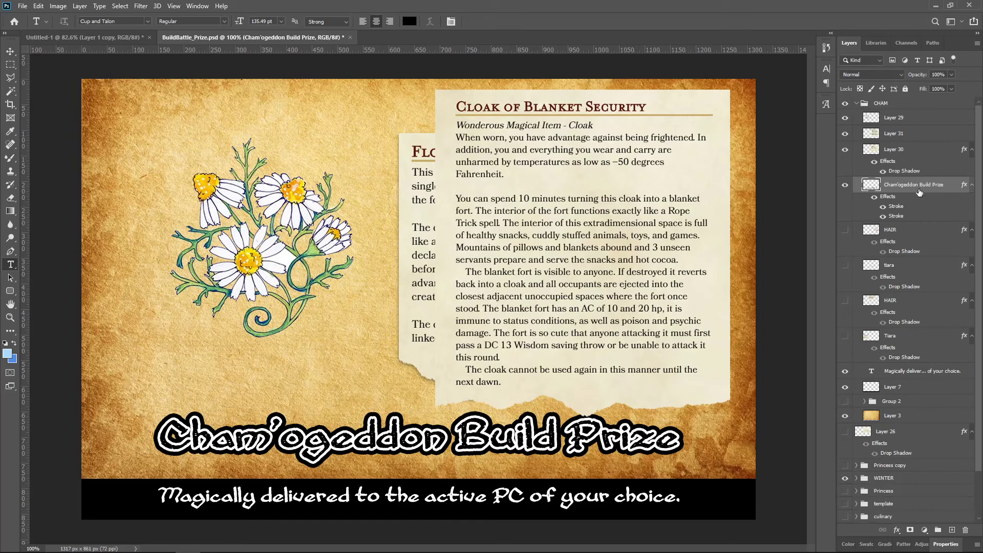
pyautogui.moveTo(902, 135); pyautogui.dragTo(902, 103)
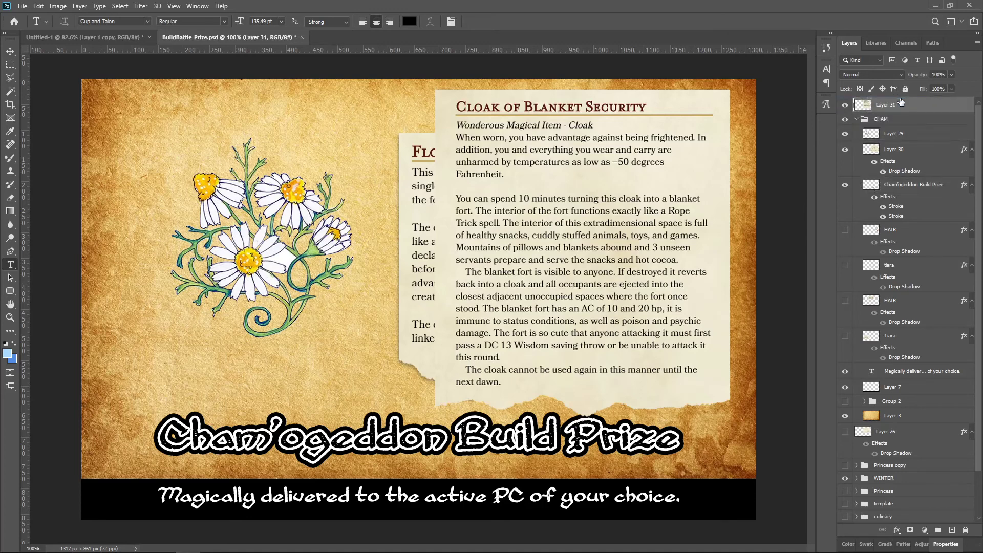
pyautogui.click(856, 120)
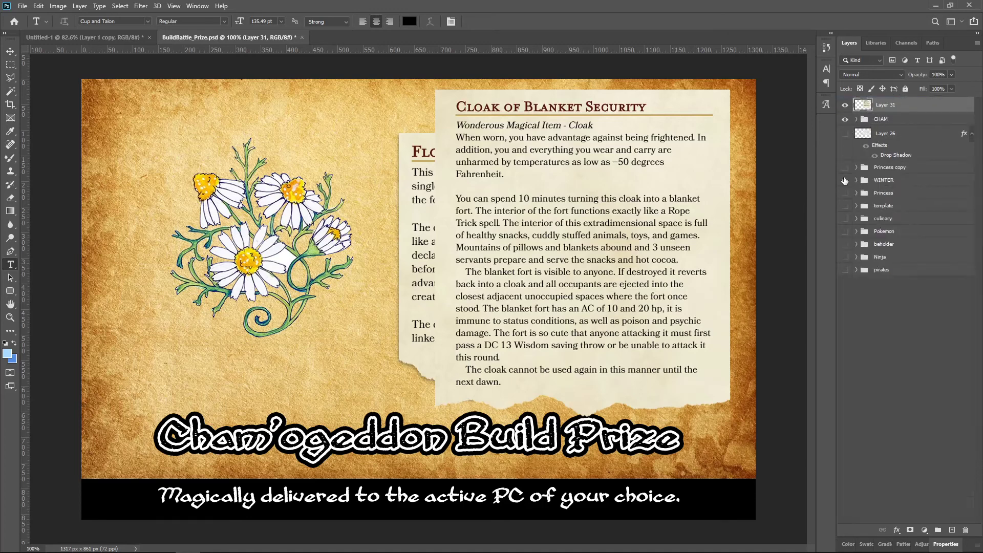
# Duplicate the CHAM group and name the copy "wholesome".
pyautogui.rightClick(886, 123)
pyautogui.click(905, 159)
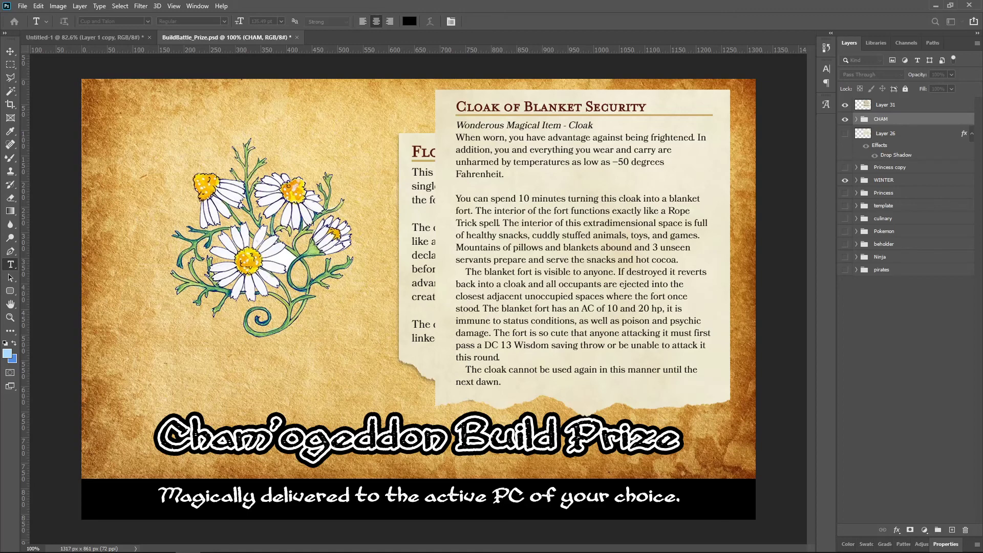
pyautogui.press('Return')
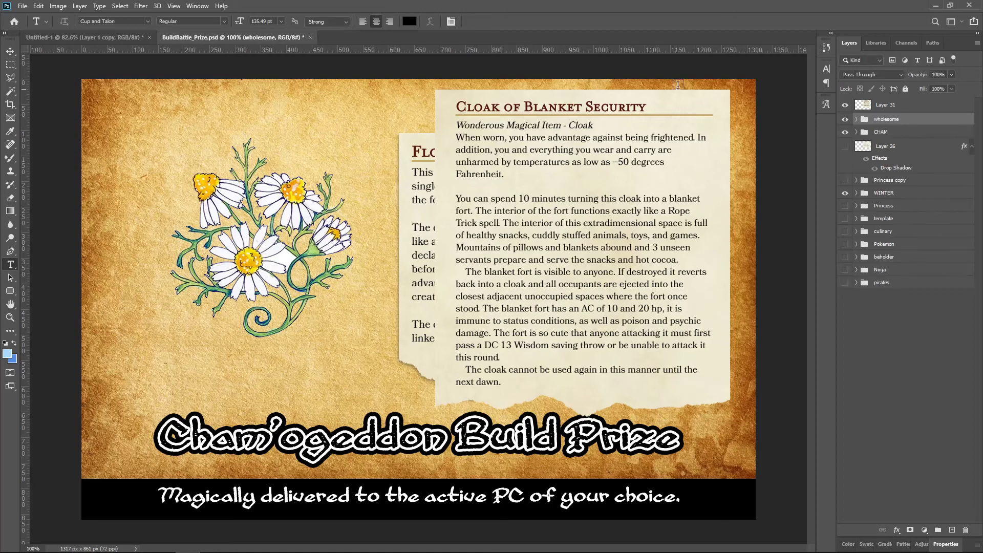
# Check the contents of the wholesome group and hide the CHAM and WINTER groups.
pyautogui.click(856, 120)
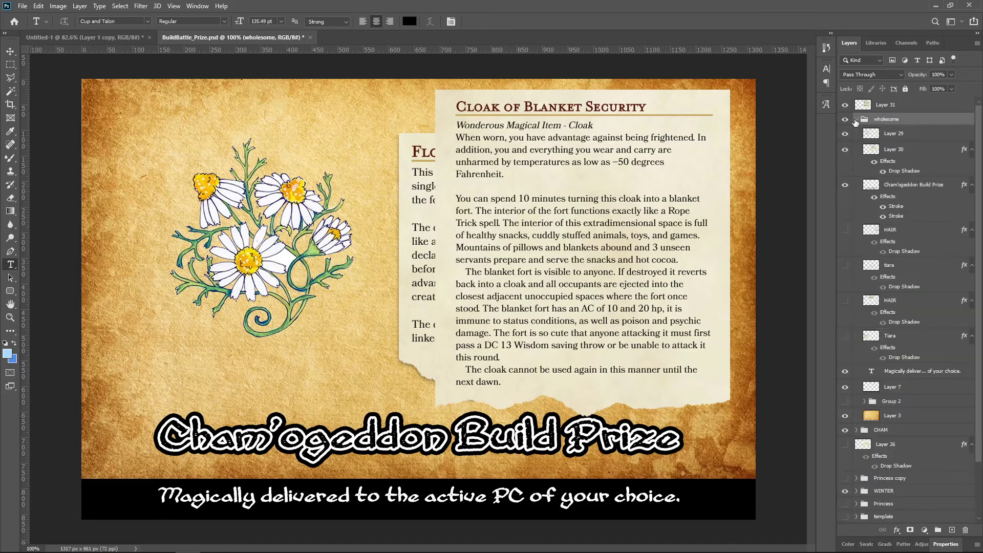
pyautogui.click(856, 119)
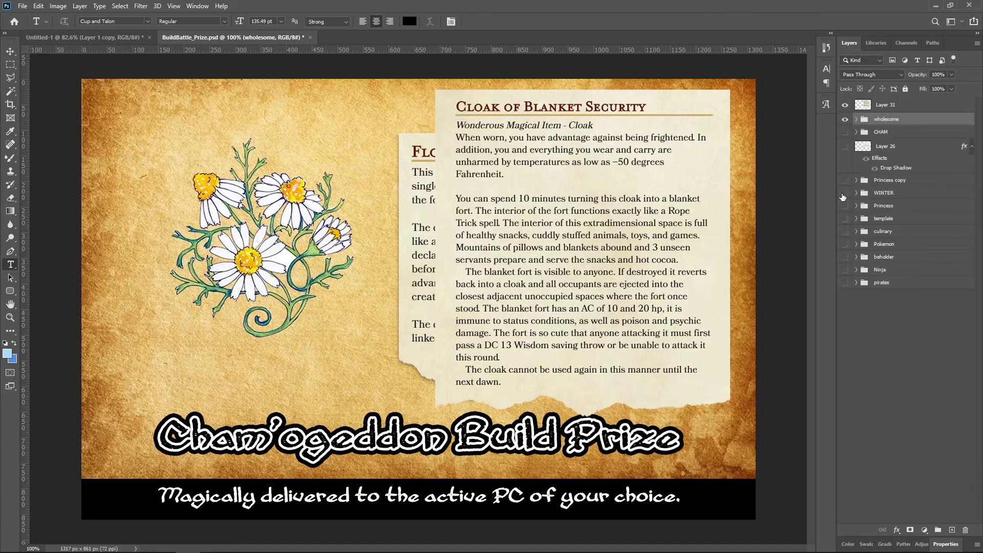
pyautogui.click(857, 132)
pyautogui.click(857, 132)
# Move Layer 31 into the wholesome group between Layer 29 and Layer 30, and hide the Flowered Brand card on Layer 30.
pyautogui.click(856, 119)
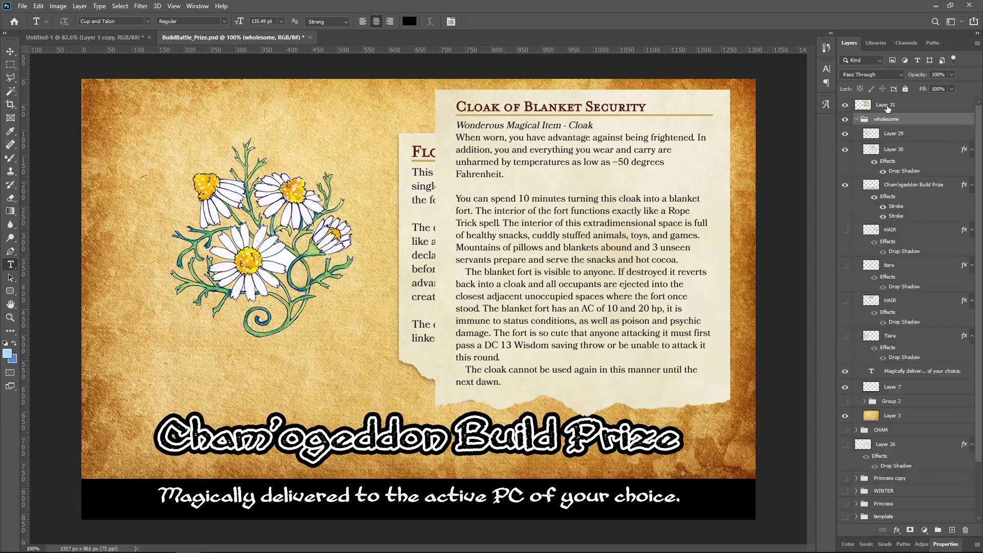
pyautogui.moveTo(893, 145); pyautogui.dragTo(893, 142)
pyautogui.click(846, 150)
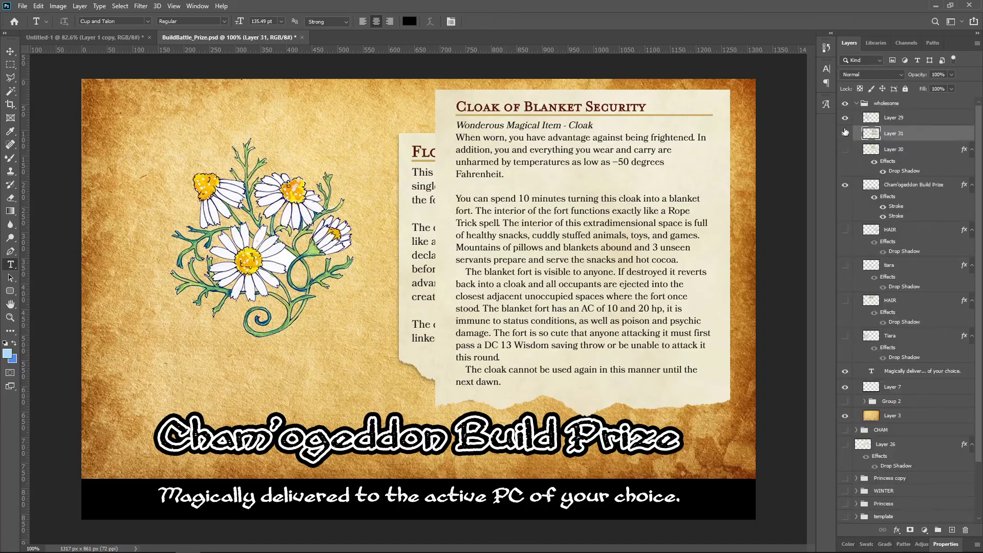
# Hide the daisies on Layer 29 and select the Cham'ogeddon Build Prize title layer in the wholesome group.
pyautogui.click(845, 119)
pyautogui.click(902, 186)
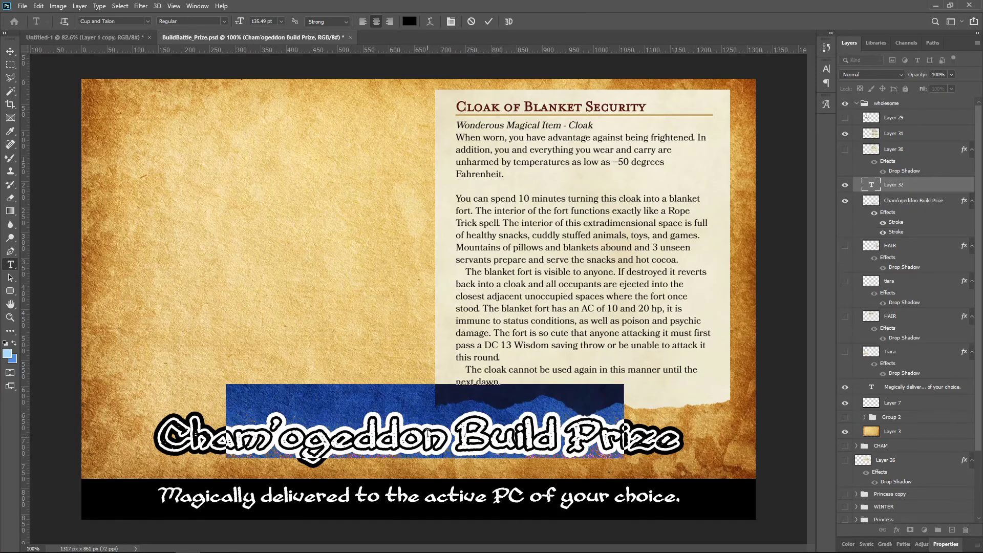
pyautogui.click(426, 435)
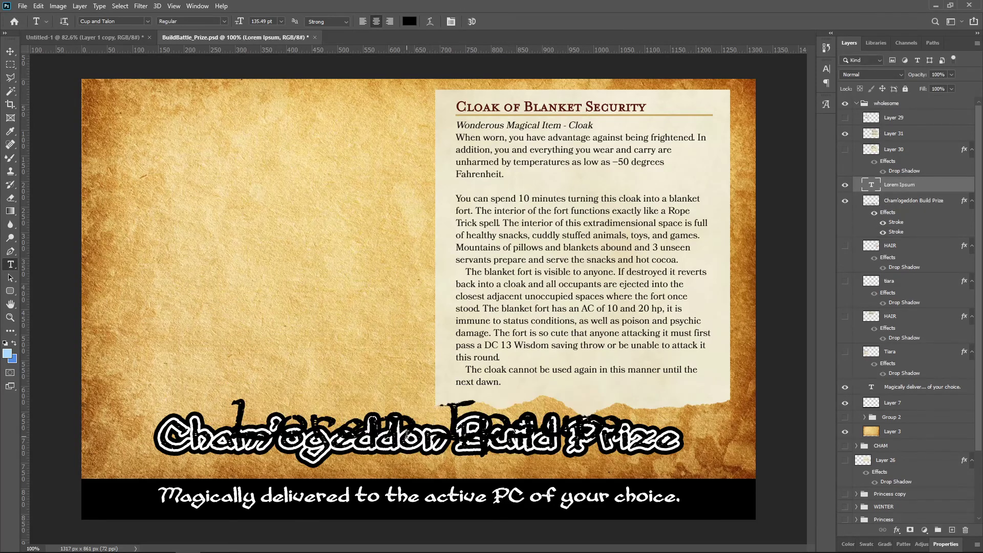
pyautogui.hotkey('ctrl', 'z')
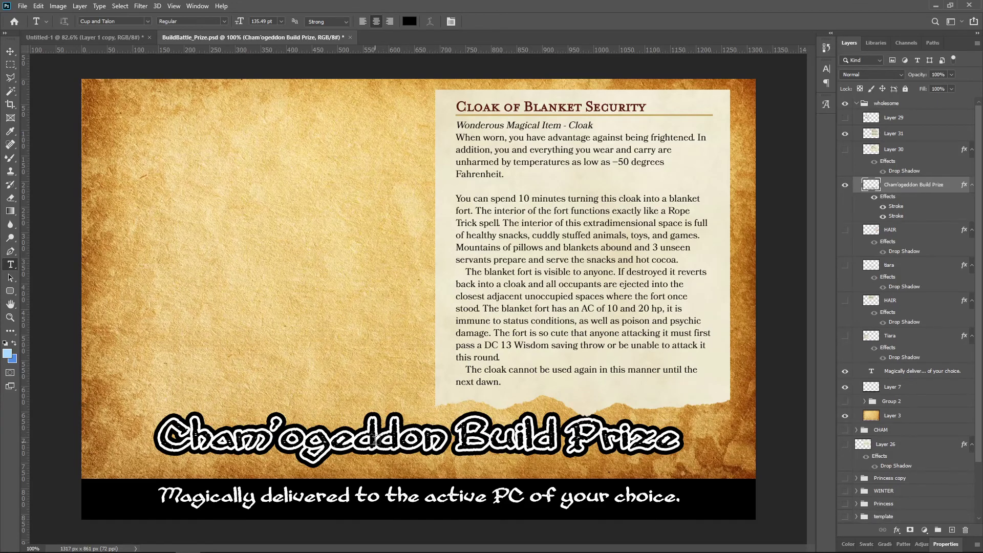
pyautogui.doubleClick(376, 440)
pyautogui.click(378, 449)
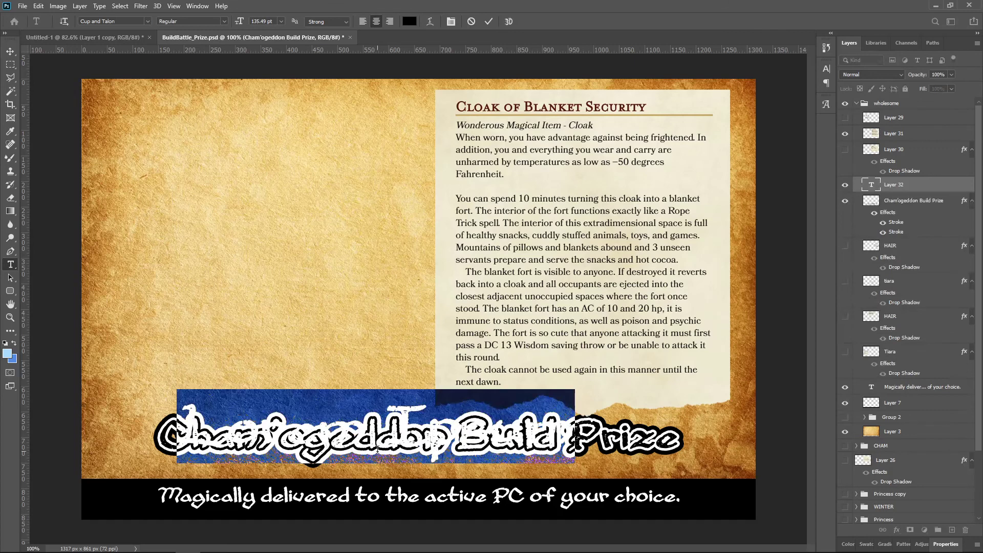
pyautogui.press('Escape')
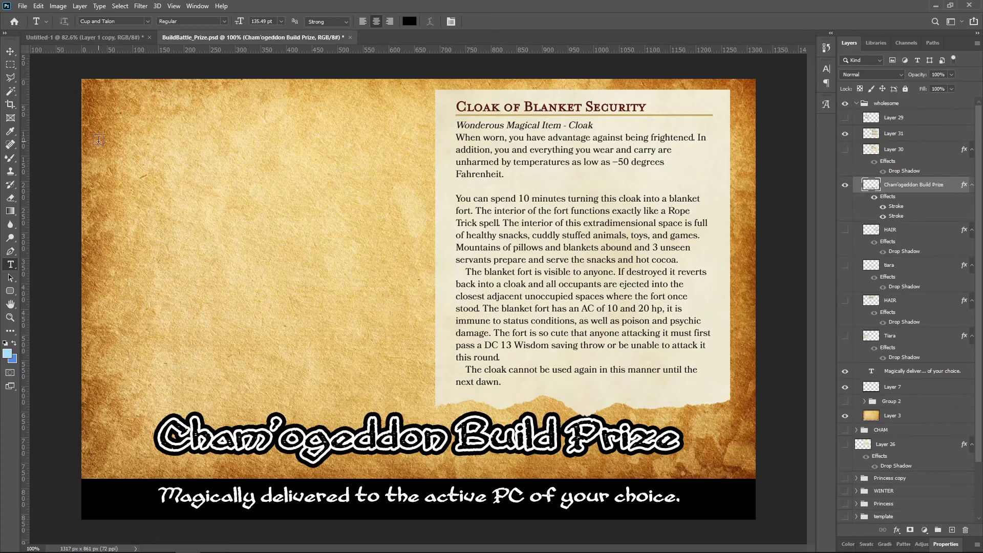
pyautogui.click(10, 51)
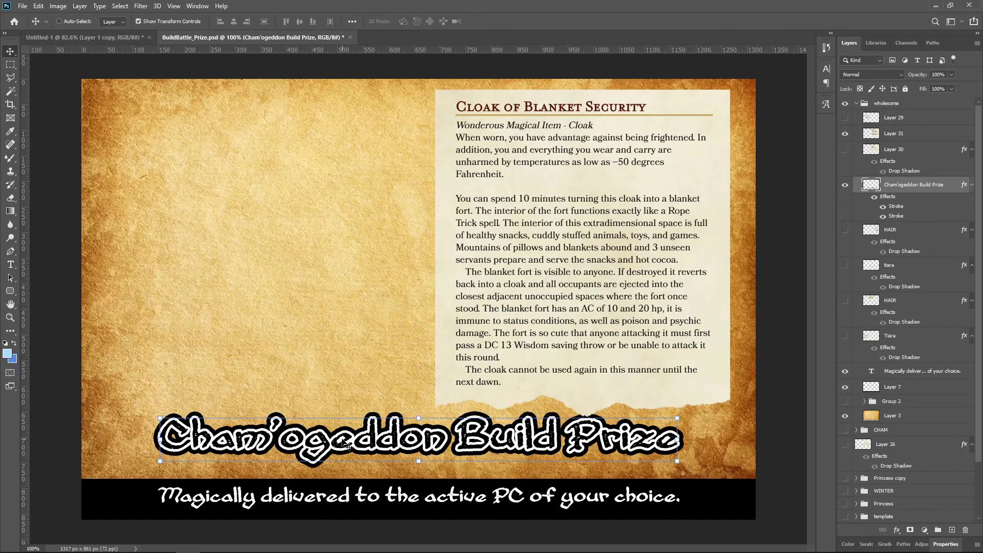
pyautogui.press('t')
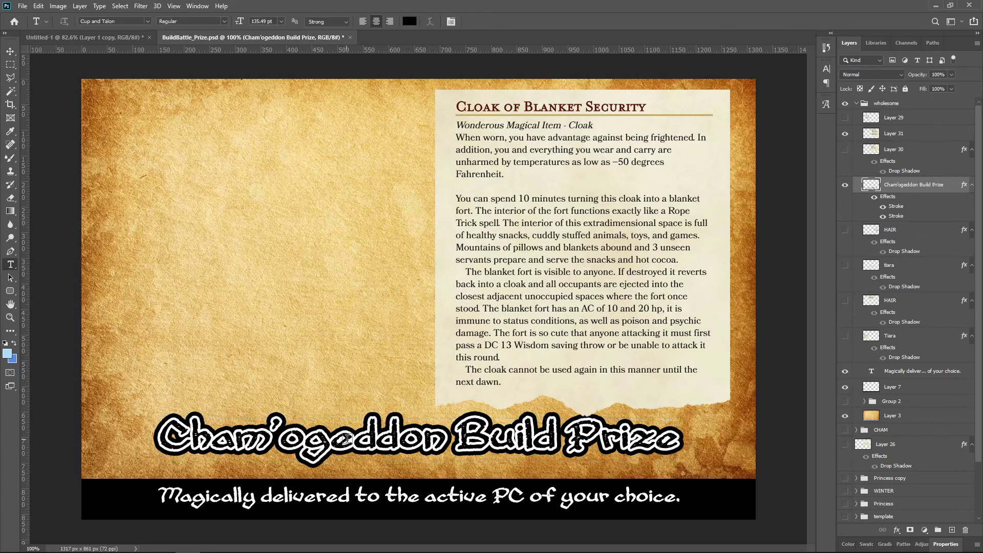
pyautogui.click(348, 441)
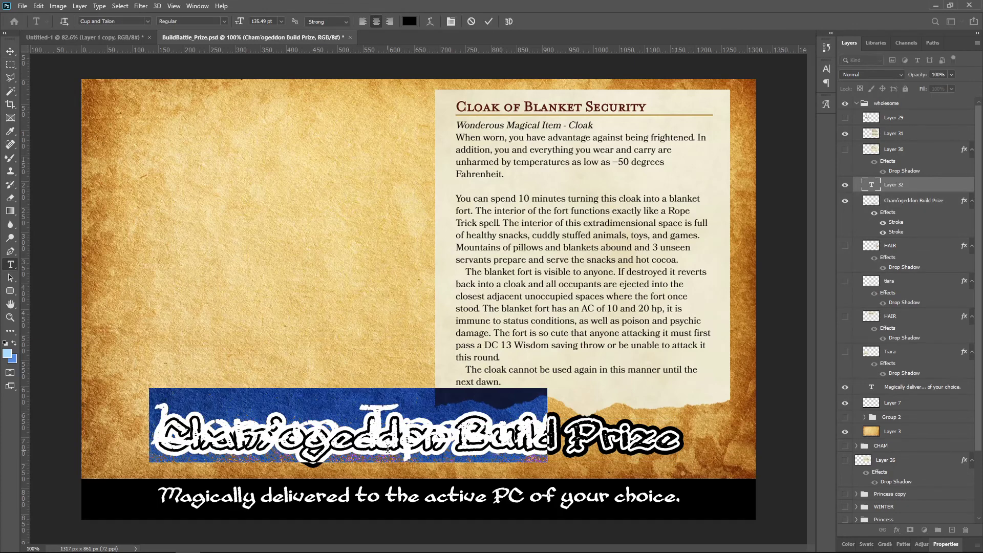
pyautogui.hotkey('ctrl', 'Return')
pyautogui.press('Delete')
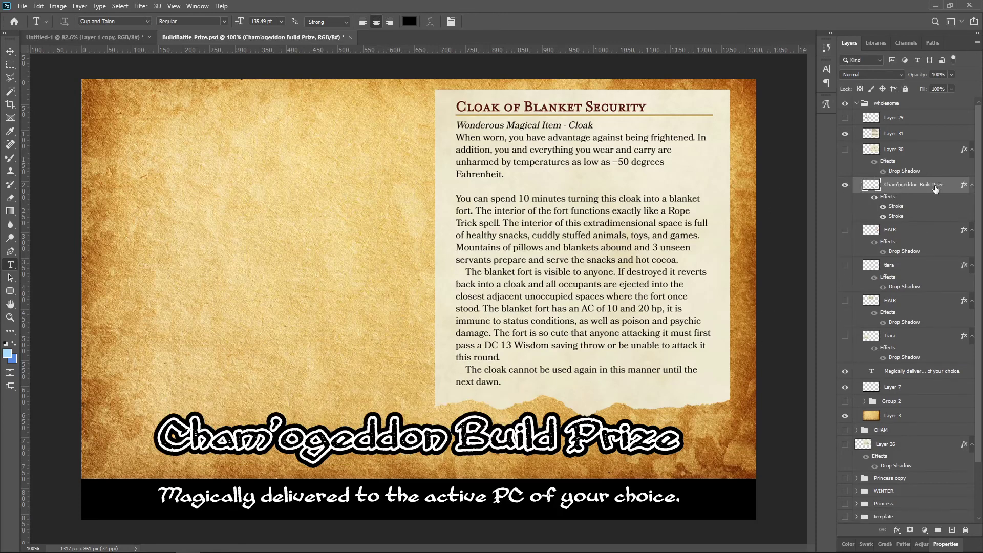
pyautogui.click(849, 190)
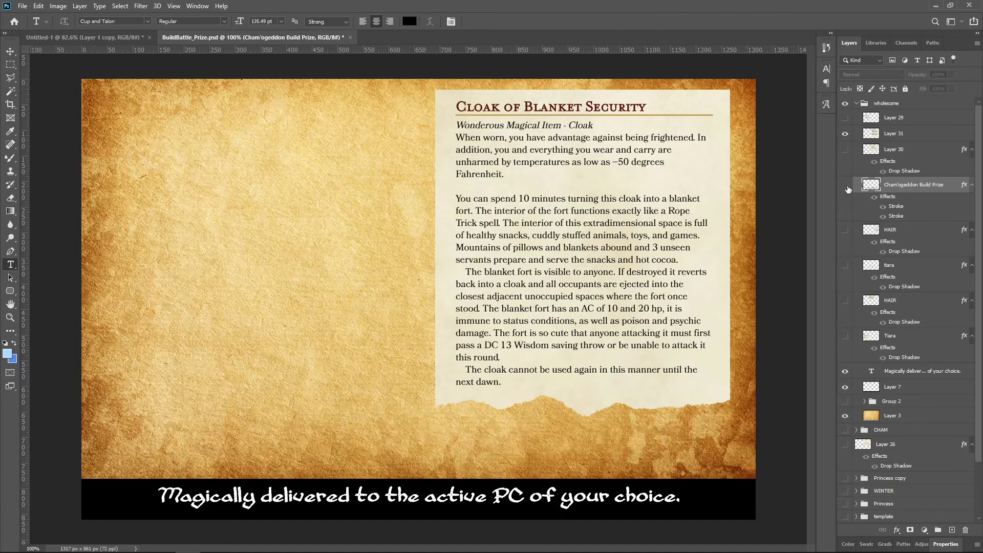
pyautogui.click(846, 185)
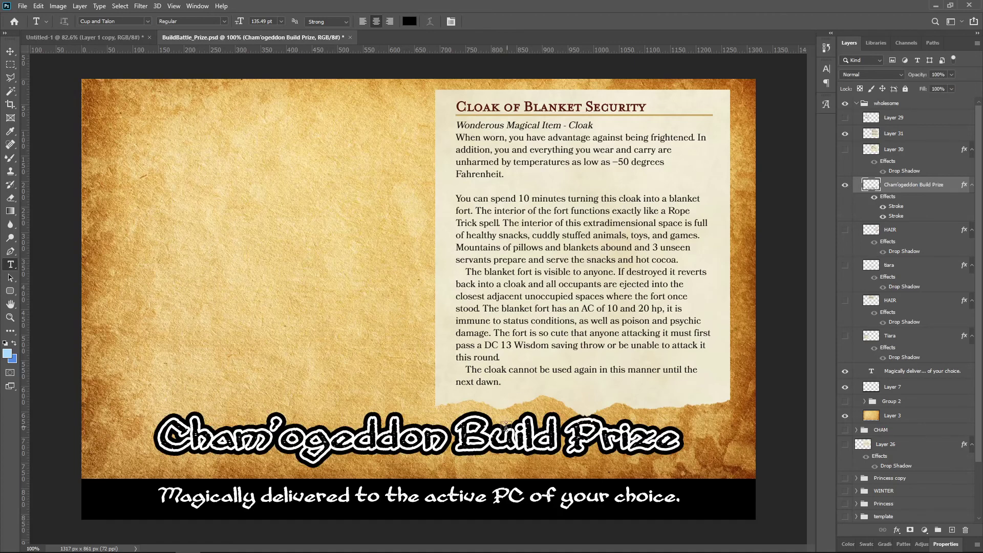
pyautogui.press('v')
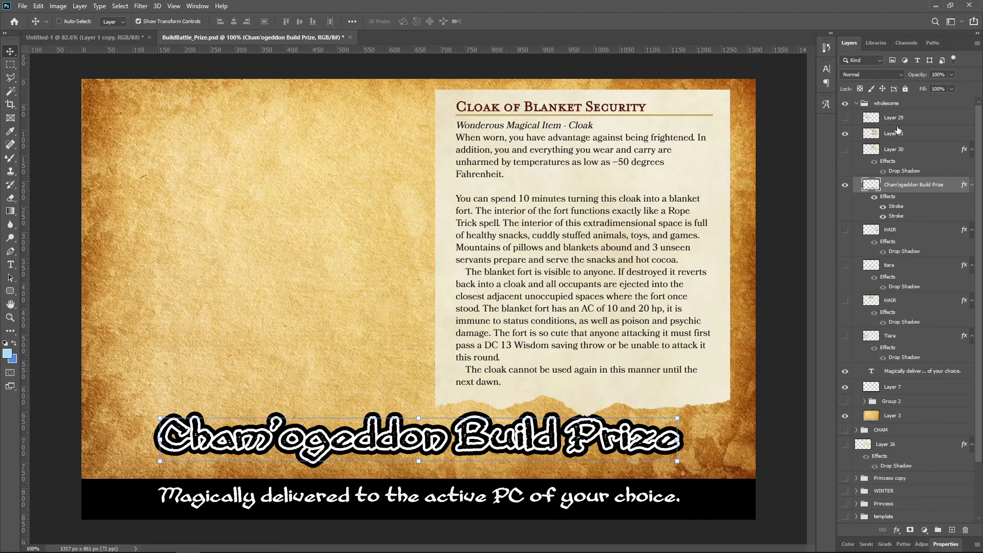
# Collapse and hide the wholesome group, and show the WINTER group in its place.
pyautogui.scroll(-5, 860, 447)
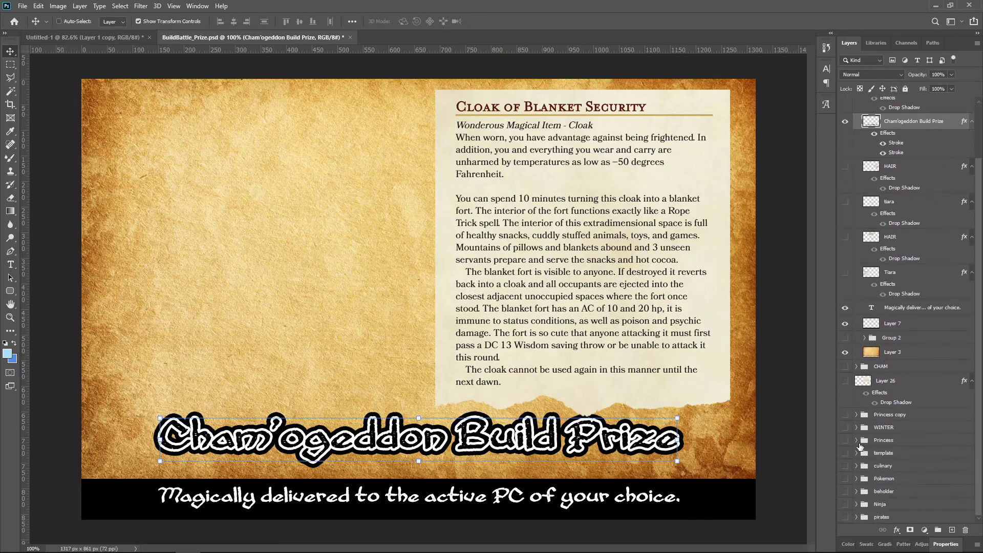
pyautogui.scroll(5, 863, 399)
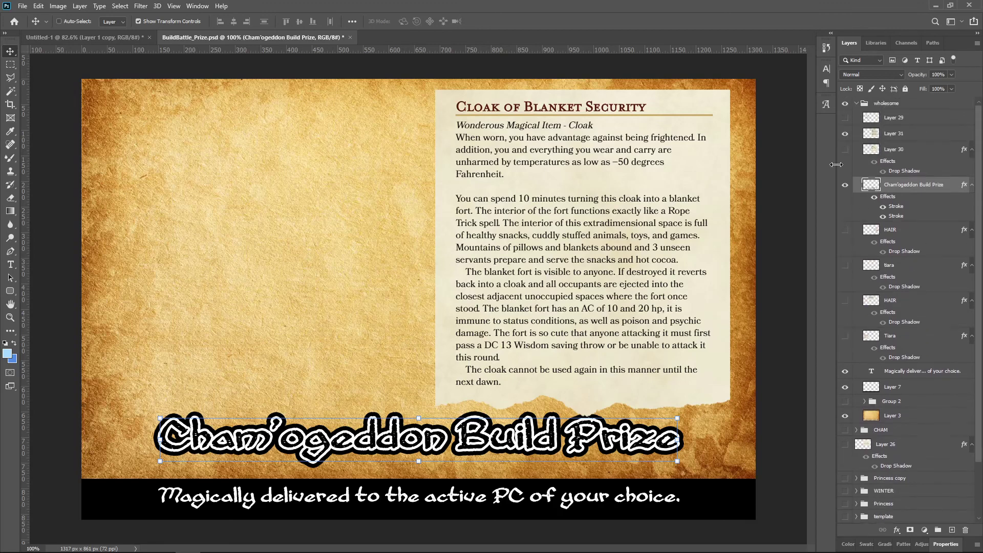
pyautogui.click(863, 102)
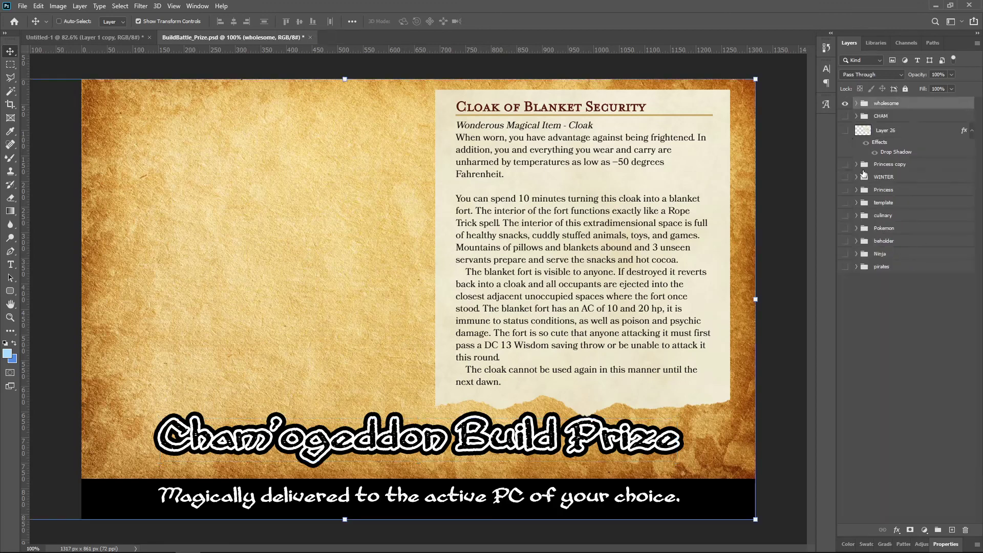
pyautogui.click(846, 177)
pyautogui.click(845, 103)
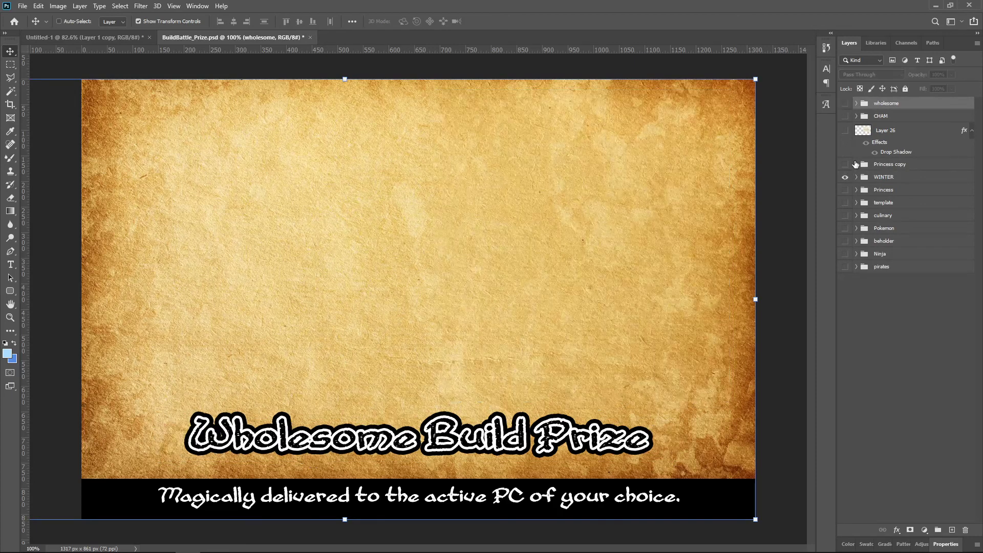
# Move the Wholesome Build Prize title layer out of the WINTER group to the top of the layer stack, and hide WINTER.
pyautogui.click(856, 177)
pyautogui.scroll(-1, 894, 288)
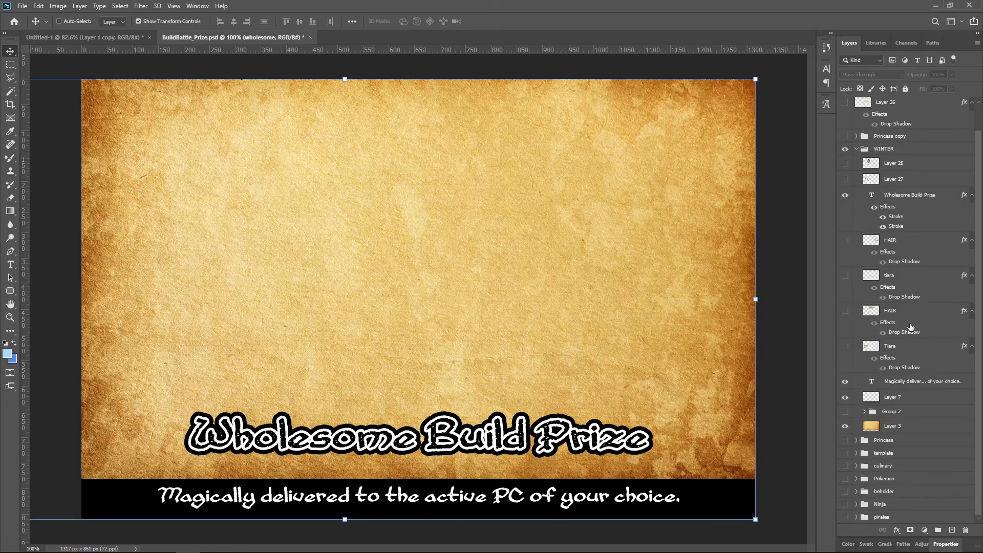
pyautogui.scroll(1, 903, 416)
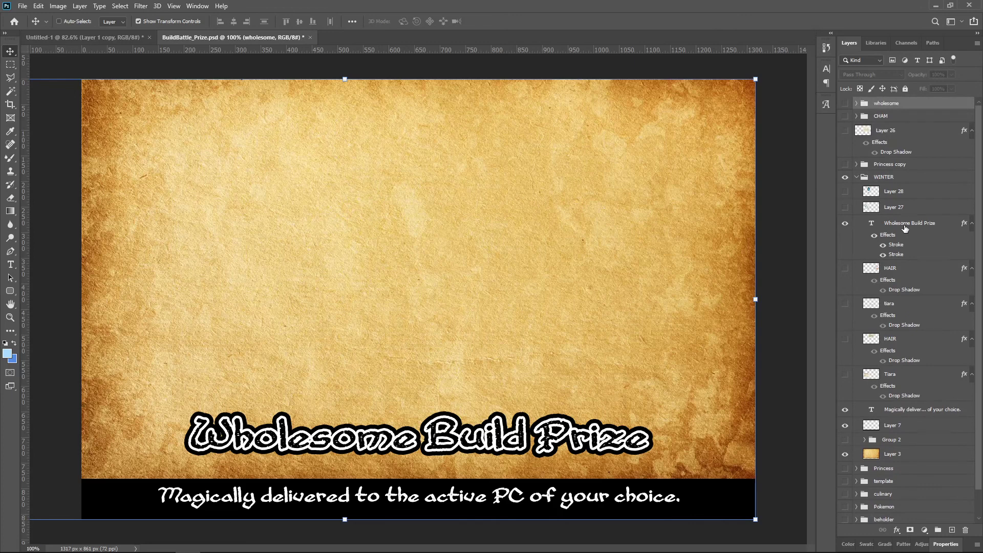
pyautogui.moveTo(905, 224); pyautogui.dragTo(904, 101)
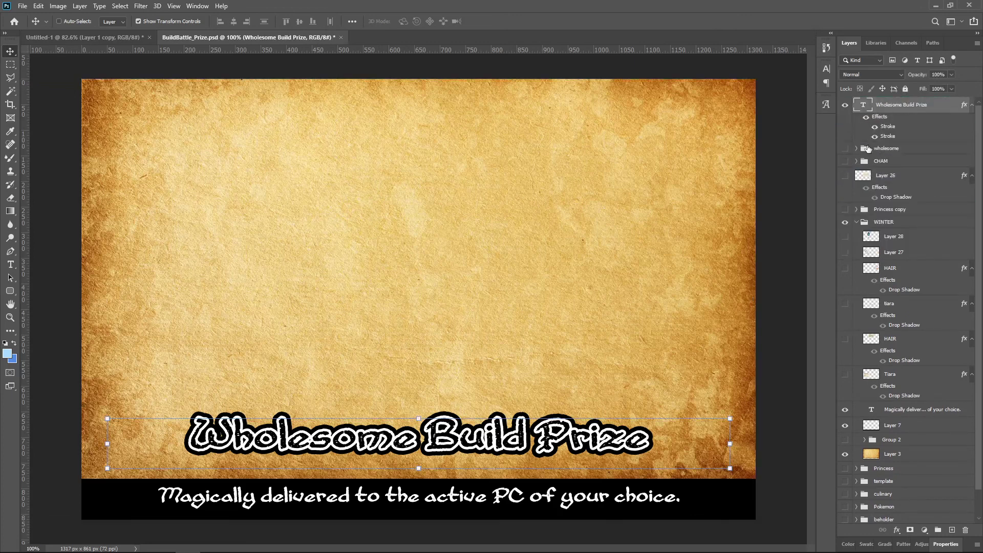
pyautogui.click(845, 222)
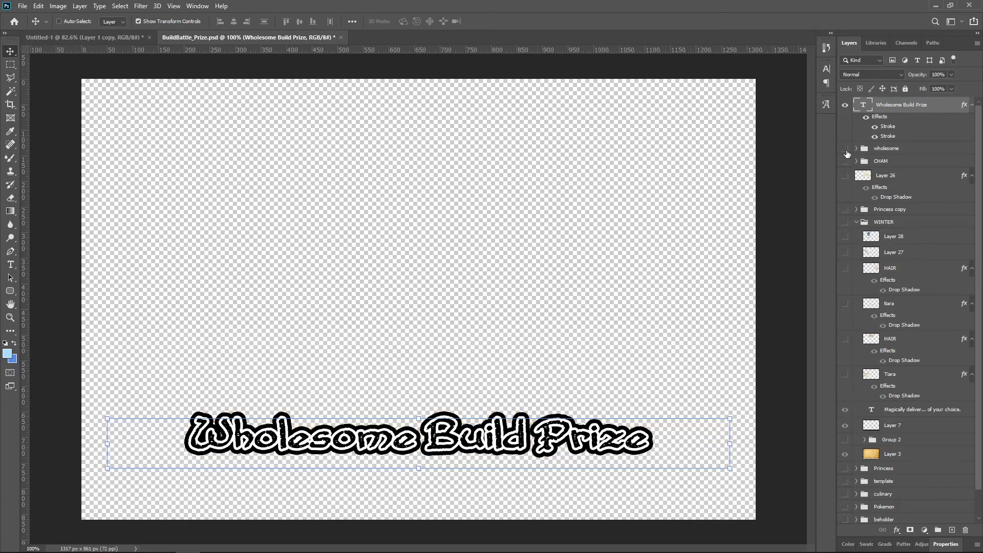
# Show the wholesome group, hide its Cham'ogeddon Build Prize title, and place the Wholesome Build Prize title directly above that layer.
pyautogui.click(851, 148)
pyautogui.click(857, 149)
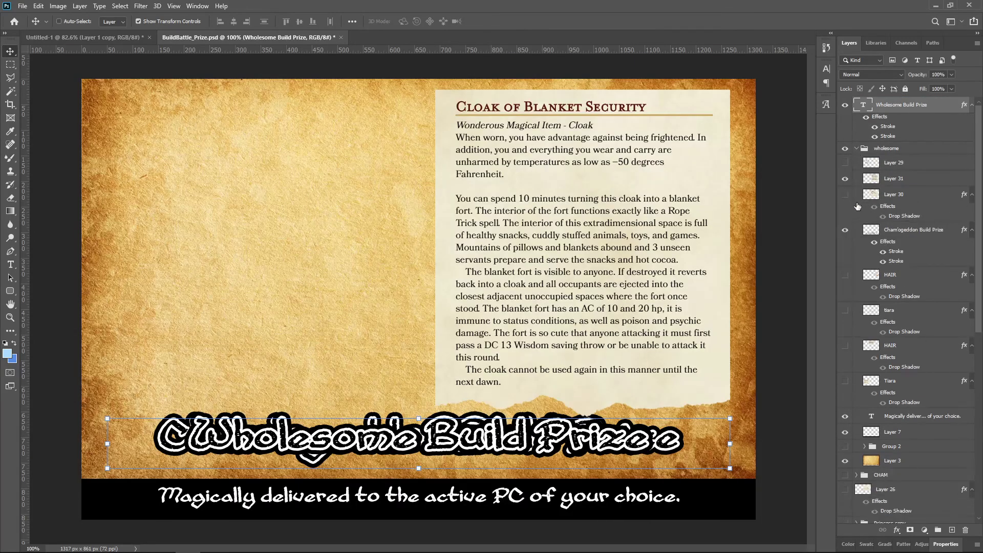
pyautogui.click(844, 230)
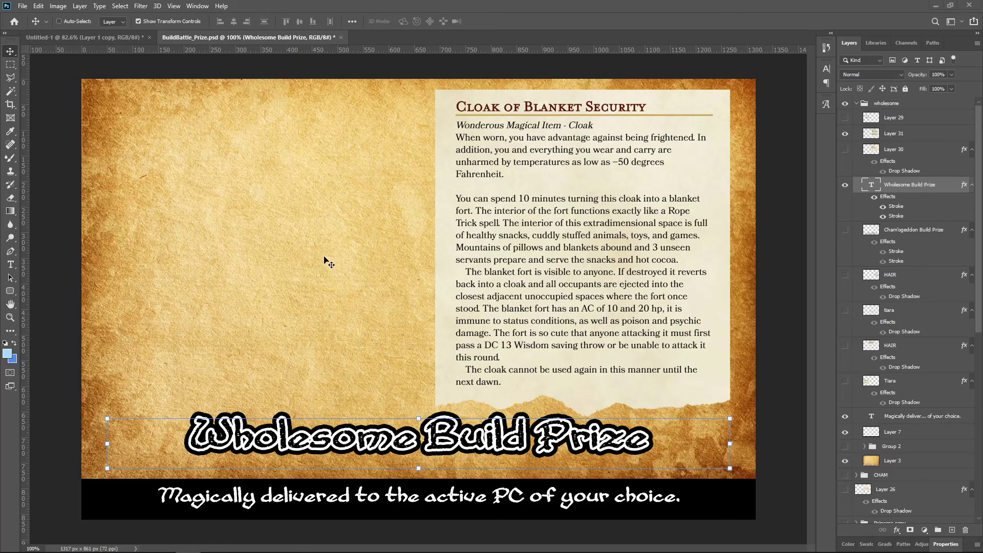
# Paste the blanket fort photo, scale it to about 38%, and place it on the parchment to the left of the cloak card.
pyautogui.hotkey('ctrl', 'v')
pyautogui.moveTo(132, 112); pyautogui.dragTo(131, 112)
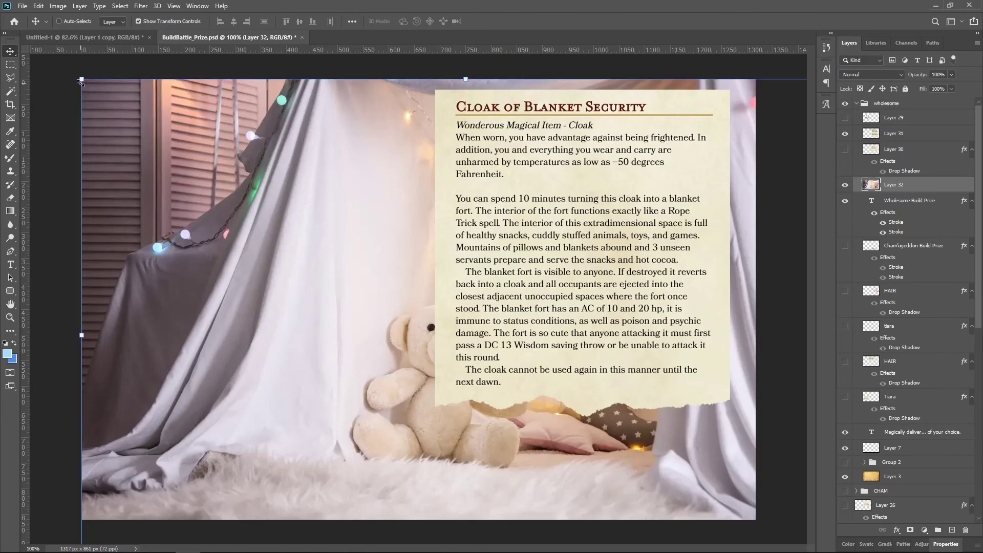
pyautogui.moveTo(82, 79); pyautogui.dragTo(555, 396)
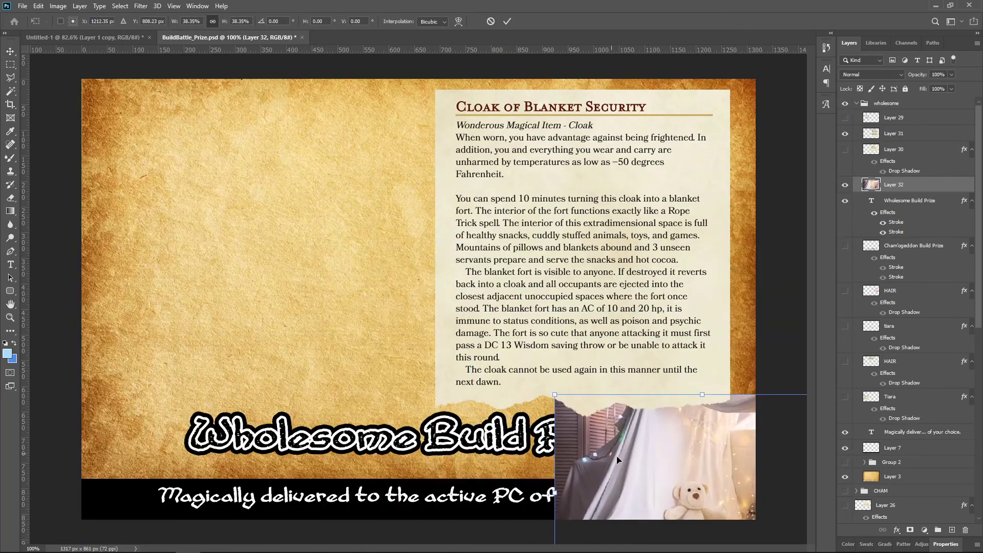
pyautogui.moveTo(628, 459); pyautogui.dragTo(164, 191)
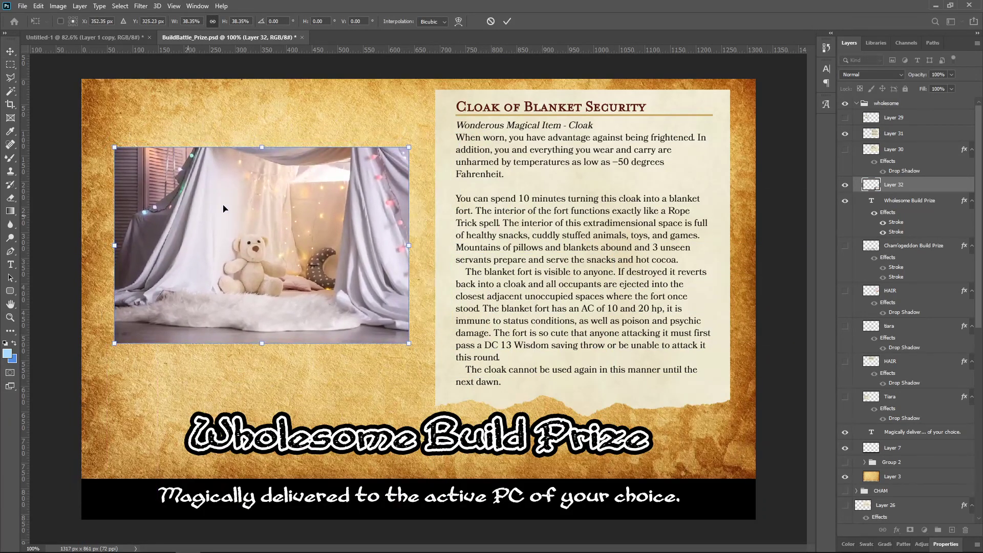
pyautogui.moveTo(412, 146)
pyautogui.mouseDown()
pyautogui.moveTo(385, 164)
pyautogui.moveTo(414, 146)
pyautogui.mouseUp()
pyautogui.moveTo(328, 239)
pyautogui.mouseDown()
pyautogui.moveTo(316, 211)
pyautogui.moveTo(300, 243)
pyautogui.moveTo(321, 232)
pyautogui.mouseUp()
pyautogui.press('Return')
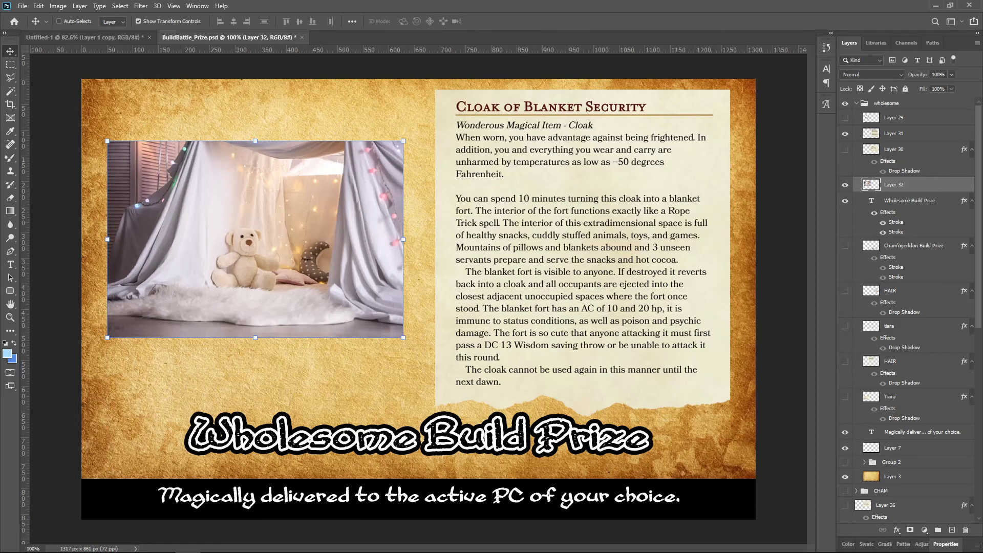
pyautogui.click(140, 6)
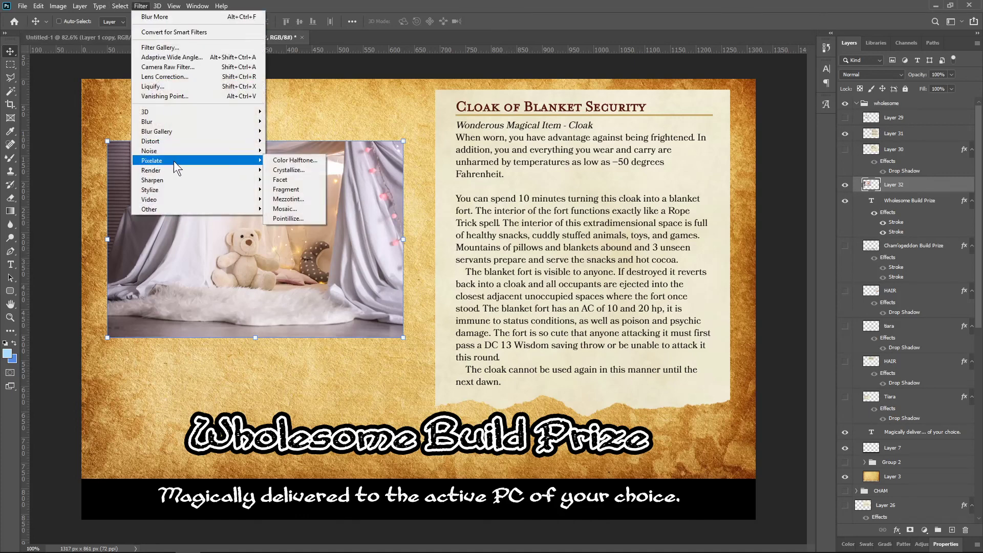
pyautogui.click(361, 70)
# Set the Eraser to the Soft Round brush from the General Brushes.
pyautogui.press('e')
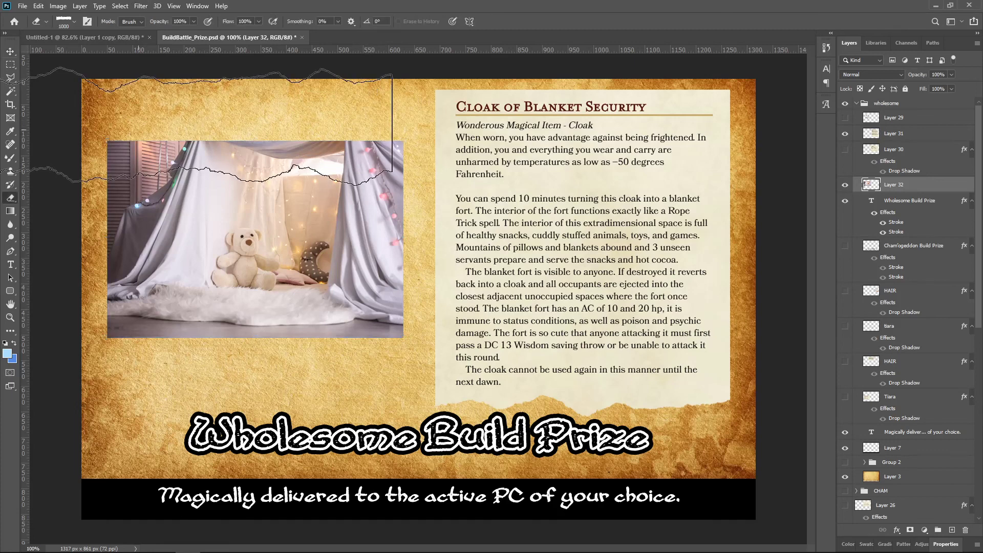
pyautogui.click(75, 21)
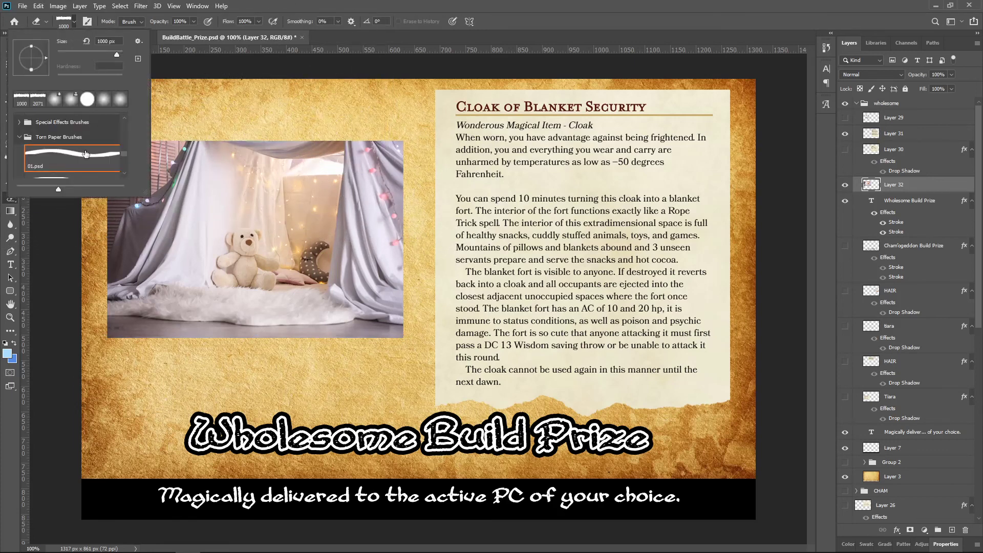
pyautogui.scroll(10, 87, 154)
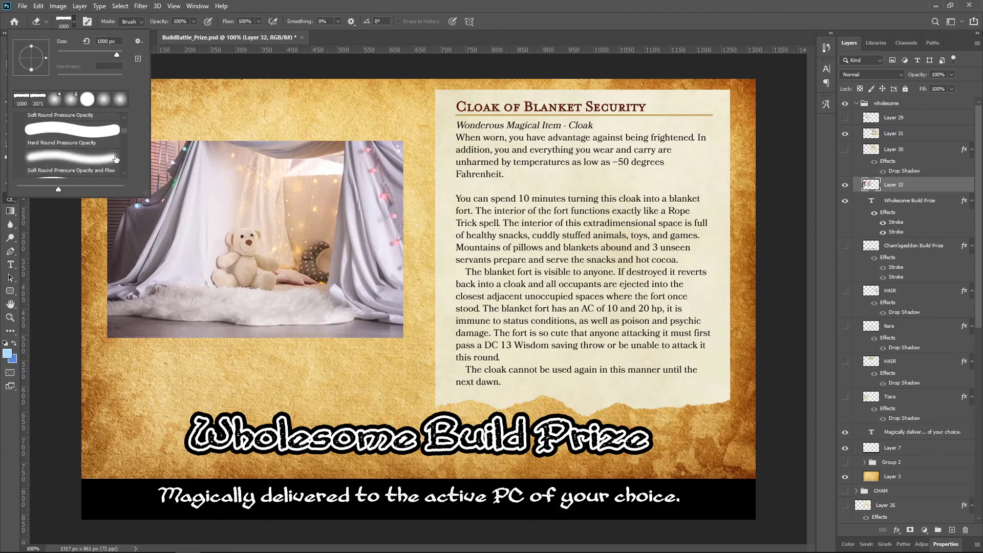
pyautogui.scroll(5, 116, 159)
pyautogui.click(72, 138)
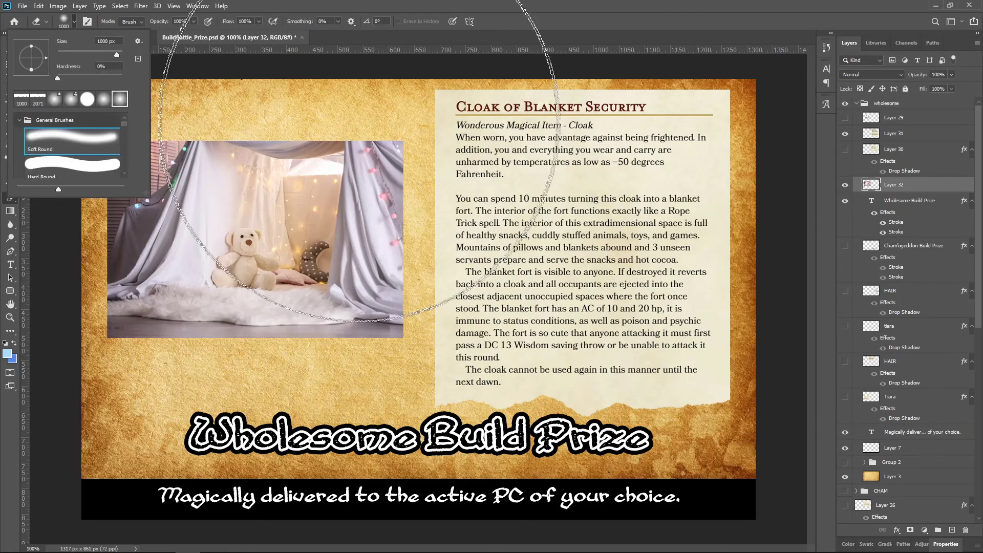
# Try erasing the right side of the blanket fort photo with the 1000 px soft brush, and undo it.
pyautogui.click(414, 280)
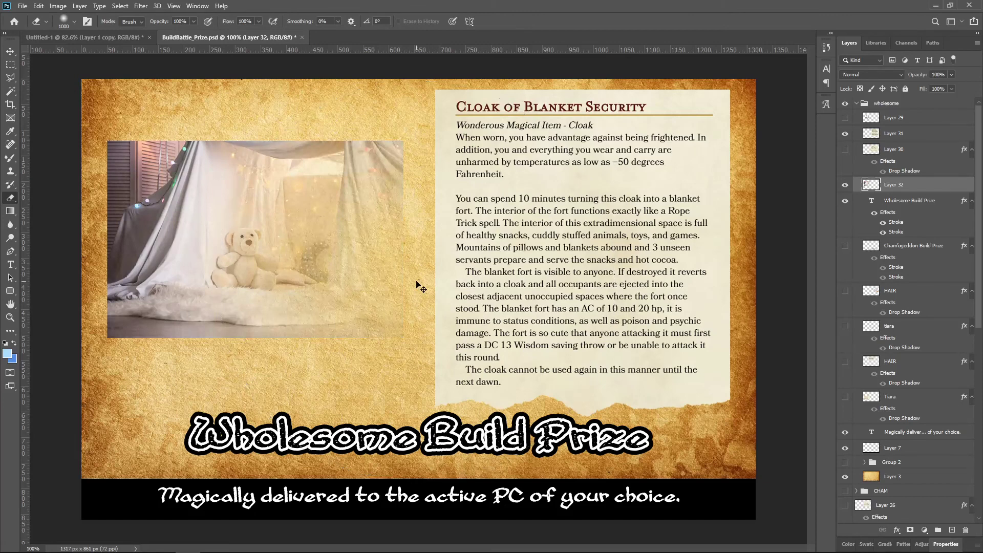
pyautogui.hotkey('ctrl', 'z')
# Shrink the soft eraser and fade the blanket fort photo's upper-right corner and upper edge.
pyautogui.press('[')
pyautogui.press('[')
pyautogui.press('[')
pyautogui.press('[')
pyautogui.press('[')
pyautogui.press('[')
pyautogui.press('[')
pyautogui.press('[')
pyautogui.press('[')
pyautogui.press('[')
pyautogui.press('[')
pyautogui.press('[')
pyautogui.moveTo(412, 138)
pyautogui.mouseDown()
pyautogui.moveTo(398, 123)
pyautogui.moveTo(420, 163)
pyautogui.moveTo(394, 131)
pyautogui.moveTo(324, 109)
pyautogui.moveTo(248, 118)
pyautogui.moveTo(353, 113)
pyautogui.moveTo(348, 103)
pyautogui.mouseUp()
# Fade the left, bottom and right edges of the blanket fort photo with the 200 px soft eraser.
pyautogui.press(']')
pyautogui.press(']')
pyautogui.press(']')
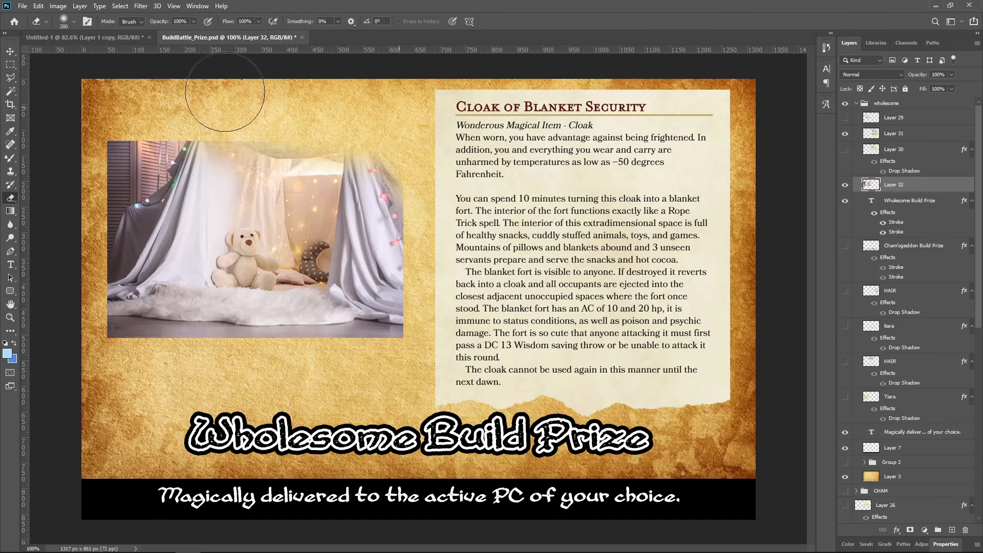
pyautogui.moveTo(133, 114)
pyautogui.mouseDown()
pyautogui.moveTo(120, 102)
pyautogui.moveTo(103, 169)
pyautogui.moveTo(184, 108)
pyautogui.moveTo(102, 215)
pyautogui.moveTo(113, 174)
pyautogui.moveTo(128, 164)
pyautogui.mouseUp()
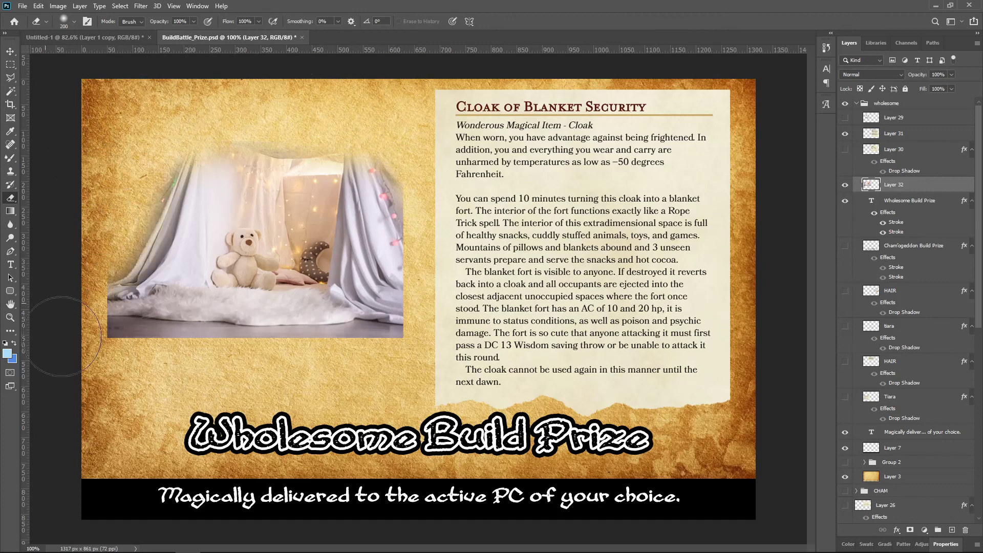
pyautogui.moveTo(61, 336)
pyautogui.mouseDown()
pyautogui.moveTo(238, 374)
pyautogui.moveTo(471, 358)
pyautogui.moveTo(204, 389)
pyautogui.moveTo(287, 386)
pyautogui.mouseUp()
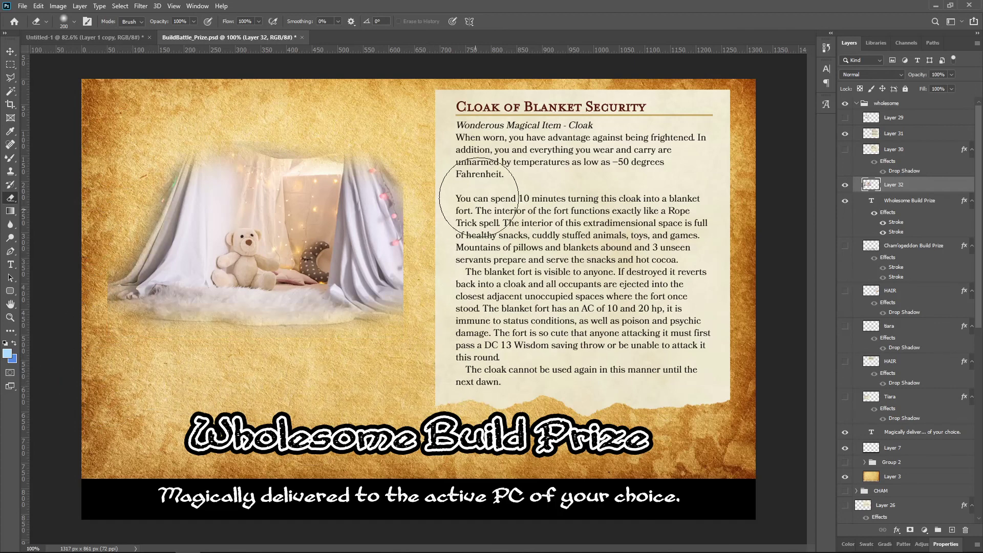
pyautogui.moveTo(479, 197)
pyautogui.mouseDown()
pyautogui.moveTo(447, 177)
pyautogui.moveTo(451, 236)
pyautogui.moveTo(419, 329)
pyautogui.mouseUp()
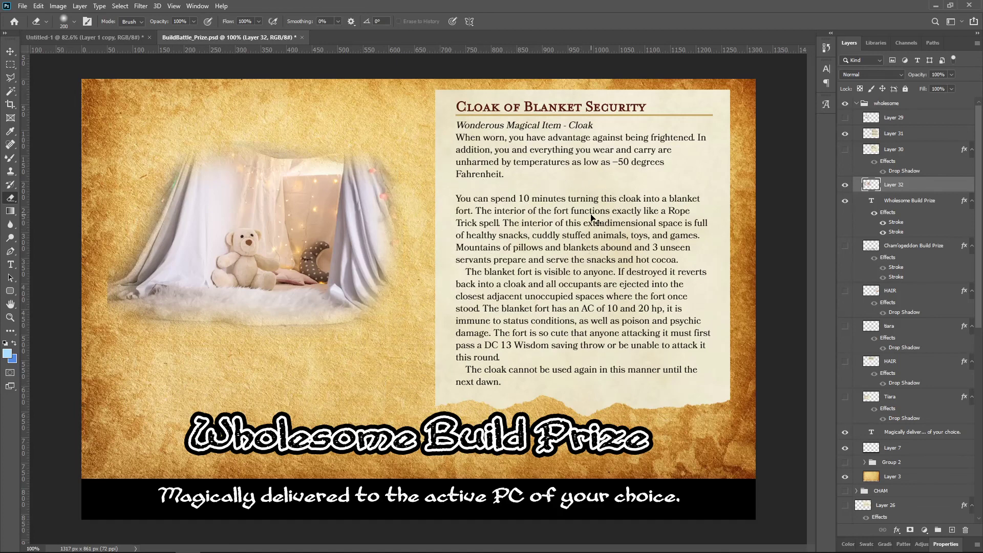
# Scale the blanket fort photo up to about 116% and shift it left until it meets the cloak card's edge.
pyautogui.hotkey('ctrl', 't')
pyautogui.moveTo(403, 338); pyautogui.dragTo(470, 400)
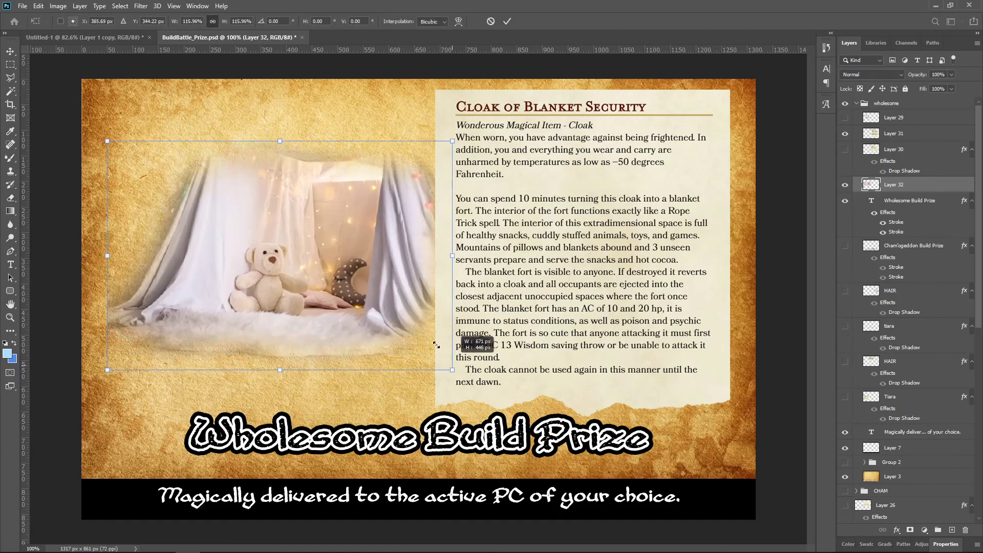
pyautogui.moveTo(361, 294)
pyautogui.mouseDown()
pyautogui.moveTo(368, 287)
pyautogui.moveTo(346, 302)
pyautogui.moveTo(342, 293)
pyautogui.mouseUp()
pyautogui.press('Return')
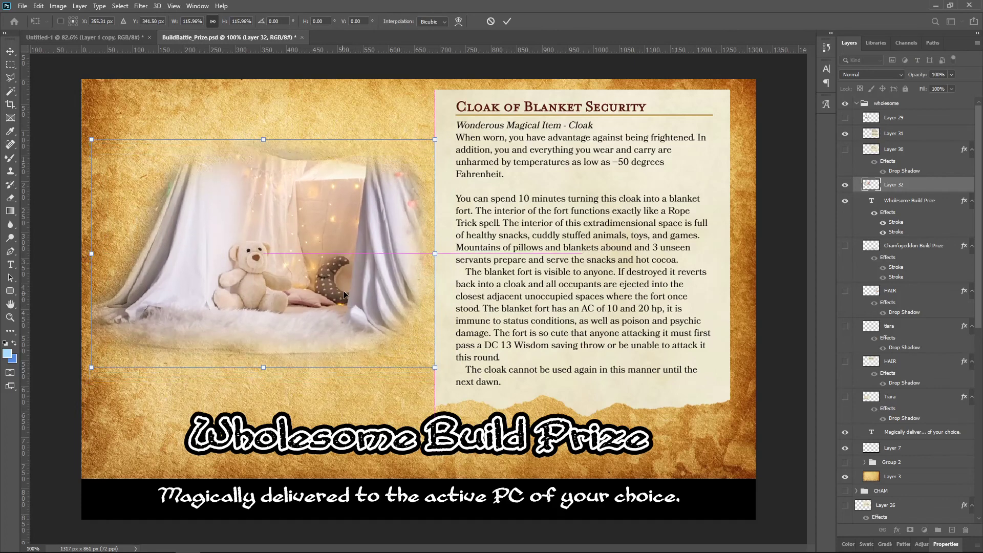
pyautogui.press('e')
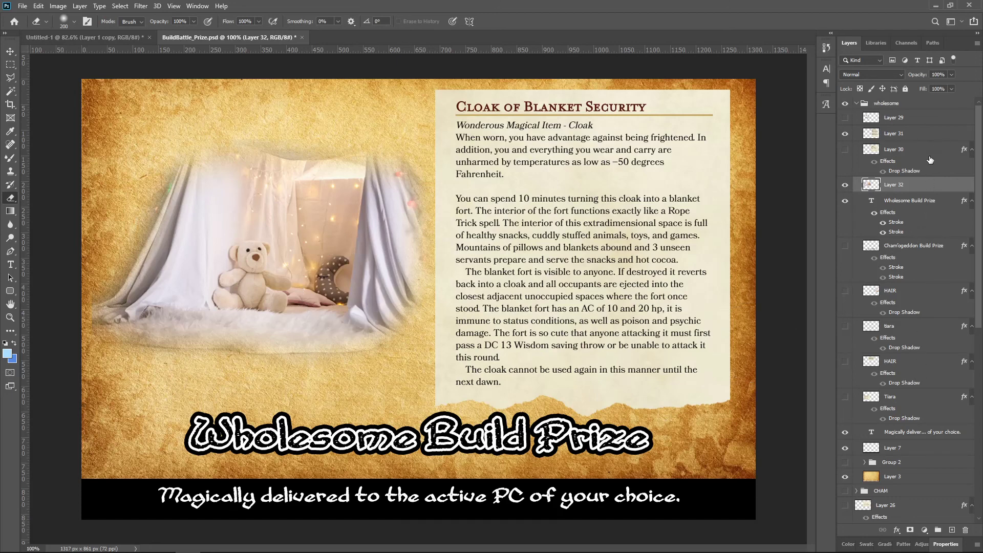
# Copy the drop shadow layer style from Layer 30 onto the cloak card's Layer 31 and switch to the Move tool.
pyautogui.rightClick(931, 159)
pyautogui.click(855, 355)
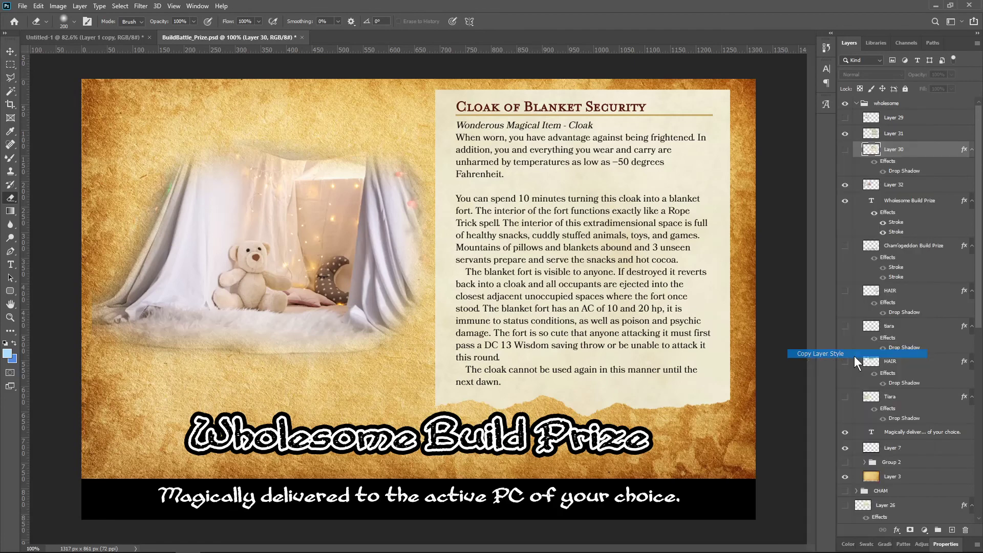
pyautogui.rightClick(928, 137)
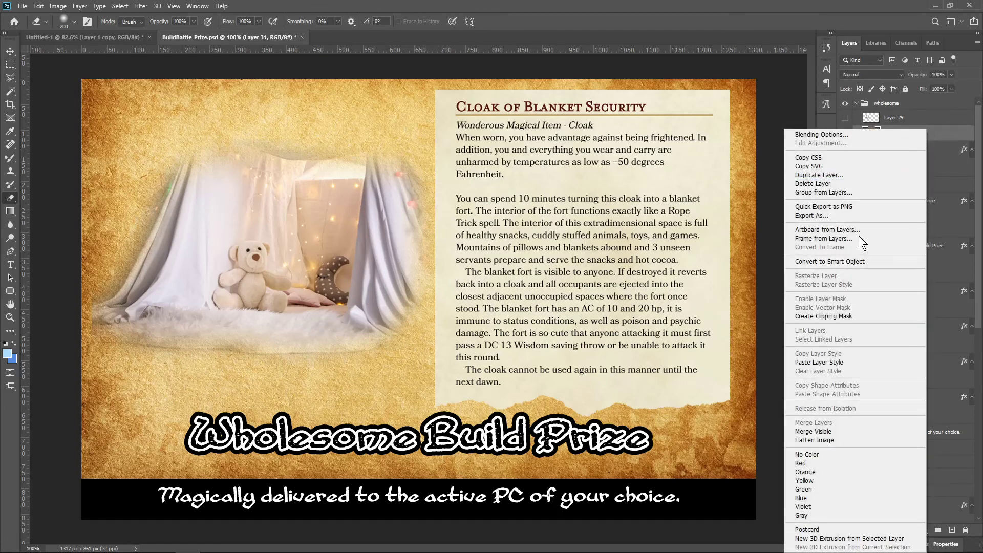
pyautogui.click(830, 362)
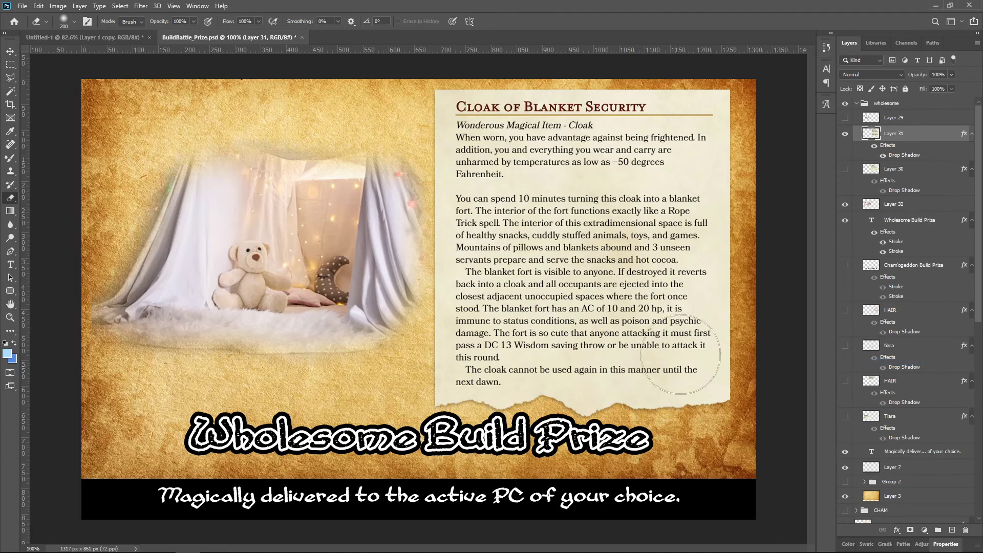
pyautogui.click(10, 53)
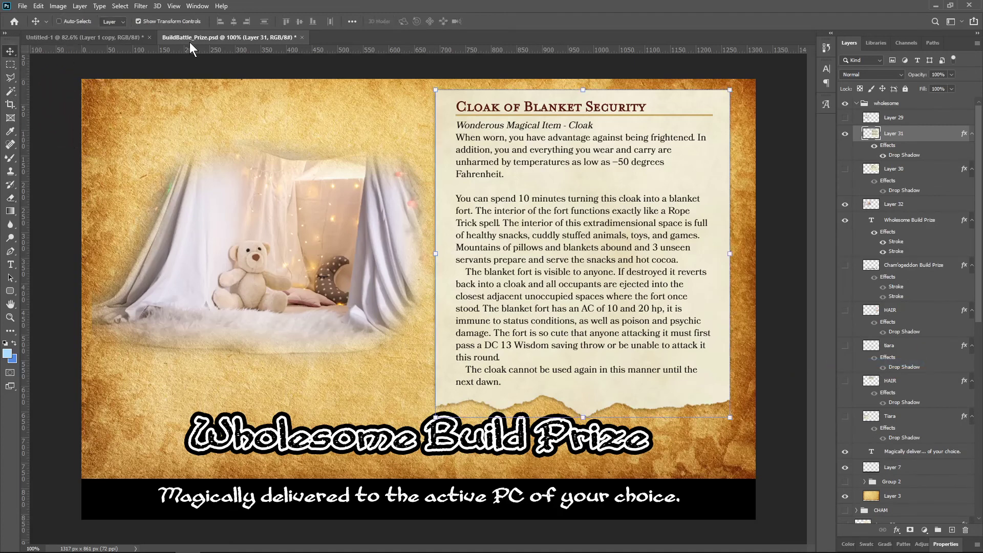